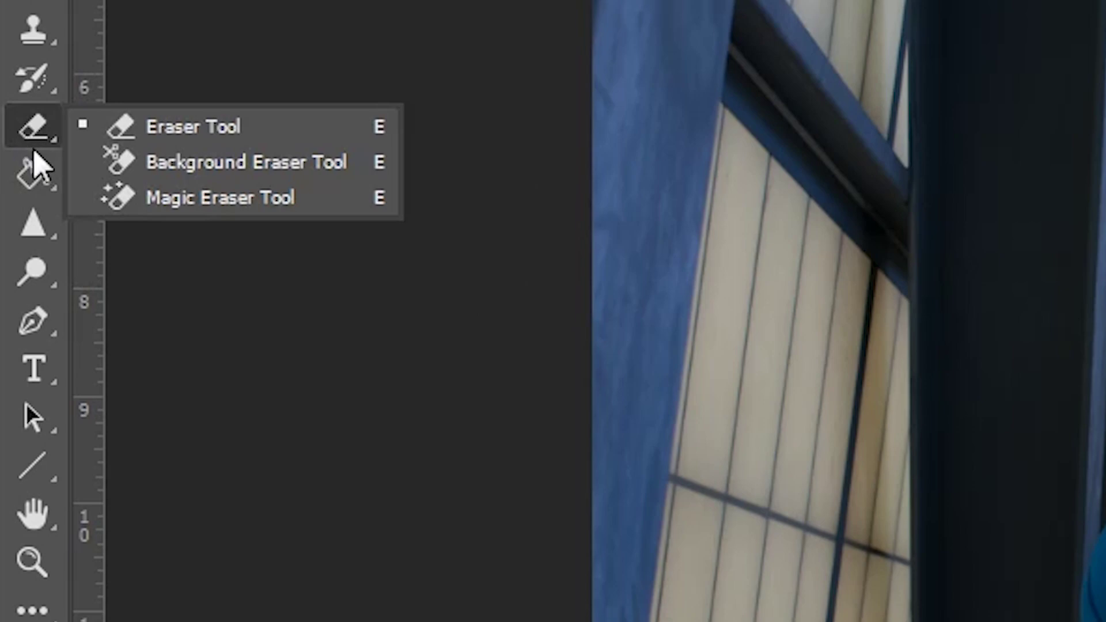
Erase one pale window panel between the blue beams with the Magic Eraser Tool
{"action": "left_click", "coordinate": [349, 199]}
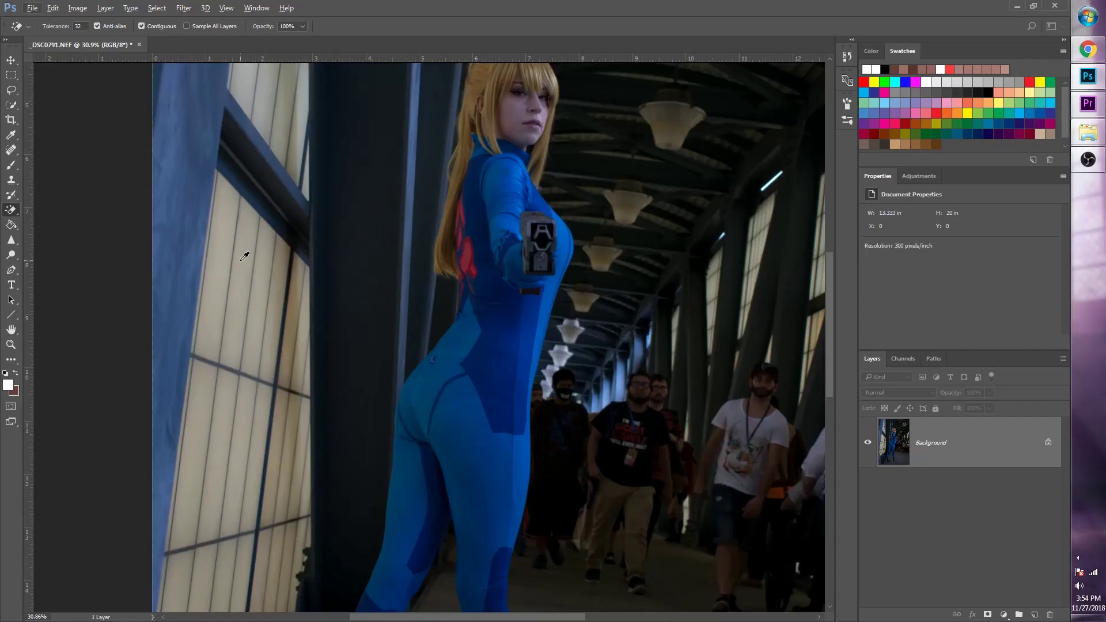
{"action": "scroll", "coordinate": [788, 271], "scroll_direction": "up", "scroll_amount": 3}
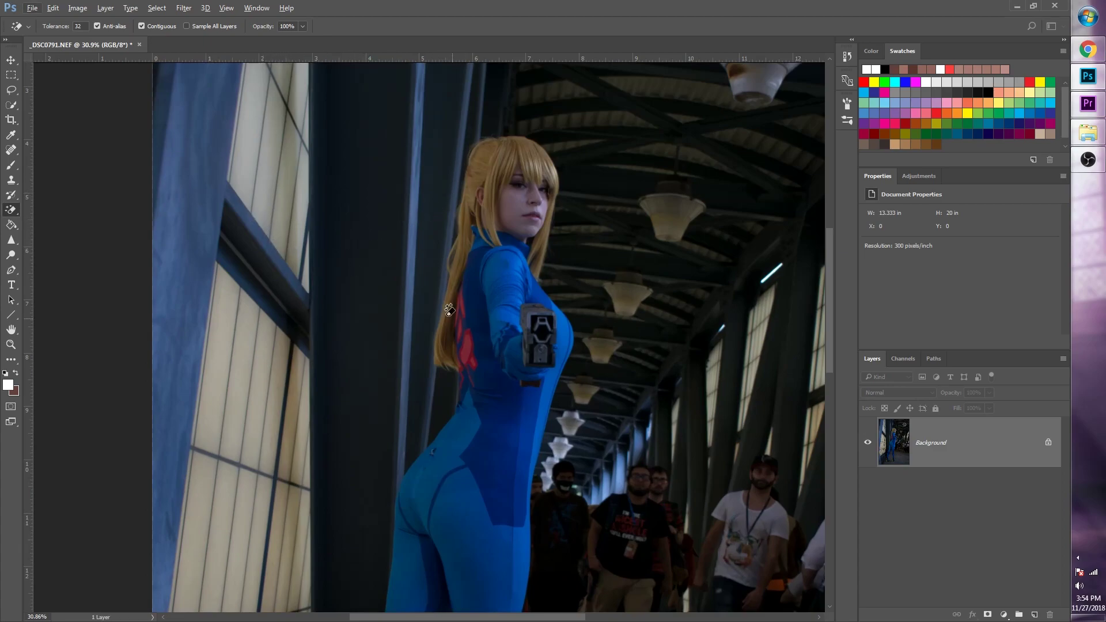
{"action": "scroll", "coordinate": [553, 310], "scroll_direction": "up", "scroll_amount": 2}
{"action": "scroll", "coordinate": [266, 369], "scroll_direction": "down", "scroll_amount": 2}
{"action": "left_click", "coordinate": [242, 390]}
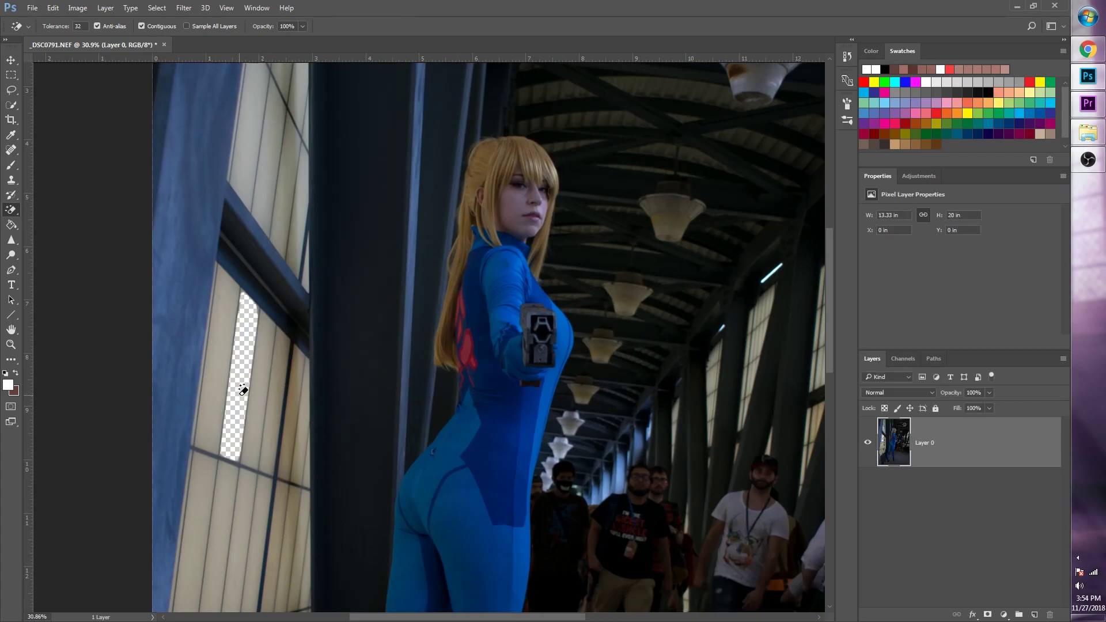
{"action": "left_click", "coordinate": [501, 264]}
{"action": "key", "text": "ctrl+z"}
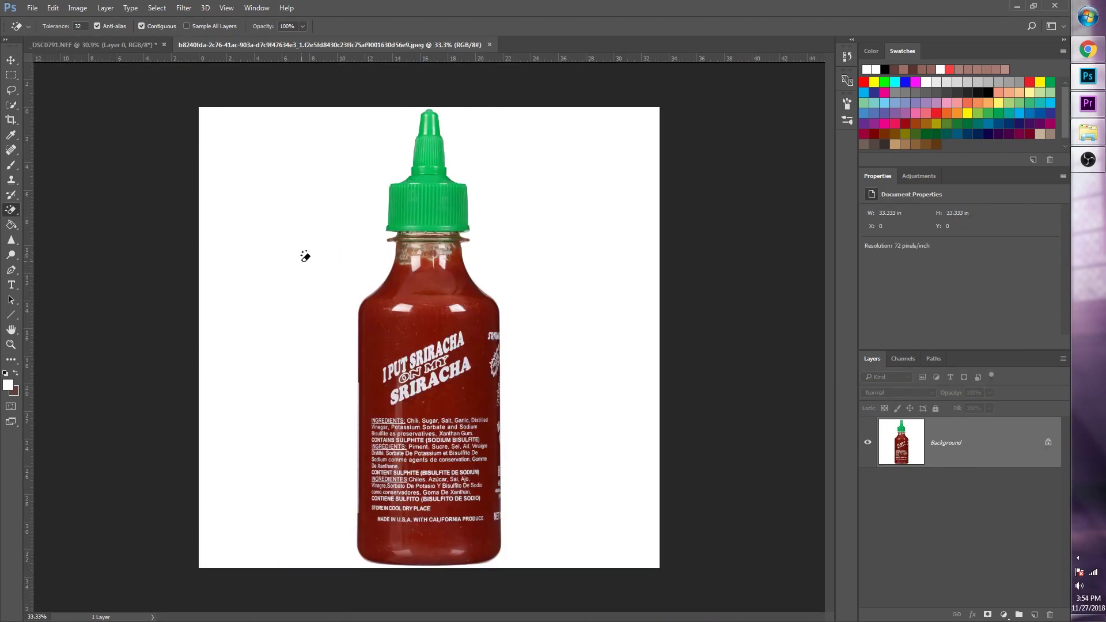
Remove the white background around the Sriracha bottle with the Magic Eraser Tool
{"action": "left_click", "coordinate": [328, 242]}
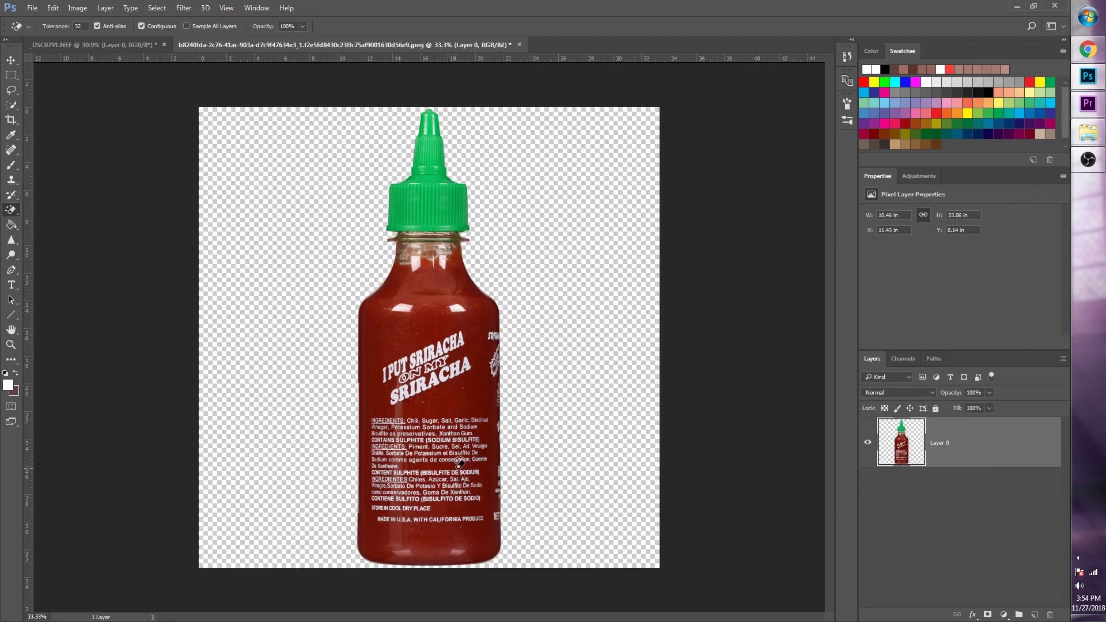
{"action": "scroll", "coordinate": [251, 316], "scroll_direction": "up", "scroll_amount": 2}
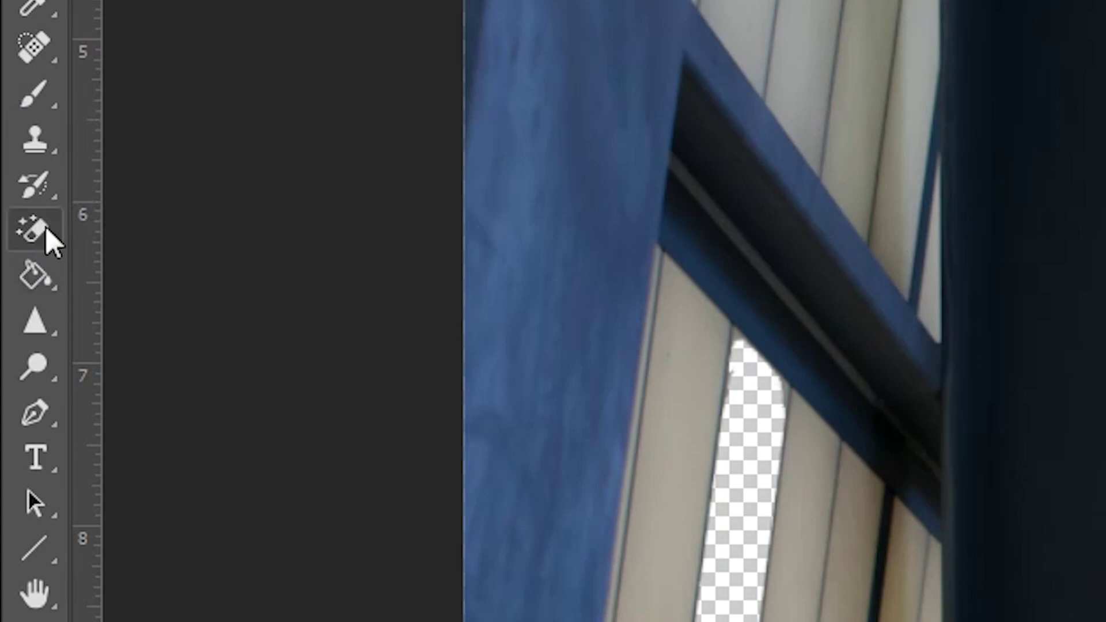
Switch to the Background Eraser Tool in the _DSC0791.NEF document and enlarge its brush to 300 px
{"action": "left_click", "coordinate": [27, 248]}
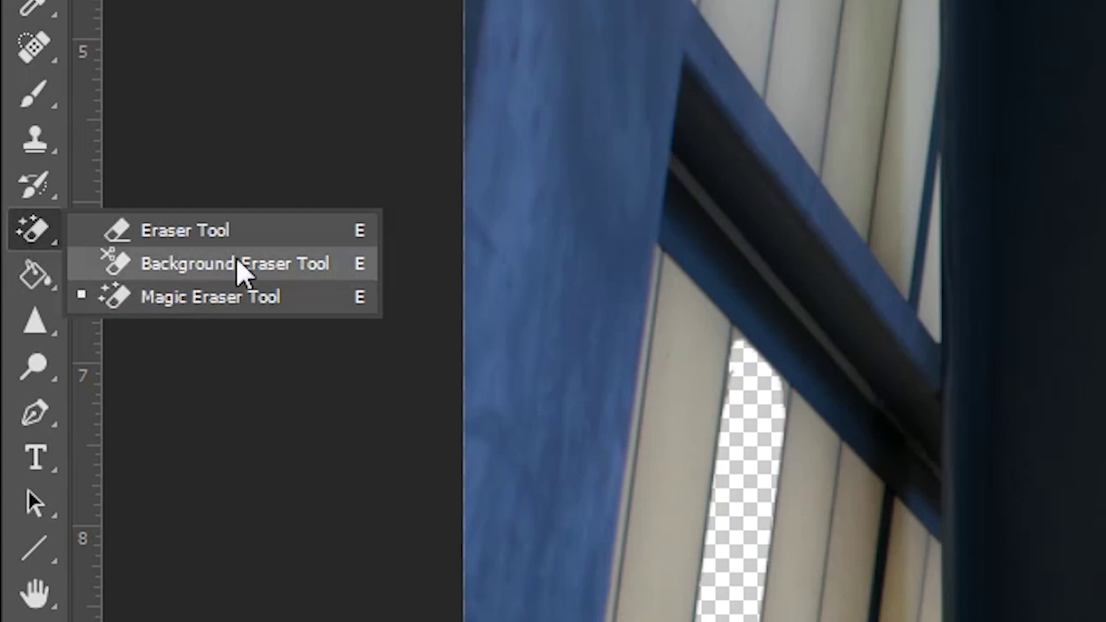
{"action": "left_click", "coordinate": [305, 269]}
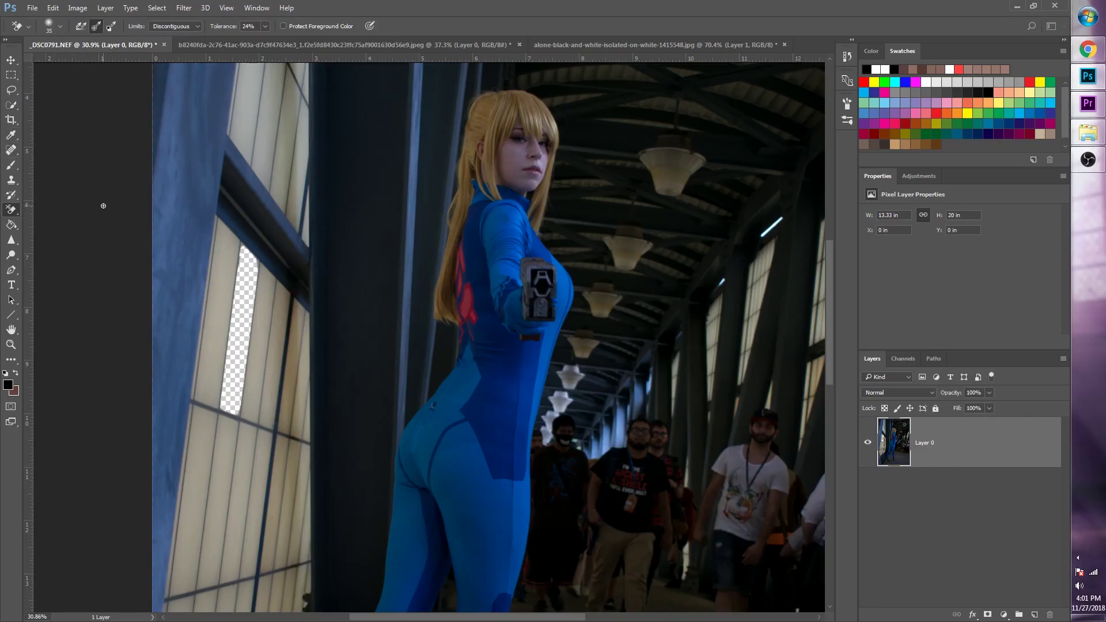
{"action": "left_click", "coordinate": [60, 26]}
{"action": "left_click", "coordinate": [460, 5]}
{"action": "left_click", "coordinate": [51, 24]}
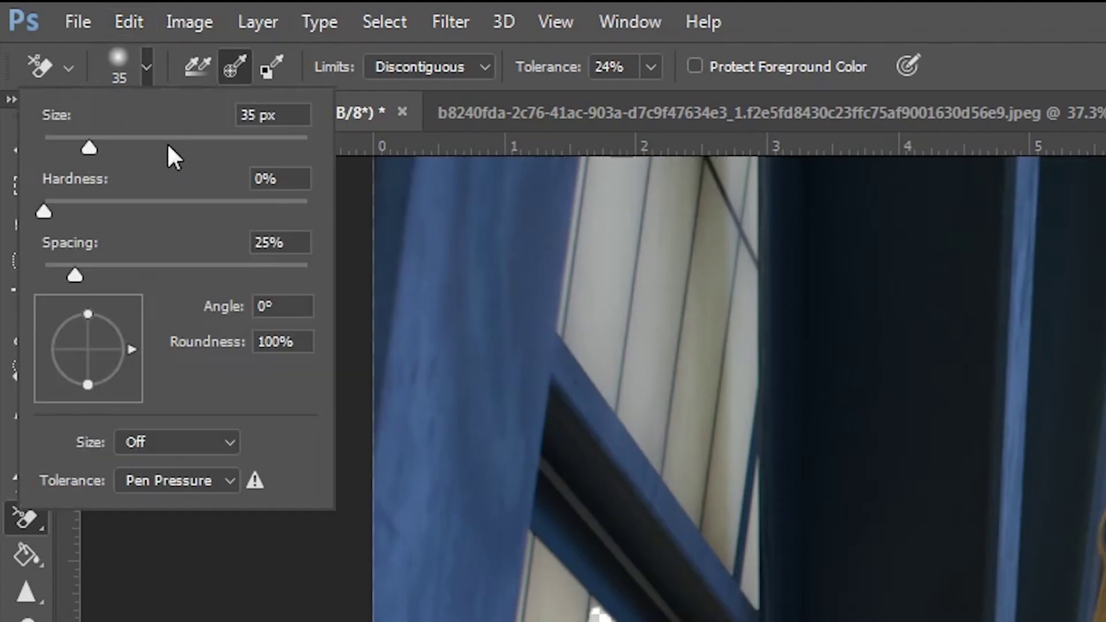
{"action": "left_click", "coordinate": [167, 145]}
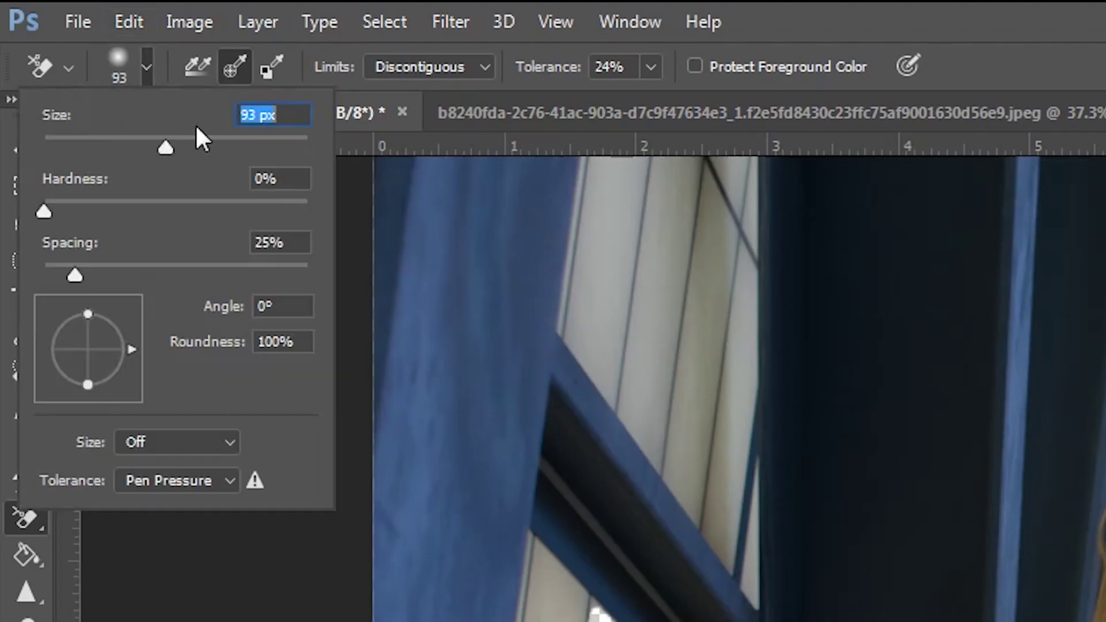
{"action": "key", "text": "Return"}
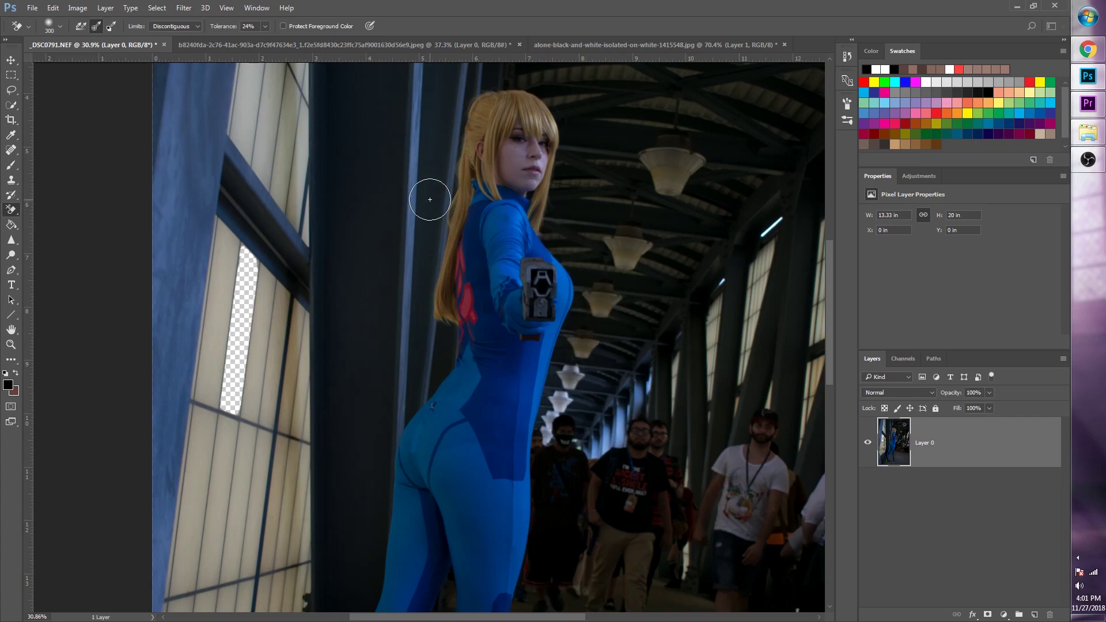
Reduce the eraser brush to 125 px and erase a patch of dark background beside the hair at mouth level
{"action": "scroll", "coordinate": [566, 209], "scroll_direction": "up", "scroll_amount": 3}
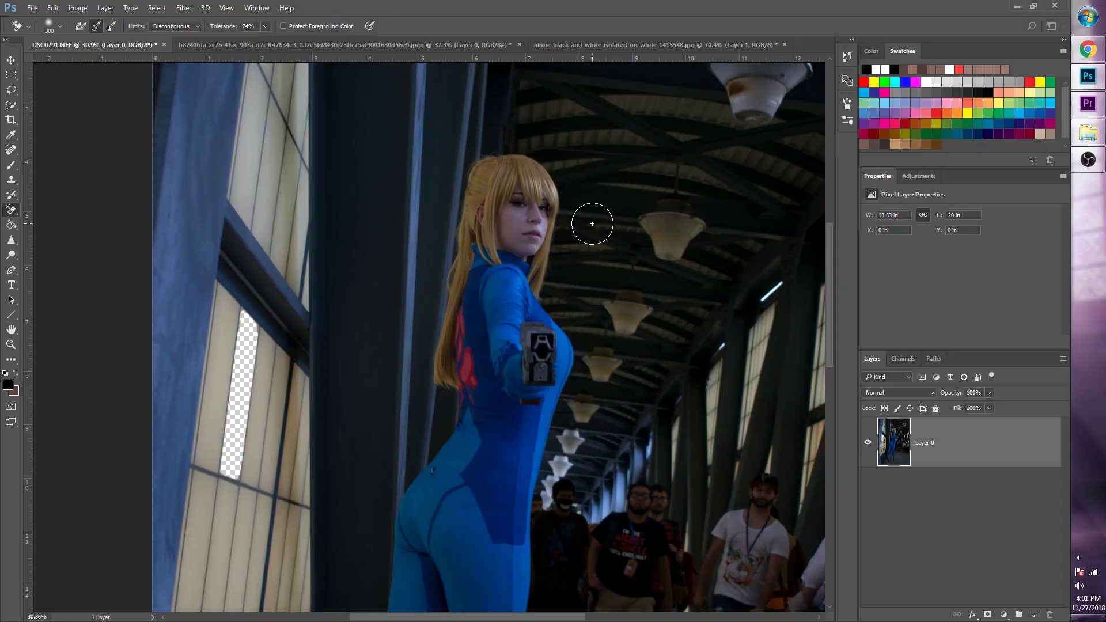
{"action": "scroll", "coordinate": [593, 222], "scroll_direction": "up", "scroll_amount": 5}
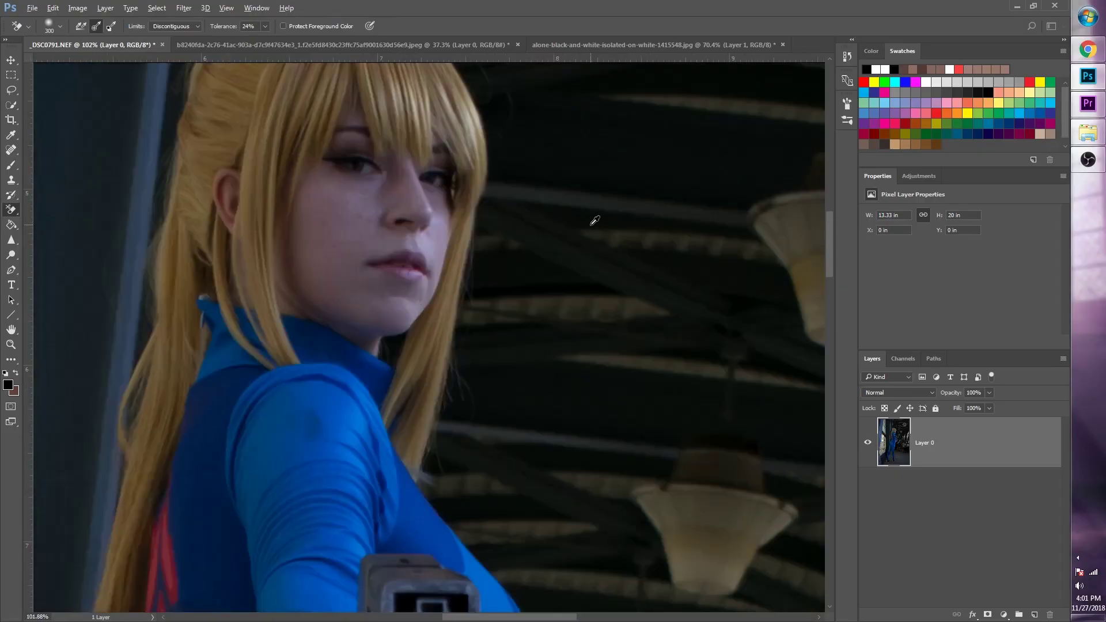
{"action": "key", "text": "bracketleft"}
{"action": "key", "text": "bracketleft"}
{"action": "key", "text": "bracketleft"}
{"action": "key", "text": "bracketleft"}
{"action": "key", "text": "bracketleft"}
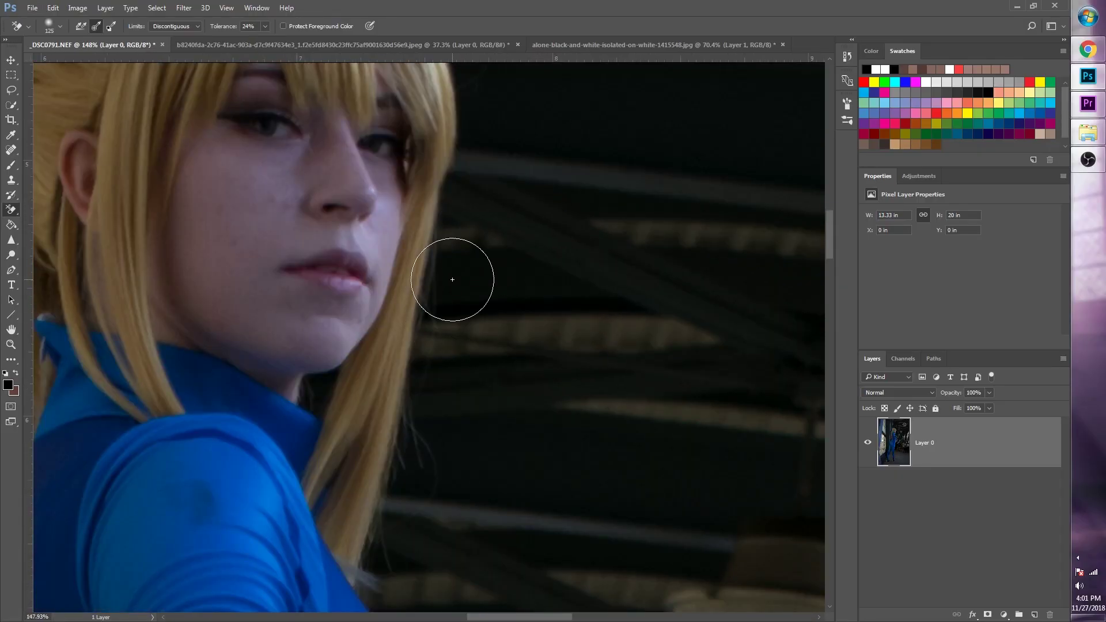
{"action": "left_click_drag", "start_coordinate": [452, 279], "coordinate": [453, 279]}
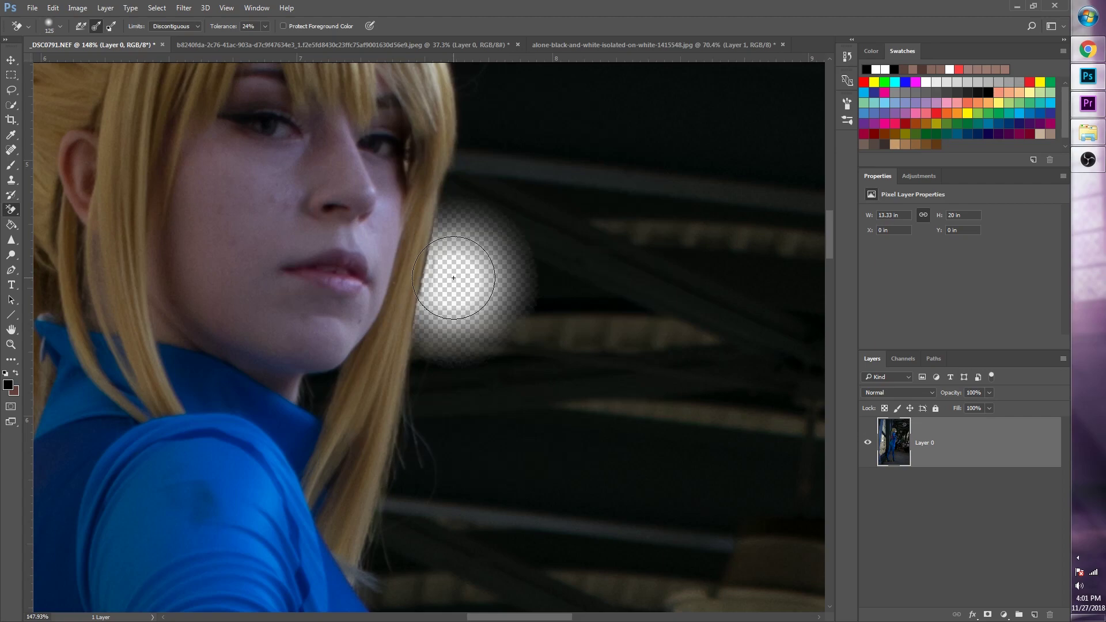
{"action": "scroll", "coordinate": [473, 361], "scroll_direction": "up", "scroll_amount": 3}
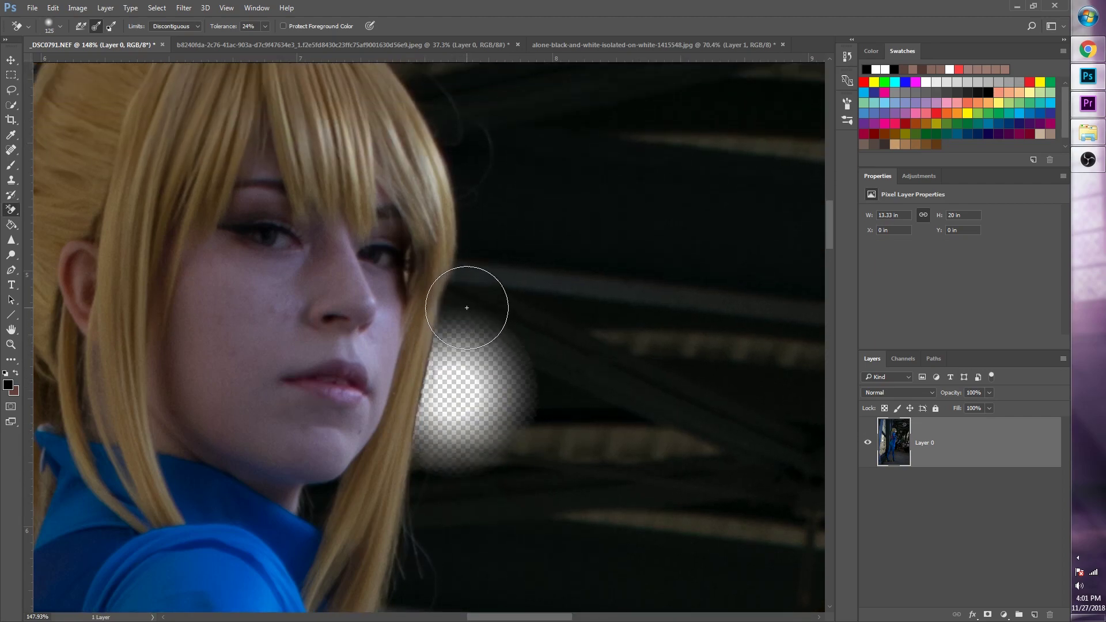
{"action": "left_click_drag", "start_coordinate": [469, 301], "coordinate": [466, 305]}
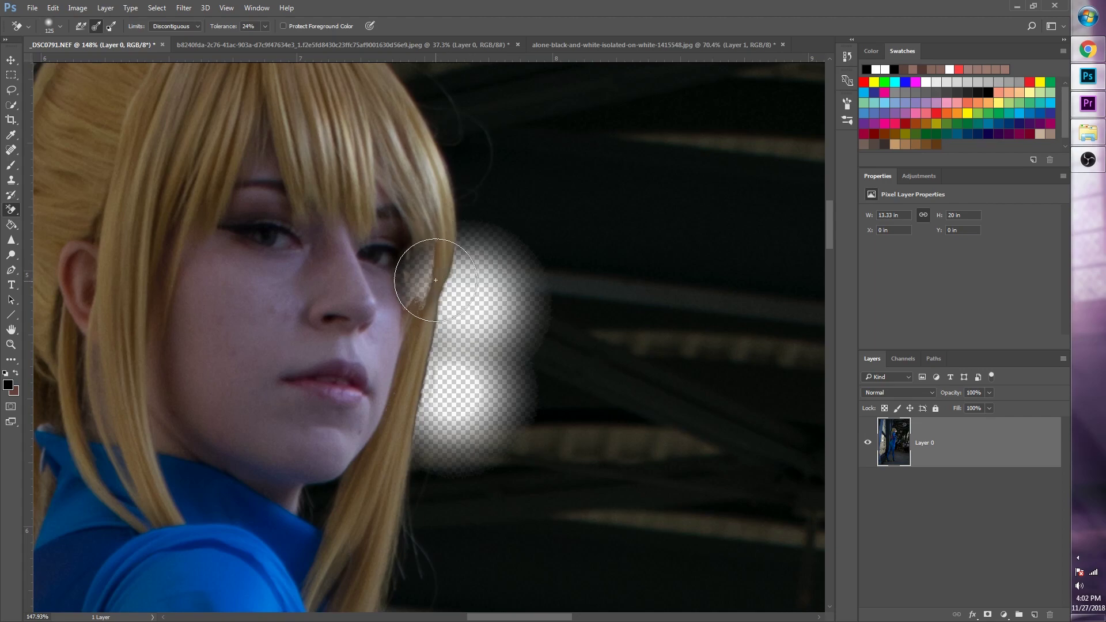
{"action": "key", "text": "ctrl+z"}
Erase a patch of dark background just outside the front hair at eye level
{"action": "scroll", "coordinate": [522, 311], "scroll_direction": "up", "scroll_amount": 2}
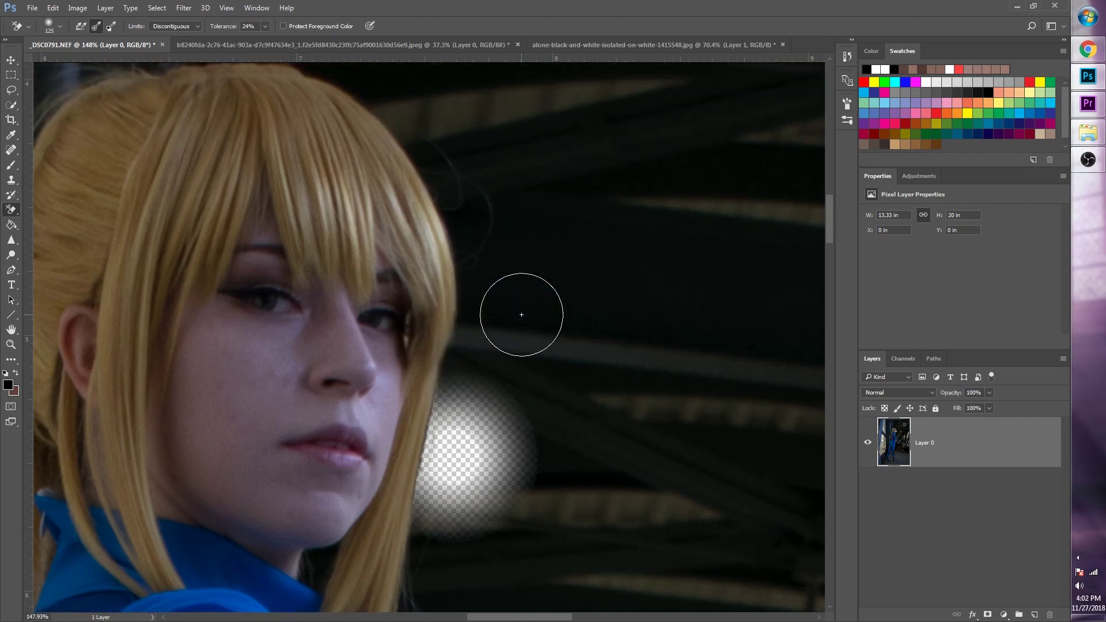
{"action": "left_click_drag", "start_coordinate": [483, 282], "coordinate": [501, 281]}
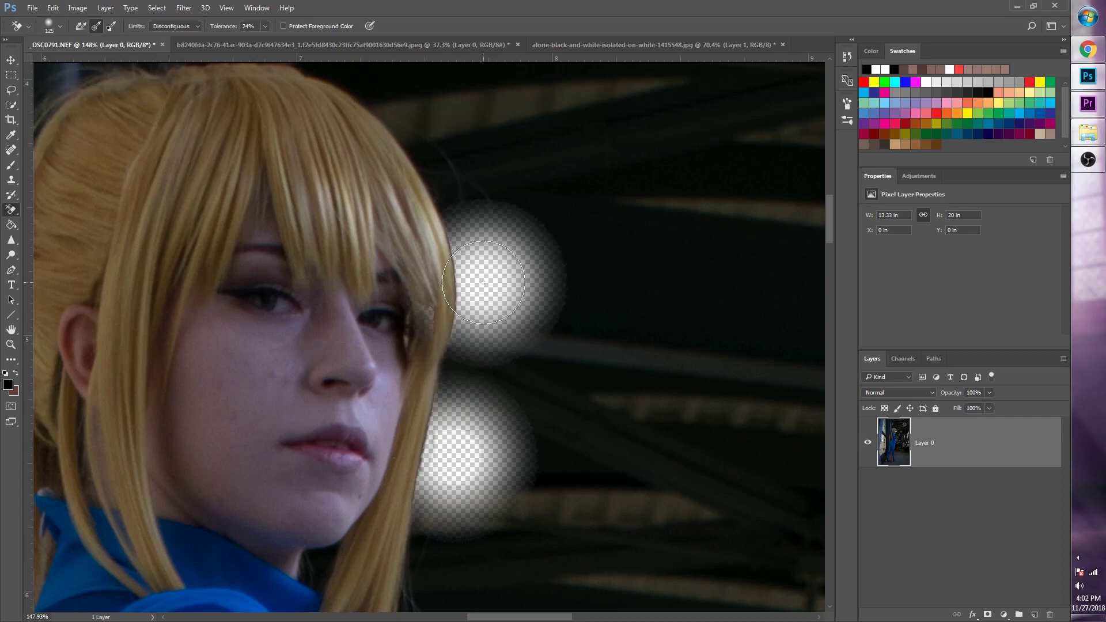
Set the Background Eraser's brush spacing to 40% and its tolerance to 12%
{"action": "left_click", "coordinate": [60, 26]}
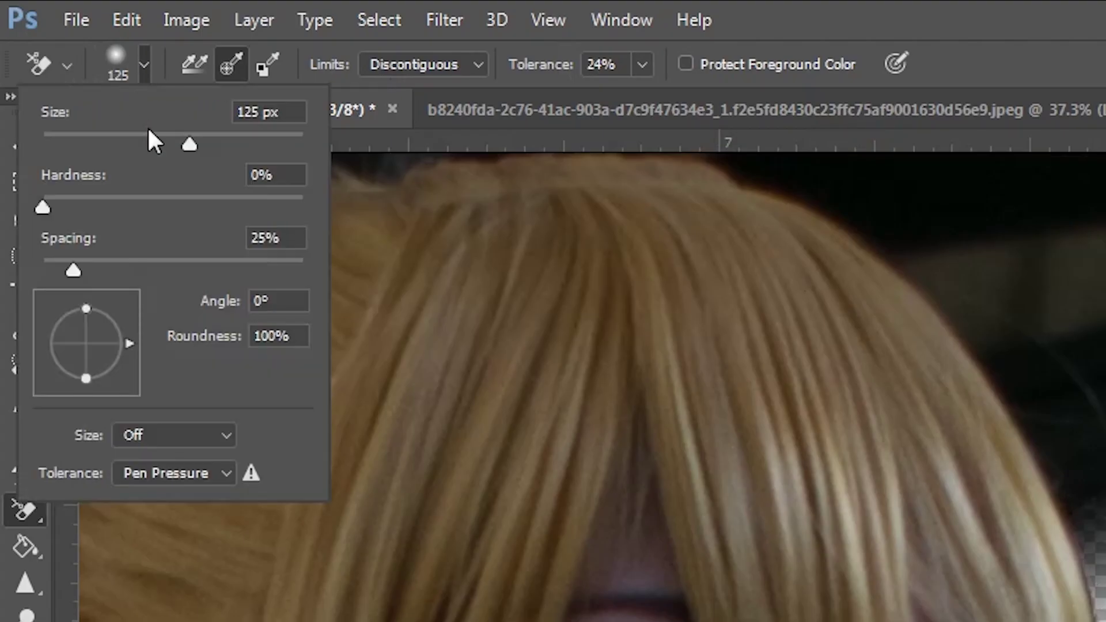
{"action": "mouse_move", "coordinate": [73, 271]}
{"action": "left_mouse_down"}
{"action": "mouse_move", "coordinate": [10, 275]}
{"action": "mouse_move", "coordinate": [114, 286]}
{"action": "mouse_move", "coordinate": [93, 275]}
{"action": "left_mouse_up"}
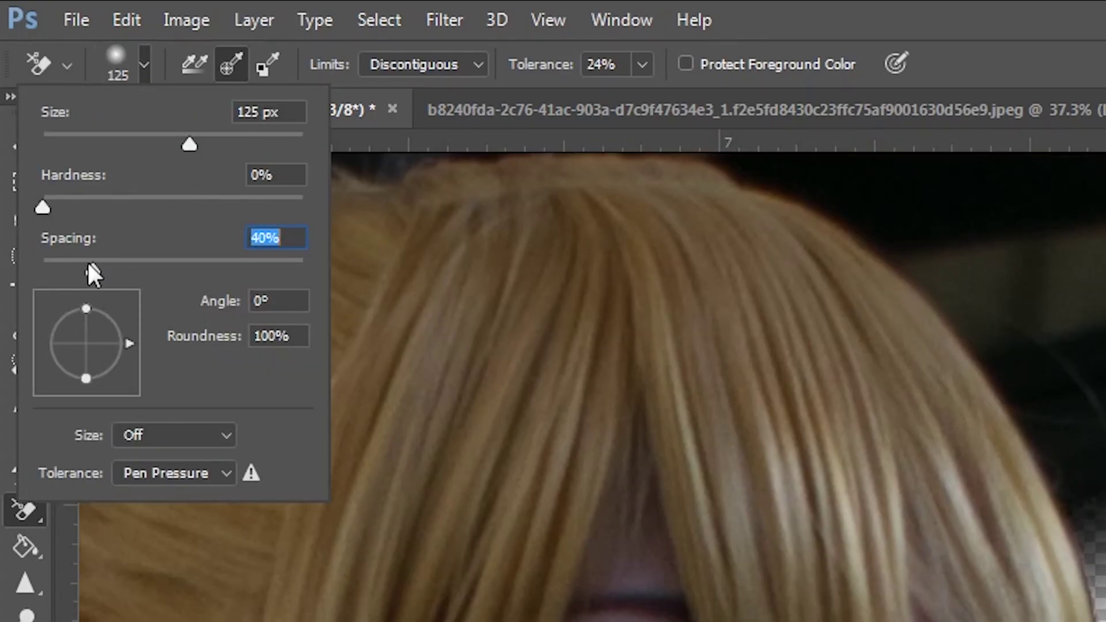
{"action": "key", "text": "Return"}
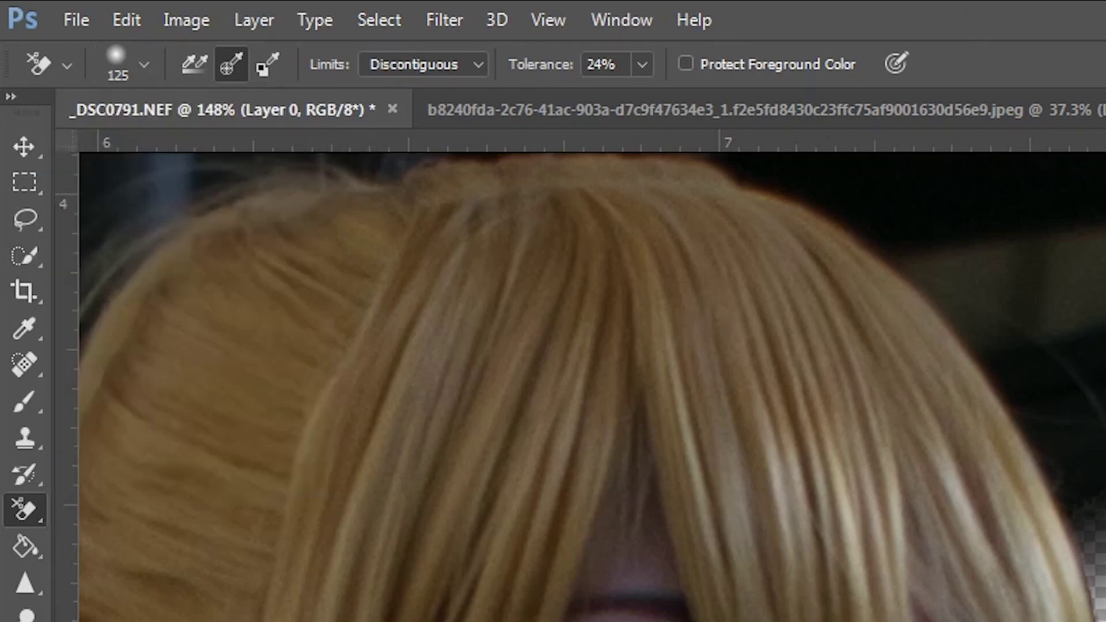
{"action": "left_click", "coordinate": [641, 65]}
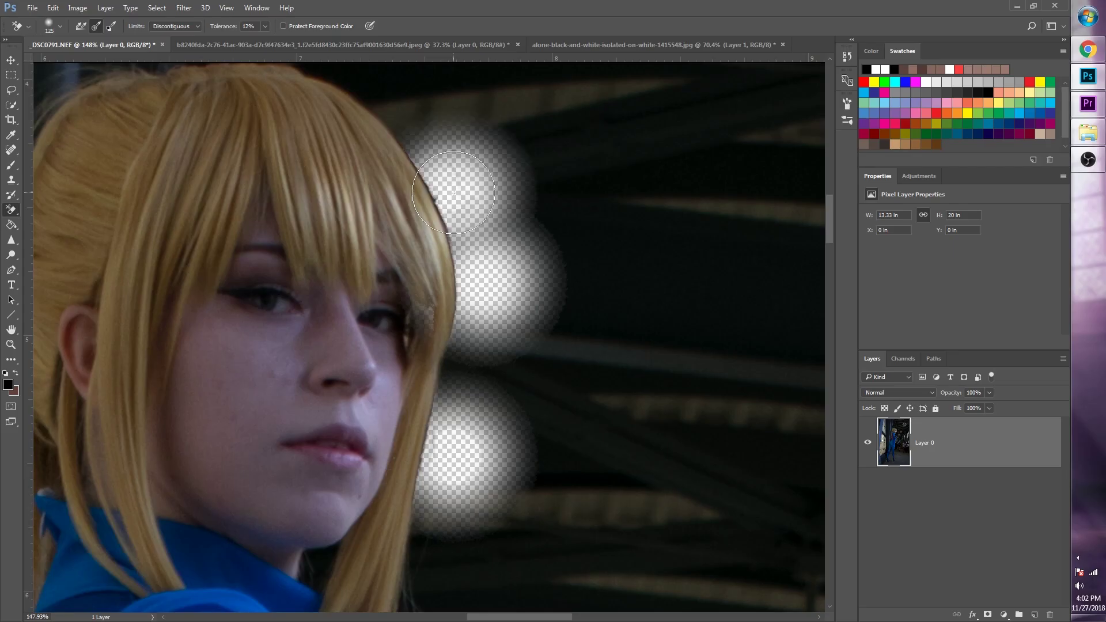
Erase the dark background along the front and crown of the hair, keeping the brush centre outside the hair
{"action": "scroll", "coordinate": [453, 192], "scroll_direction": "up", "scroll_amount": 4}
{"action": "scroll", "coordinate": [453, 193], "scroll_direction": "up", "scroll_amount": 1}
{"action": "mouse_move", "coordinate": [420, 227]}
{"action": "left_mouse_down"}
{"action": "mouse_move", "coordinate": [408, 197]}
{"action": "mouse_move", "coordinate": [392, 209]}
{"action": "mouse_move", "coordinate": [320, 148]}
{"action": "mouse_move", "coordinate": [248, 115]}
{"action": "left_mouse_up"}
{"action": "scroll", "coordinate": [441, 243], "scroll_direction": "left", "scroll_amount": 5}
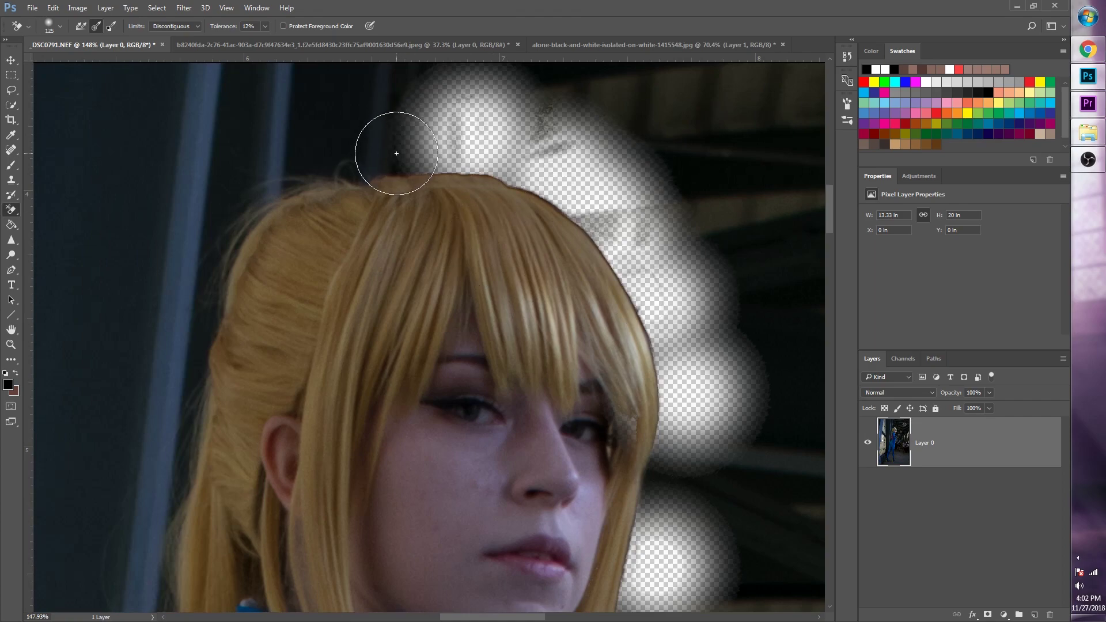
{"action": "left_click_drag", "start_coordinate": [396, 153], "coordinate": [357, 141]}
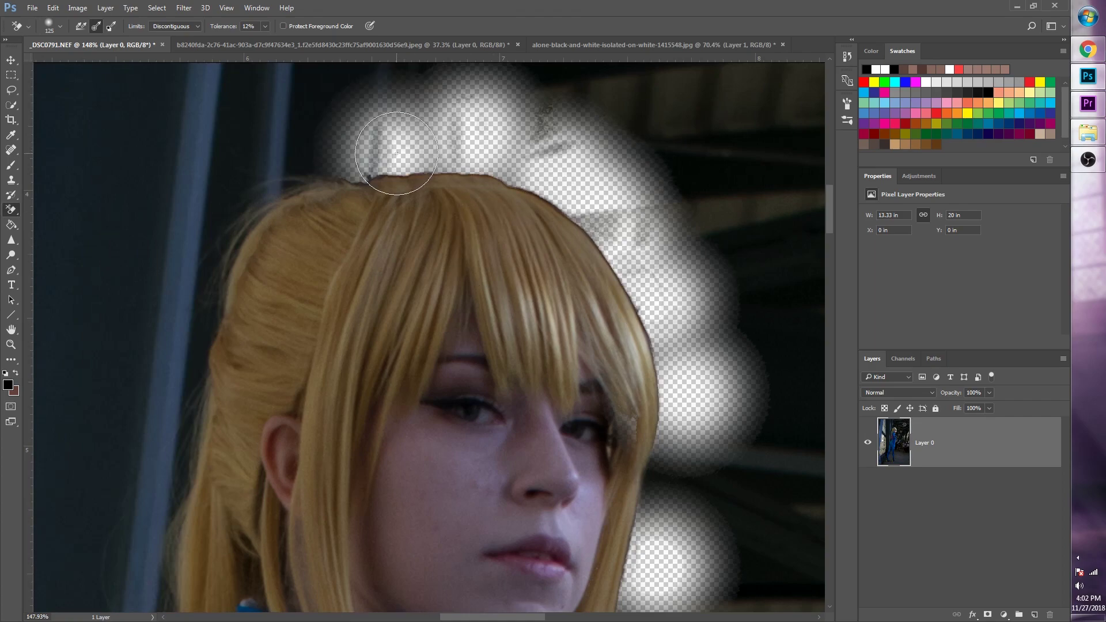
Lower the tolerance to 1% and erase the narrow blue strip above the hair and the background along its back edge
{"action": "left_click_drag", "start_coordinate": [300, 166], "coordinate": [279, 164]}
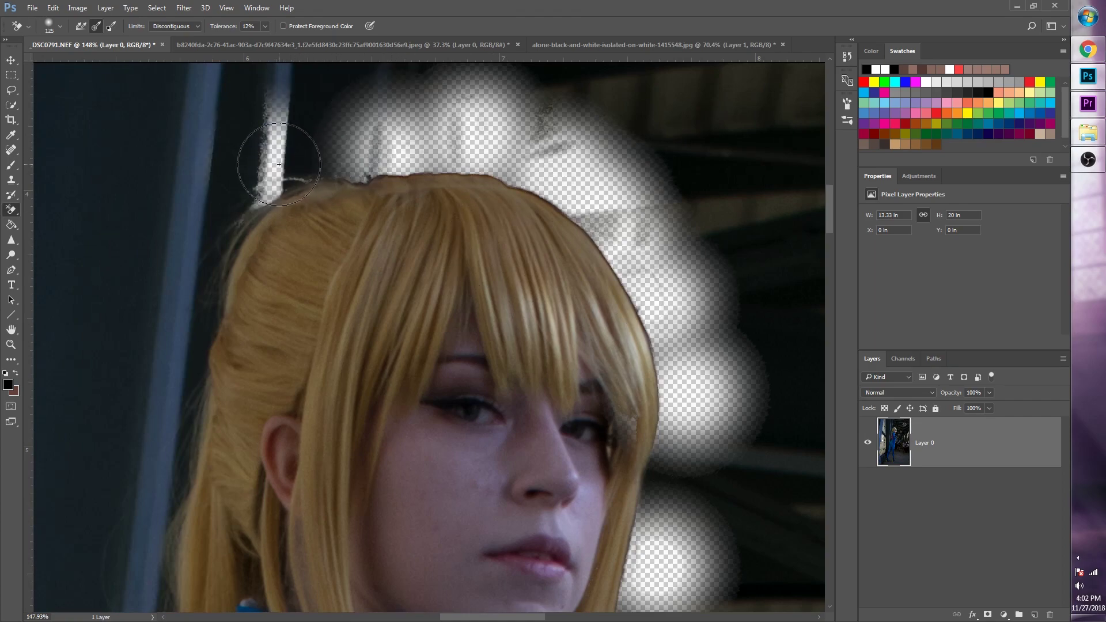
{"action": "key", "text": "ctrl+z"}
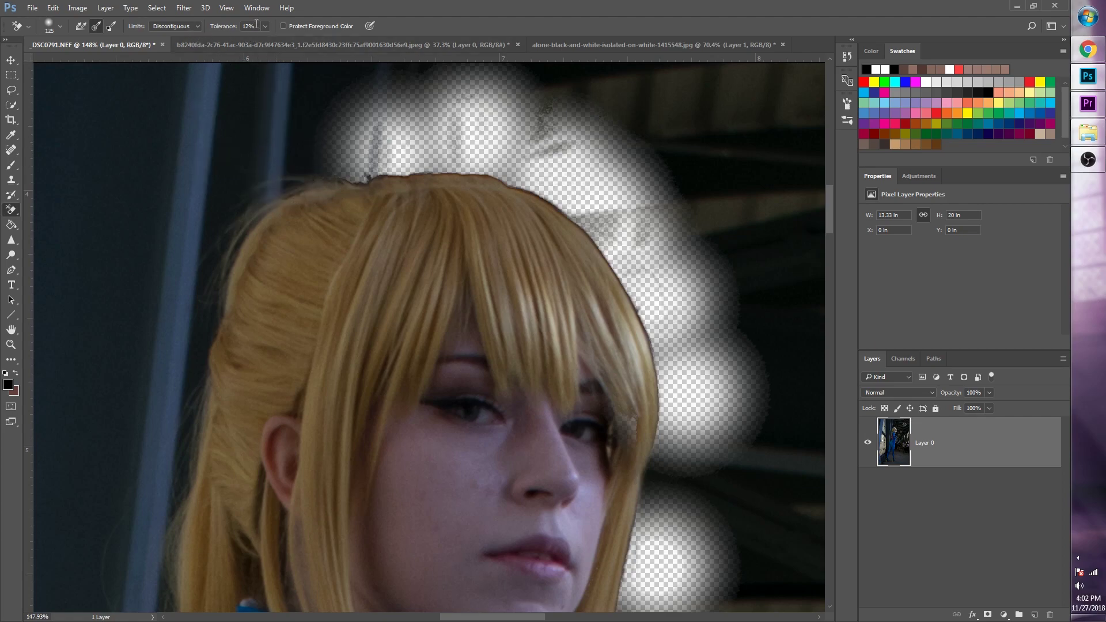
{"action": "left_click_drag", "start_coordinate": [258, 40], "coordinate": [259, 41]}
{"action": "mouse_move", "coordinate": [272, 167]}
{"action": "left_mouse_down"}
{"action": "mouse_move", "coordinate": [274, 148]}
{"action": "mouse_move", "coordinate": [274, 188]}
{"action": "left_mouse_up"}
{"action": "left_click_drag", "start_coordinate": [271, 123], "coordinate": [271, 111]}
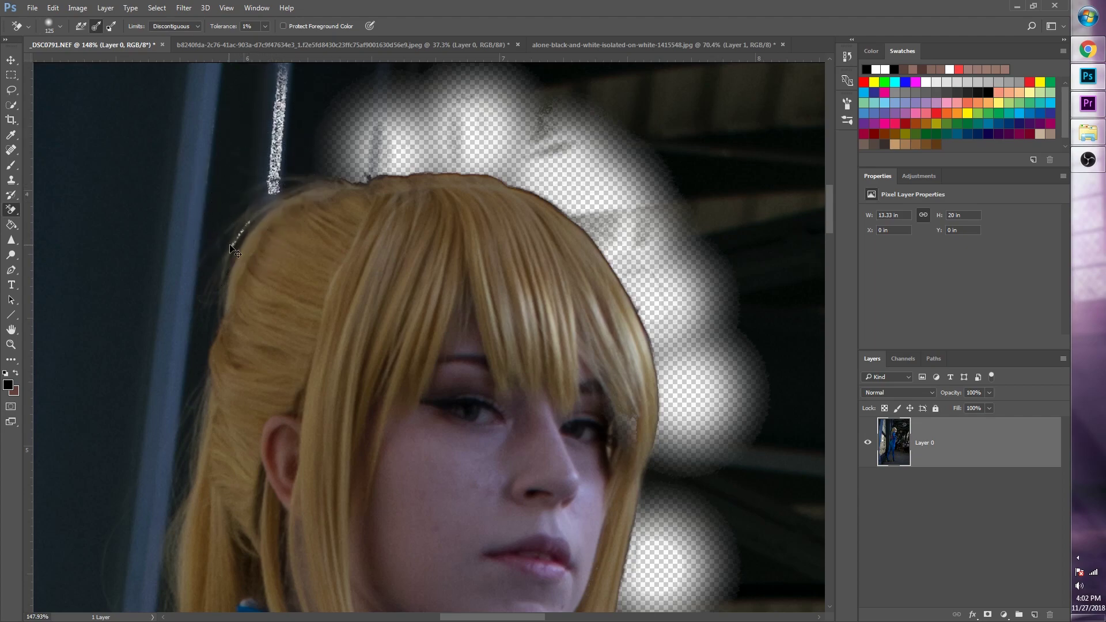
{"action": "left_click_drag", "start_coordinate": [222, 240], "coordinate": [211, 310]}
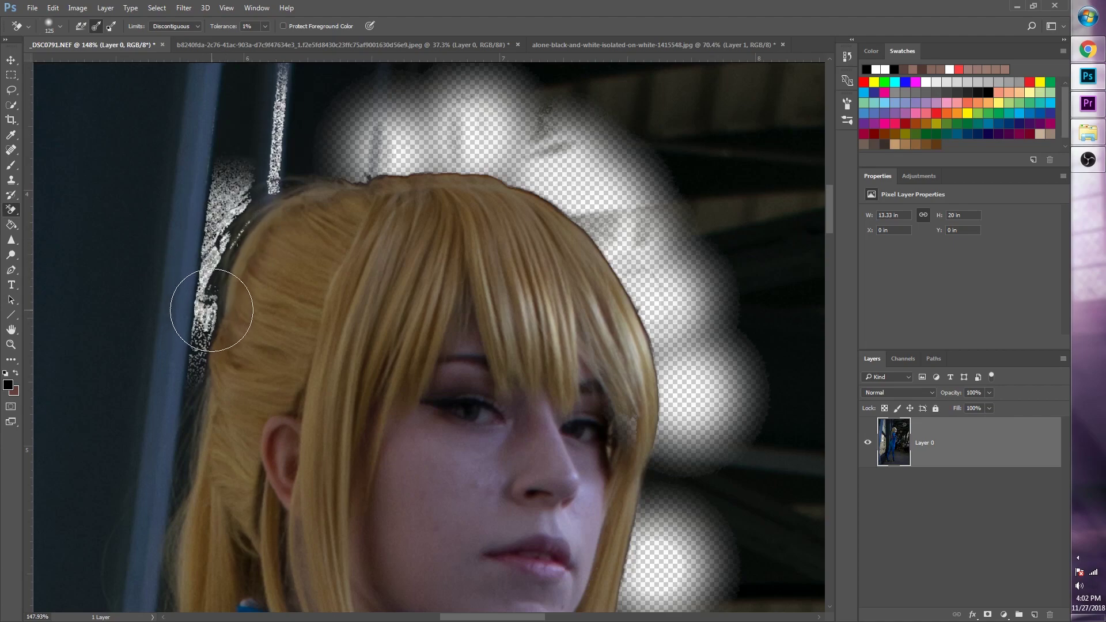
Set the tolerance to 11% and erase more of the background above the back of the head
{"action": "scroll", "coordinate": [526, 320], "scroll_direction": "down", "scroll_amount": 3}
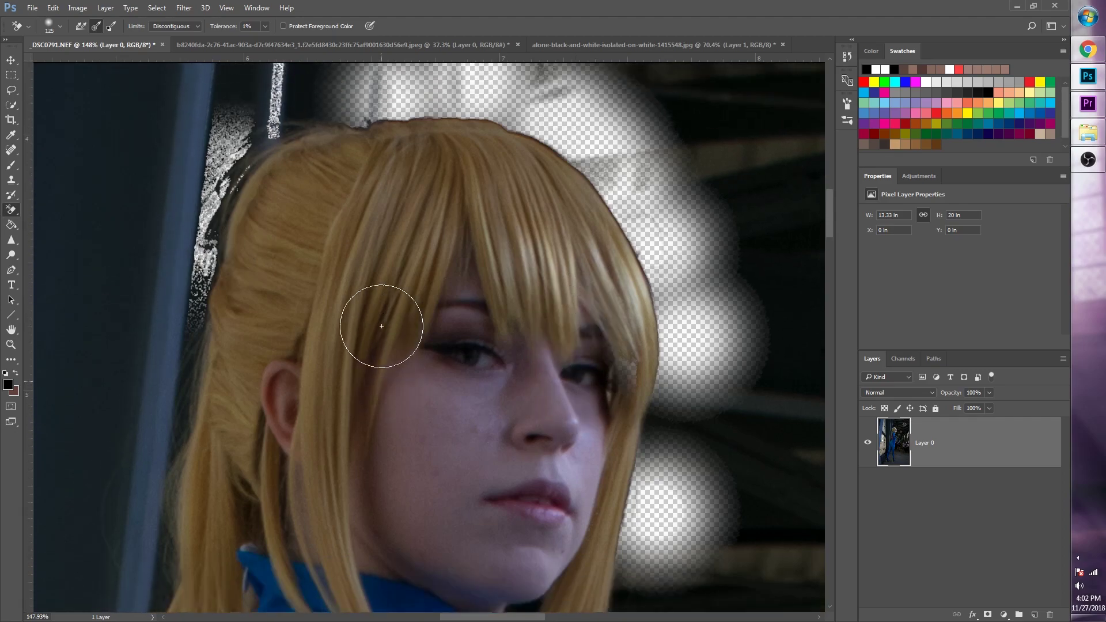
{"action": "scroll", "coordinate": [381, 326], "scroll_direction": "up", "scroll_amount": 4}
{"action": "left_click_drag", "start_coordinate": [265, 24], "coordinate": [271, 40]}
{"action": "mouse_move", "coordinate": [254, 196]}
{"action": "left_mouse_down"}
{"action": "mouse_move", "coordinate": [239, 193]}
{"action": "mouse_move", "coordinate": [265, 209]}
{"action": "left_mouse_up"}
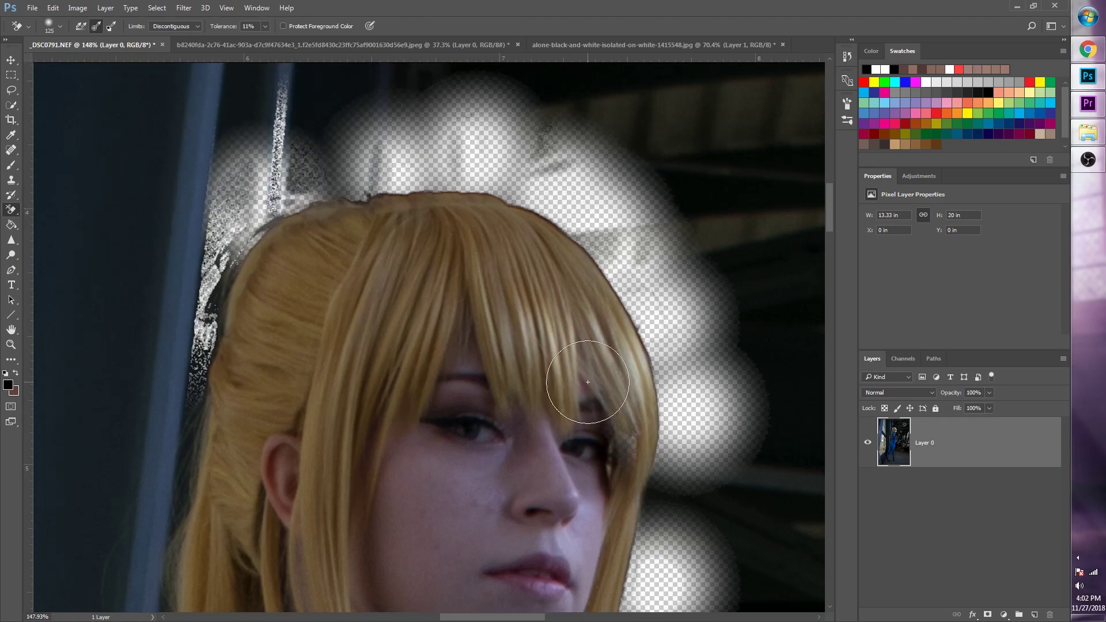
{"action": "scroll", "coordinate": [346, 316], "scroll_direction": "down", "scroll_amount": 5}
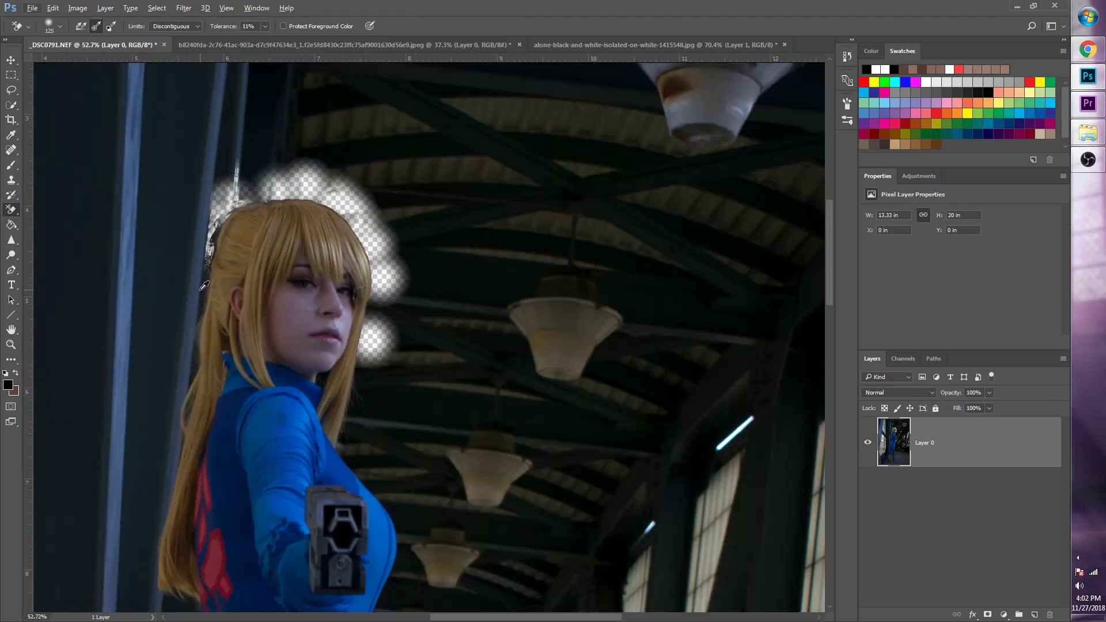
{"action": "scroll", "coordinate": [310, 195], "scroll_direction": "up", "scroll_amount": 5}
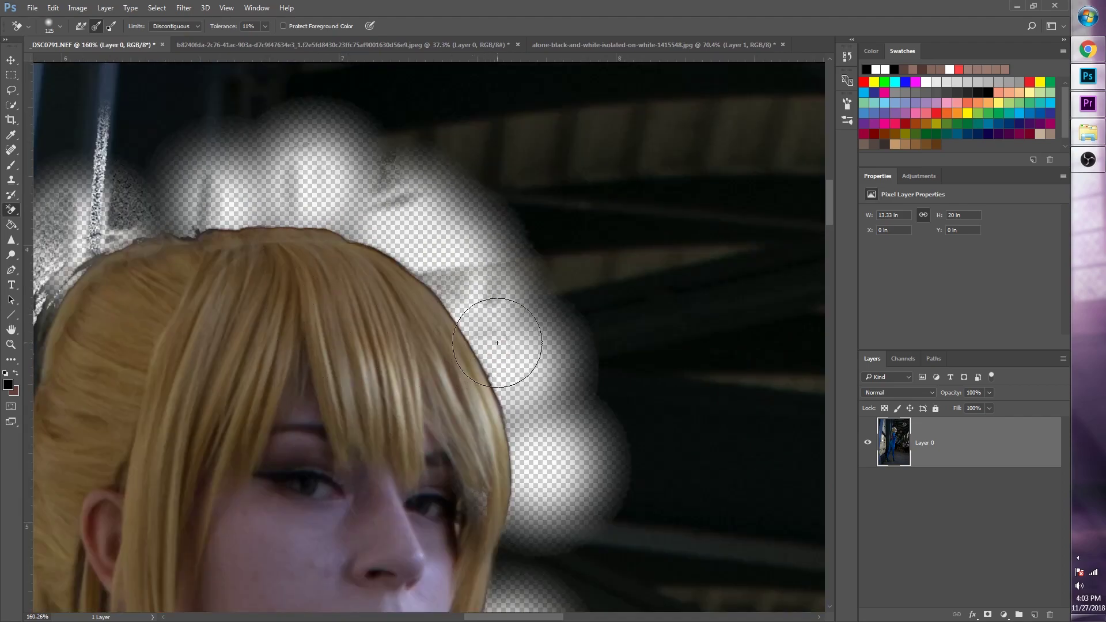
{"action": "scroll", "coordinate": [567, 408], "scroll_direction": "down", "scroll_amount": 5}
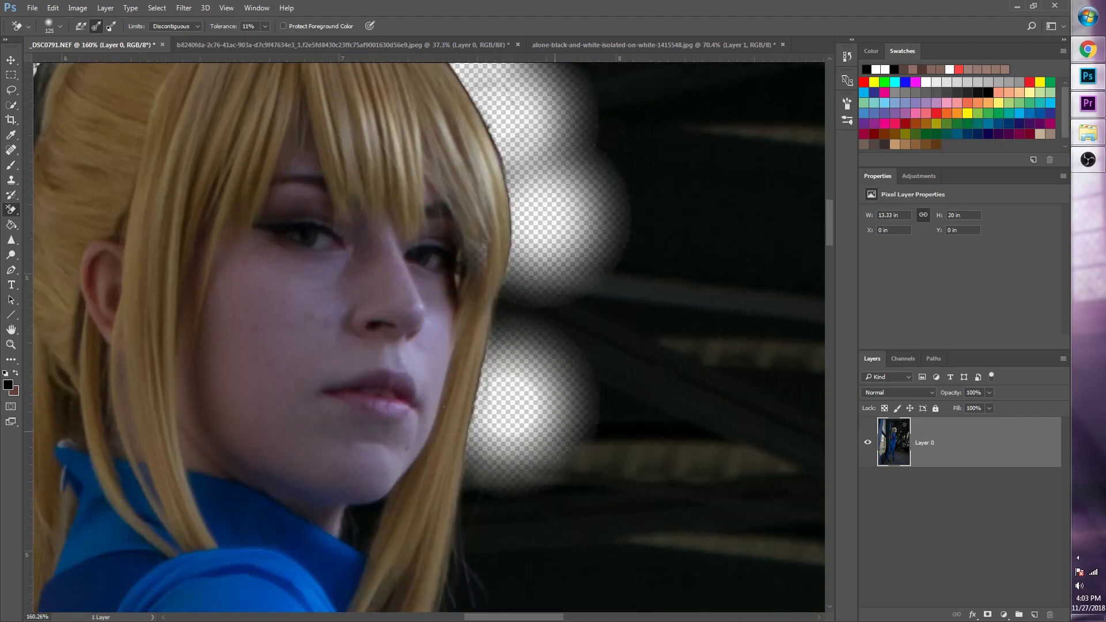
{"action": "scroll", "coordinate": [519, 478], "scroll_direction": "down", "scroll_amount": 2}
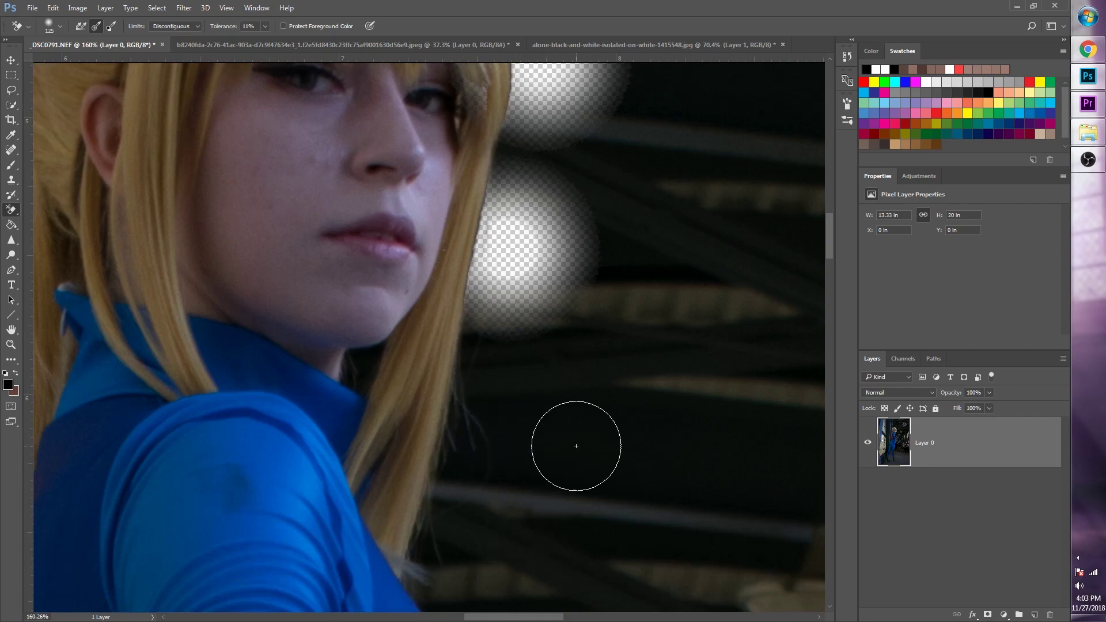
Erase a patch of dark background beside the cosplayer's lower front hair at 11% tolerance
{"action": "left_click", "coordinate": [463, 452]}
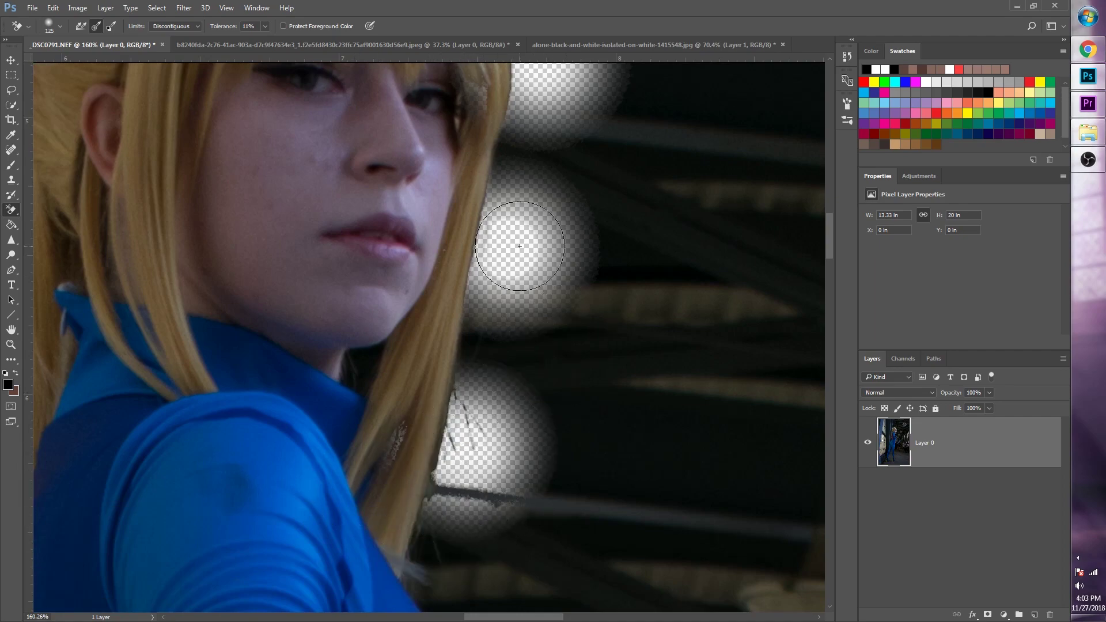
{"action": "scroll", "coordinate": [488, 299], "scroll_direction": "up", "scroll_amount": 1}
{"action": "scroll", "coordinate": [481, 395], "scroll_direction": "down", "scroll_amount": 1}
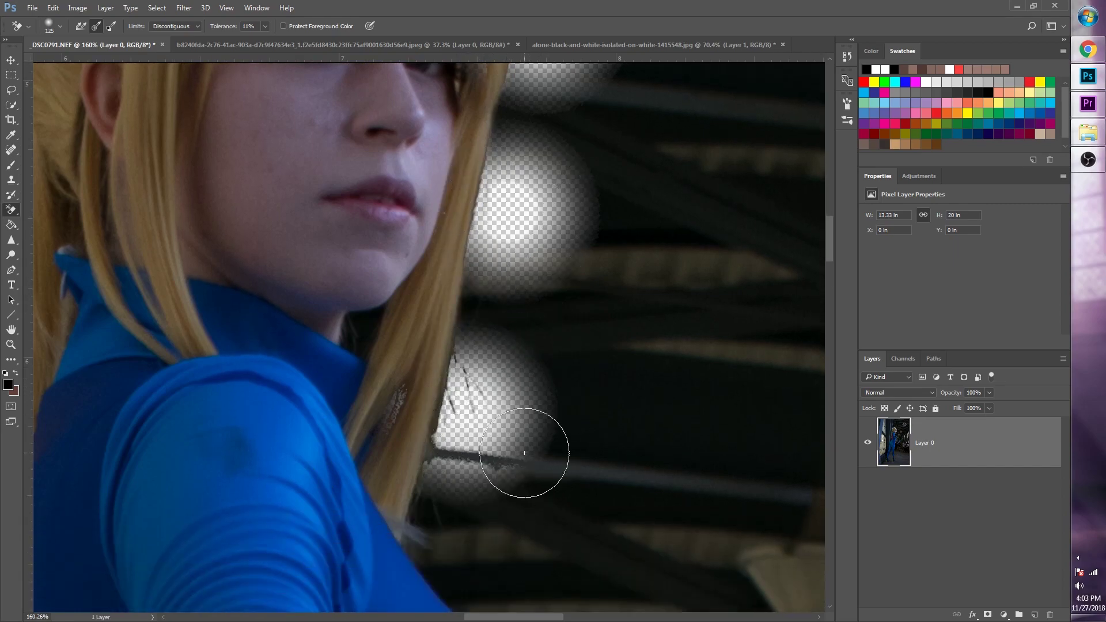
{"action": "scroll", "coordinate": [492, 438], "scroll_direction": "down", "scroll_amount": 1}
{"action": "scroll", "coordinate": [492, 438], "scroll_direction": "up", "scroll_amount": 3}
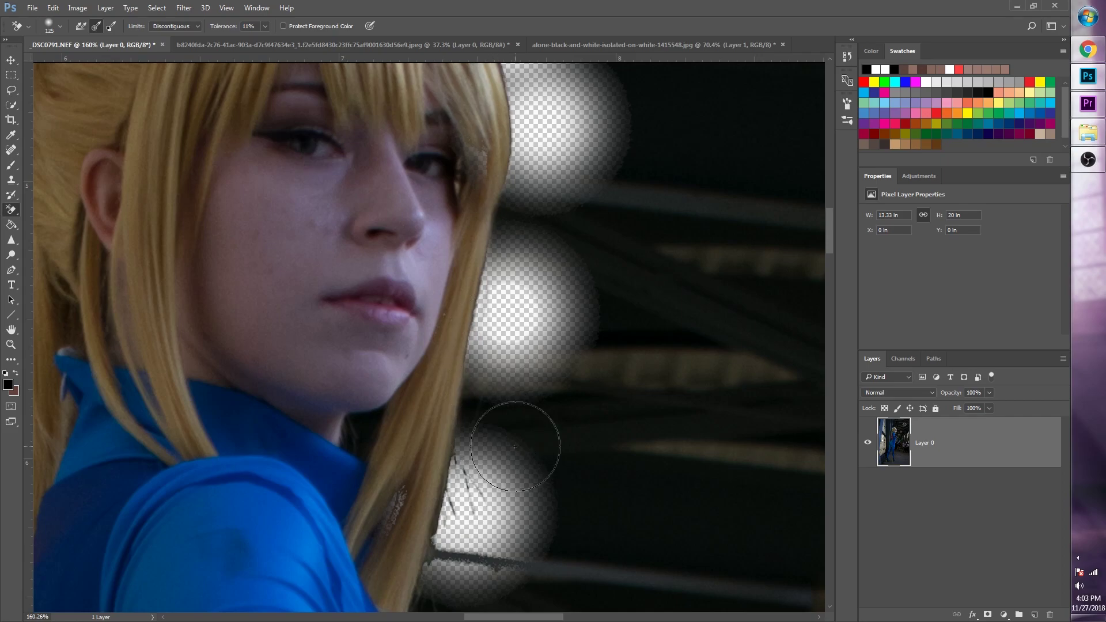
Set the Background Eraser's tolerance to 5% and erase the remaining background along the lower front hair
{"action": "left_click", "coordinate": [262, 39]}
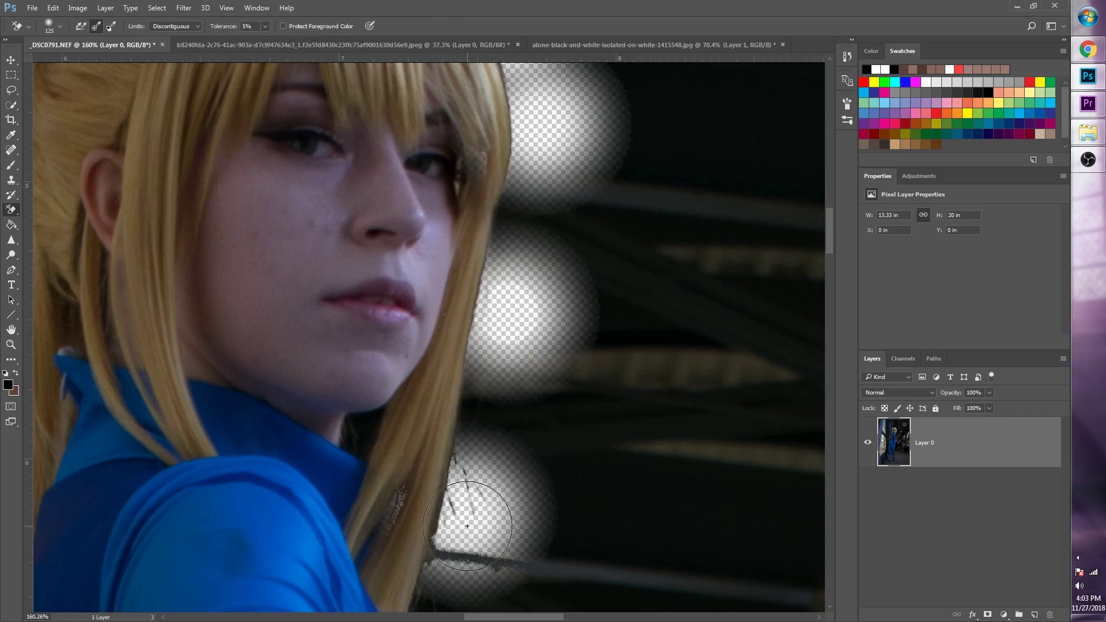
{"action": "scroll", "coordinate": [455, 542], "scroll_direction": "down", "scroll_amount": 2}
{"action": "left_click_drag", "start_coordinate": [439, 506], "coordinate": [444, 507]}
{"action": "scroll", "coordinate": [441, 509], "scroll_direction": "down", "scroll_amount": 3}
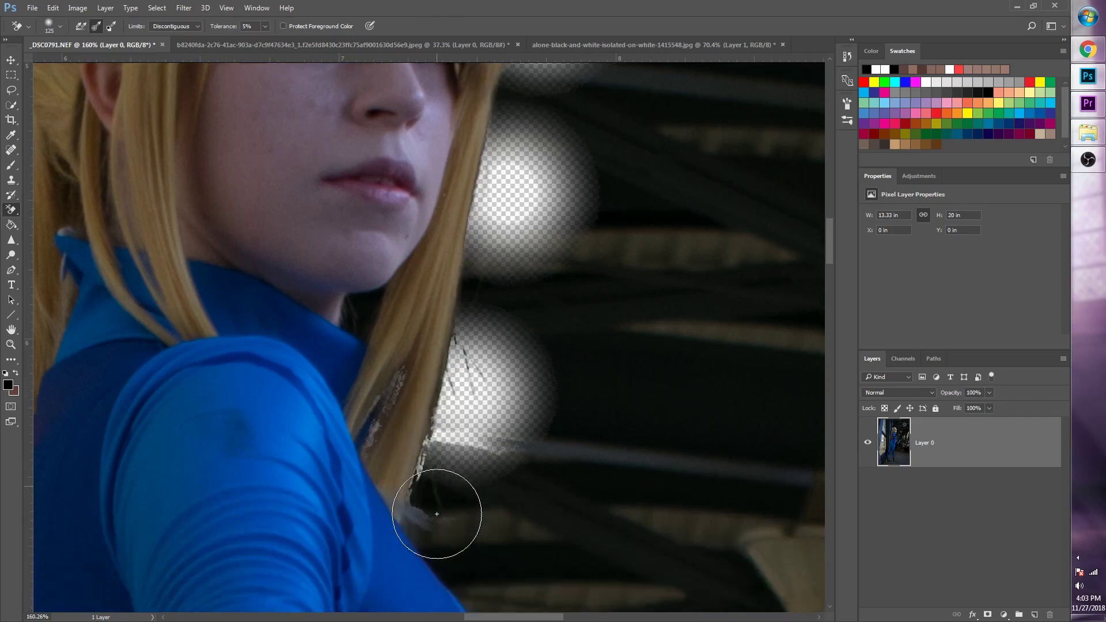
Erase the background below the hair tip and along the outer edge of the chest at 5% tolerance
{"action": "scroll", "coordinate": [436, 513], "scroll_direction": "down", "scroll_amount": 4}
{"action": "left_click_drag", "start_coordinate": [444, 456], "coordinate": [489, 457]}
{"action": "left_click_drag", "start_coordinate": [502, 538], "coordinate": [536, 533]}
{"action": "scroll", "coordinate": [461, 490], "scroll_direction": "down", "scroll_amount": 4}
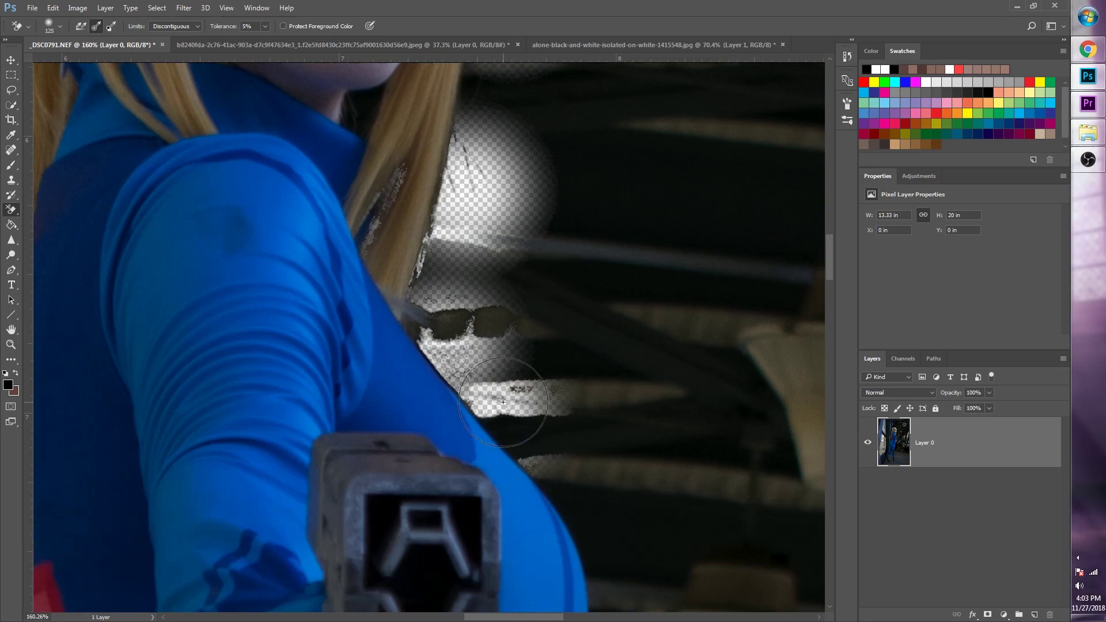
{"action": "scroll", "coordinate": [503, 401], "scroll_direction": "down", "scroll_amount": 2}
{"action": "mouse_move", "coordinate": [547, 427]}
{"action": "left_mouse_down"}
{"action": "mouse_move", "coordinate": [608, 487]}
{"action": "mouse_move", "coordinate": [607, 528]}
{"action": "left_mouse_up"}
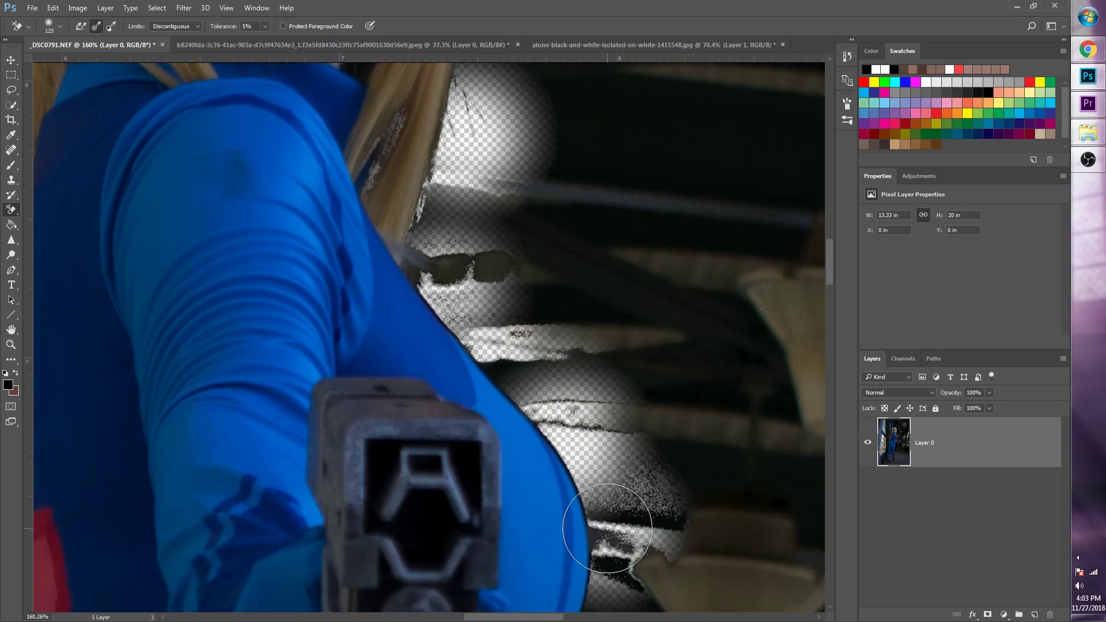
Continue erasing the background along the edge of the body below the chest
{"action": "scroll", "coordinate": [610, 495], "scroll_direction": "down", "scroll_amount": 7}
{"action": "mouse_move", "coordinate": [617, 464]}
{"action": "left_mouse_down"}
{"action": "mouse_move", "coordinate": [586, 459]}
{"action": "mouse_move", "coordinate": [573, 491]}
{"action": "mouse_move", "coordinate": [540, 490]}
{"action": "mouse_move", "coordinate": [527, 521]}
{"action": "mouse_move", "coordinate": [515, 471]}
{"action": "mouse_move", "coordinate": [515, 493]}
{"action": "mouse_move", "coordinate": [513, 479]}
{"action": "mouse_move", "coordinate": [472, 551]}
{"action": "left_mouse_up"}
{"action": "scroll", "coordinate": [599, 467], "scroll_direction": "down", "scroll_amount": 1}
{"action": "scroll", "coordinate": [556, 493], "scroll_direction": "down", "scroll_amount": 2}
{"action": "scroll", "coordinate": [518, 484], "scroll_direction": "down", "scroll_amount": 2}
{"action": "scroll", "coordinate": [511, 476], "scroll_direction": "down", "scroll_amount": 2}
{"action": "scroll", "coordinate": [472, 550], "scroll_direction": "down", "scroll_amount": 2}
{"action": "scroll", "coordinate": [472, 551], "scroll_direction": "down", "scroll_amount": 2}
{"action": "mouse_move", "coordinate": [473, 500]}
{"action": "left_mouse_down"}
{"action": "mouse_move", "coordinate": [465, 507]}
{"action": "mouse_move", "coordinate": [458, 461]}
{"action": "left_mouse_up"}
{"action": "scroll", "coordinate": [469, 496], "scroll_direction": "down", "scroll_amount": 2}
{"action": "scroll", "coordinate": [374, 400], "scroll_direction": "down", "scroll_amount": 3}
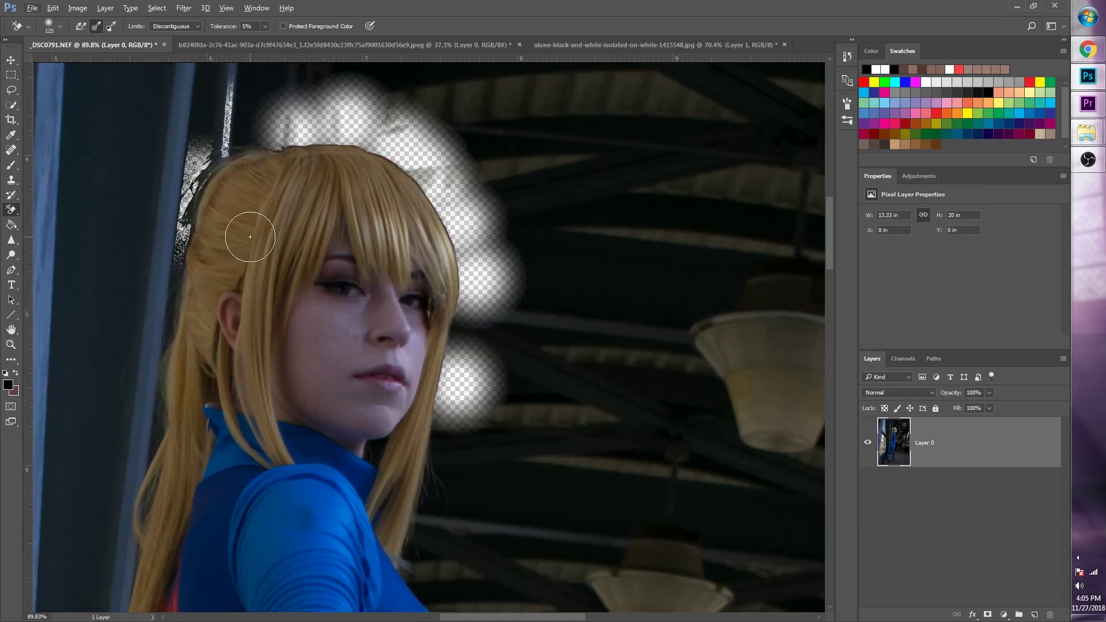
Try erasing the background beside the front hair at eye level and undo the stroke
{"action": "scroll", "coordinate": [460, 368], "scroll_direction": "up", "scroll_amount": 3}
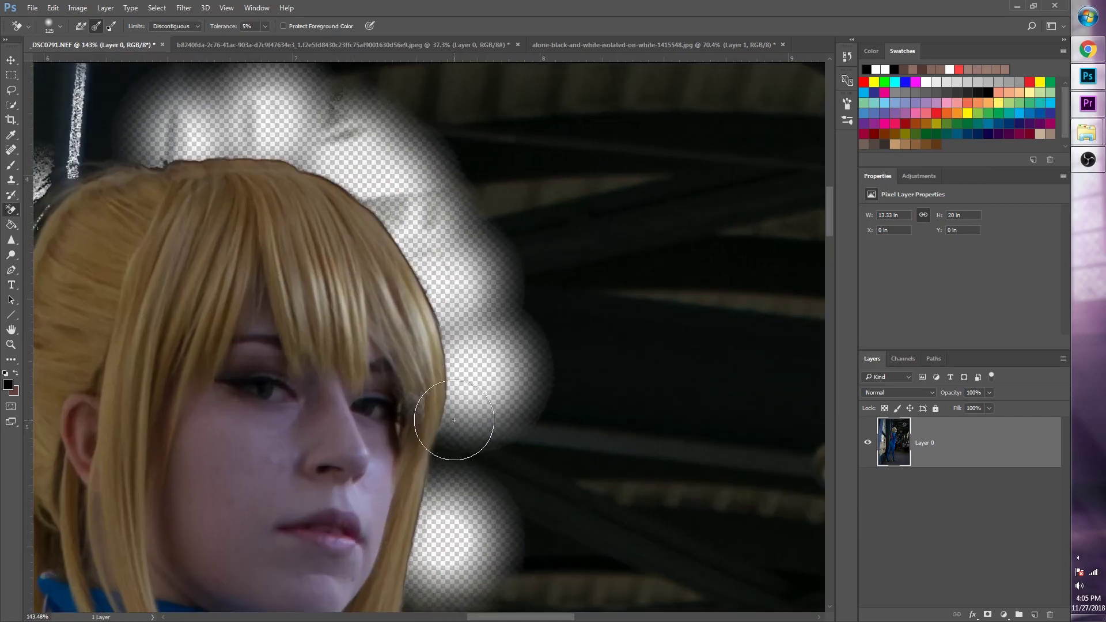
{"action": "mouse_move", "coordinate": [454, 420]}
{"action": "left_mouse_down"}
{"action": "mouse_move", "coordinate": [447, 441]}
{"action": "mouse_move", "coordinate": [448, 415]}
{"action": "left_mouse_up"}
{"action": "key", "text": "ctrl+z"}
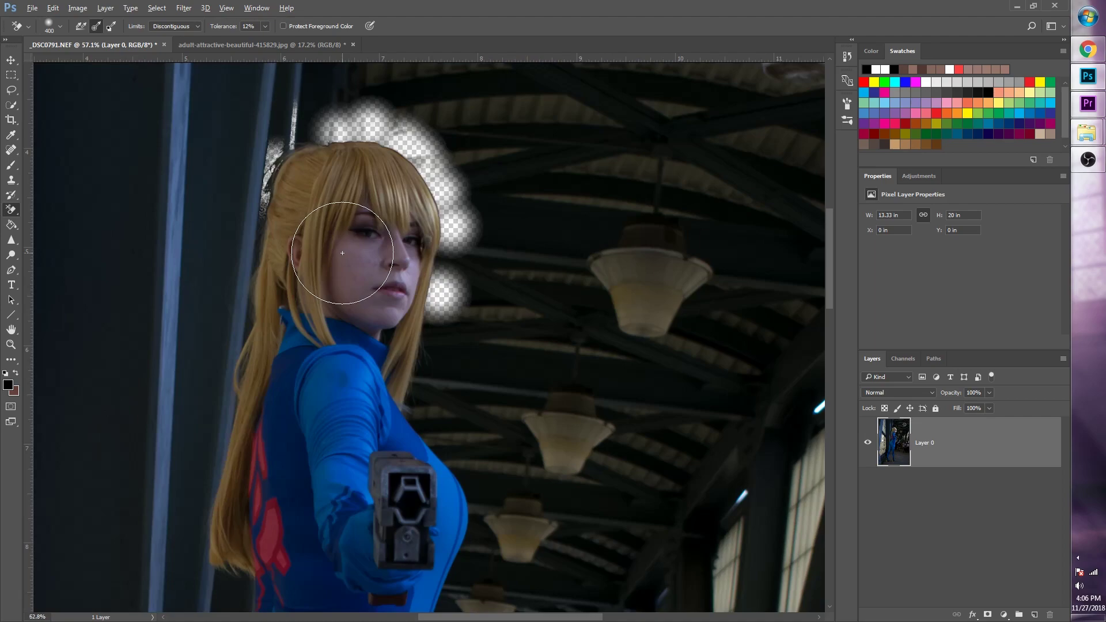
{"action": "scroll", "coordinate": [342, 252], "scroll_direction": "up", "scroll_amount": 1}
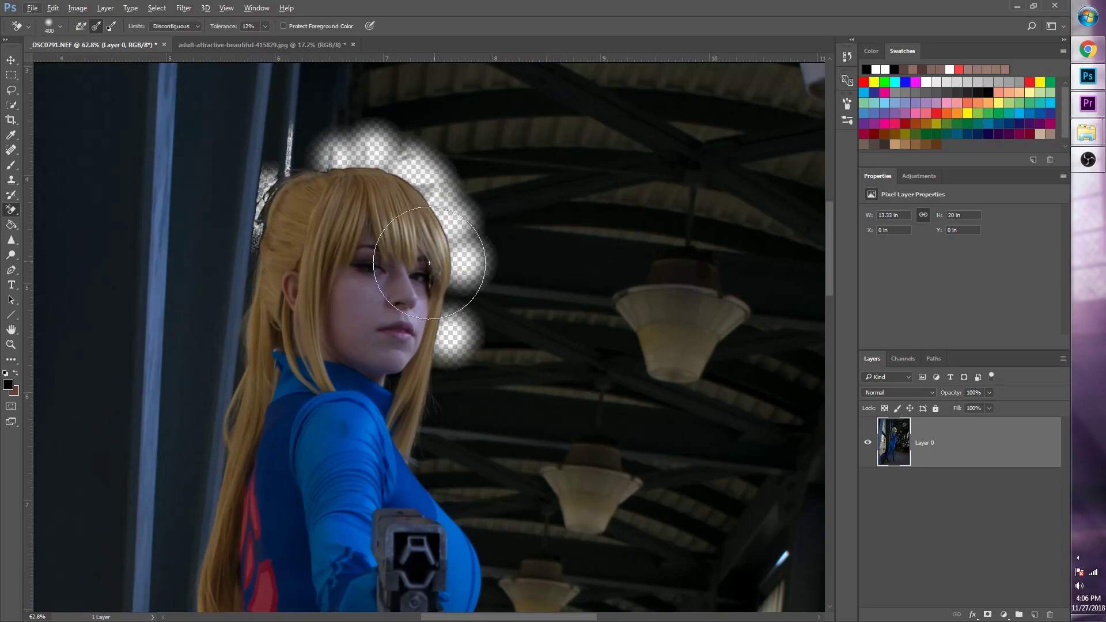
Switch to adult-attractive-beautiful-415829.jpg and erase a first patch of yellow background beside the upper hair at 12% tolerance
{"action": "left_click", "coordinate": [195, 42]}
{"action": "scroll", "coordinate": [613, 202], "scroll_direction": "up", "scroll_amount": 3}
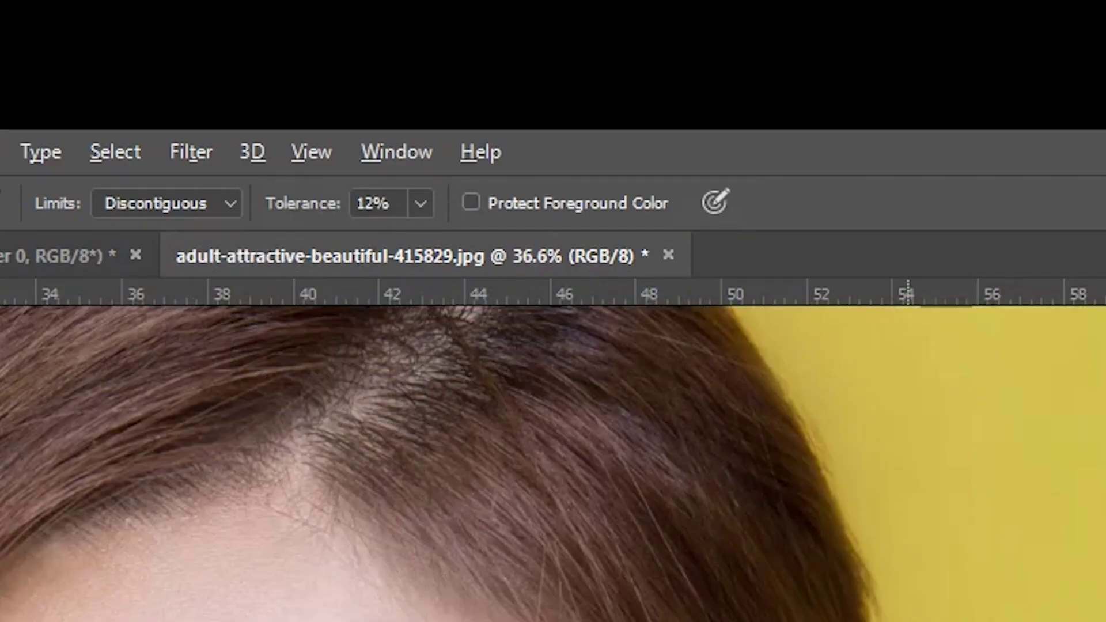
{"action": "scroll", "coordinate": [908, 576], "scroll_direction": "up", "scroll_amount": 2}
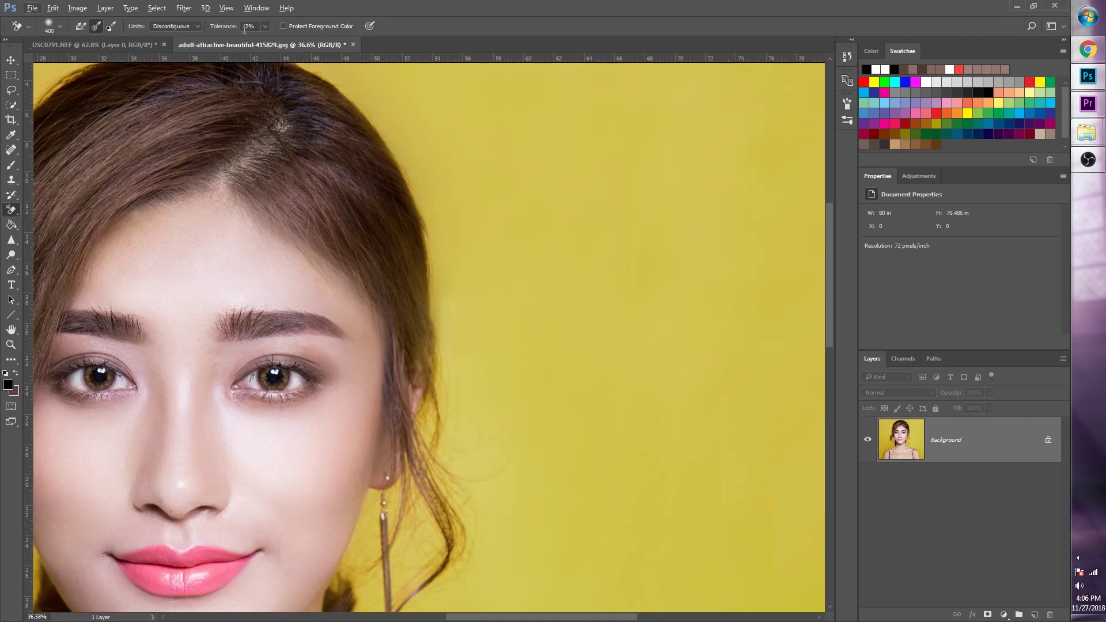
{"action": "left_click", "coordinate": [425, 198]}
{"action": "scroll", "coordinate": [425, 198], "scroll_direction": "up", "scroll_amount": 3}
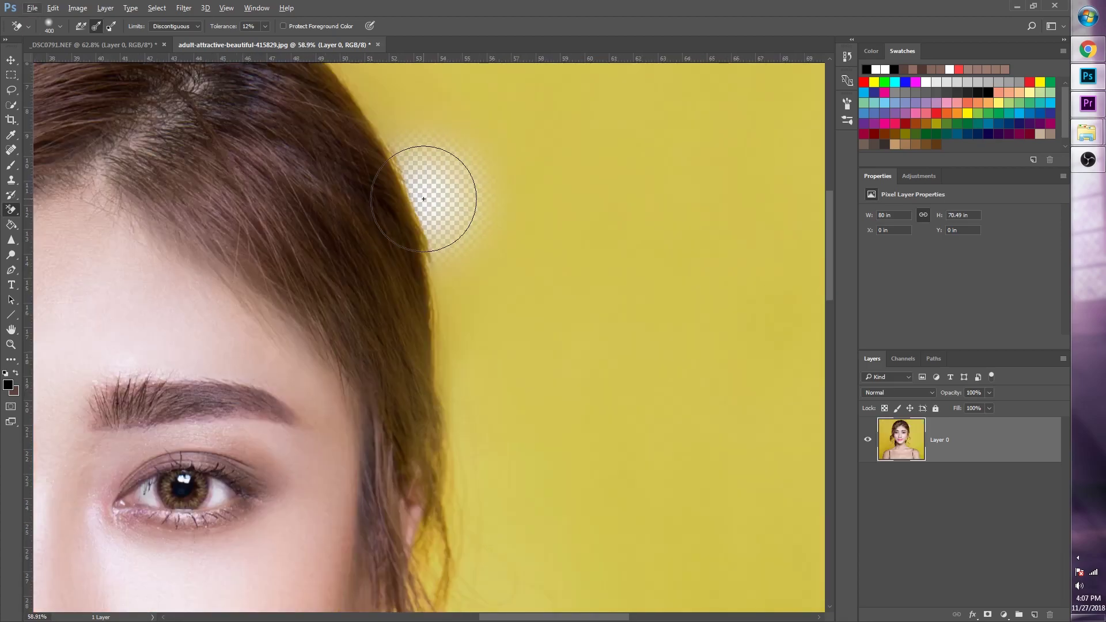
Erase the yellow background along the side of the woman's hair down past the ear
{"action": "mouse_move", "coordinate": [412, 177]}
{"action": "left_mouse_down"}
{"action": "mouse_move", "coordinate": [413, 141]}
{"action": "mouse_move", "coordinate": [396, 116]}
{"action": "mouse_move", "coordinate": [389, 128]}
{"action": "mouse_move", "coordinate": [451, 217]}
{"action": "mouse_move", "coordinate": [435, 221]}
{"action": "mouse_move", "coordinate": [455, 341]}
{"action": "mouse_move", "coordinate": [445, 371]}
{"action": "left_mouse_up"}
{"action": "scroll", "coordinate": [445, 371], "scroll_direction": "down", "scroll_amount": 5}
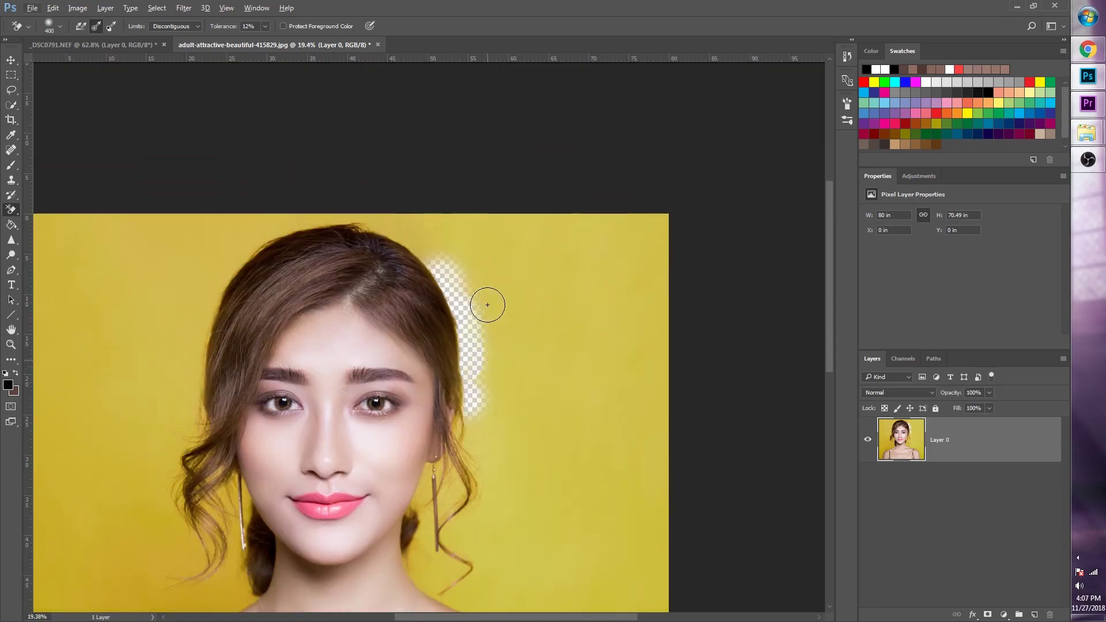
{"action": "scroll", "coordinate": [493, 336], "scroll_direction": "up", "scroll_amount": 4}
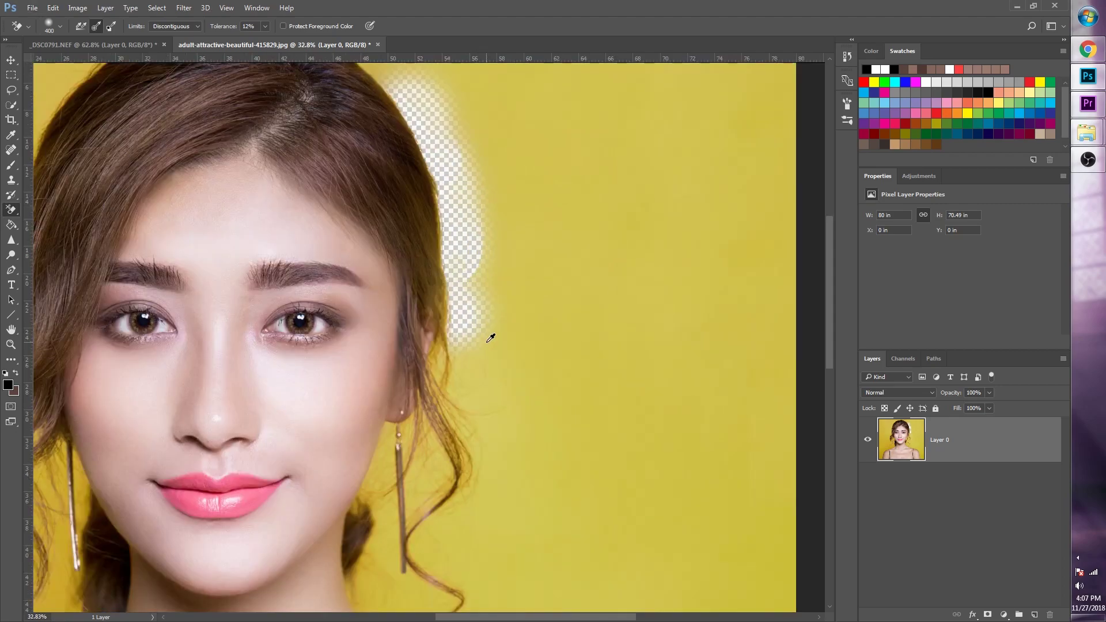
{"action": "mouse_move", "coordinate": [476, 343]}
{"action": "left_mouse_down"}
{"action": "mouse_move", "coordinate": [462, 299]}
{"action": "mouse_move", "coordinate": [476, 309]}
{"action": "mouse_move", "coordinate": [486, 298]}
{"action": "mouse_move", "coordinate": [465, 386]}
{"action": "mouse_move", "coordinate": [441, 367]}
{"action": "mouse_move", "coordinate": [461, 383]}
{"action": "mouse_move", "coordinate": [459, 323]}
{"action": "mouse_move", "coordinate": [494, 324]}
{"action": "mouse_move", "coordinate": [457, 287]}
{"action": "left_mouse_up"}
{"action": "scroll", "coordinate": [493, 323], "scroll_direction": "up", "scroll_amount": 2}
{"action": "scroll", "coordinate": [476, 326], "scroll_direction": "down", "scroll_amount": 2}
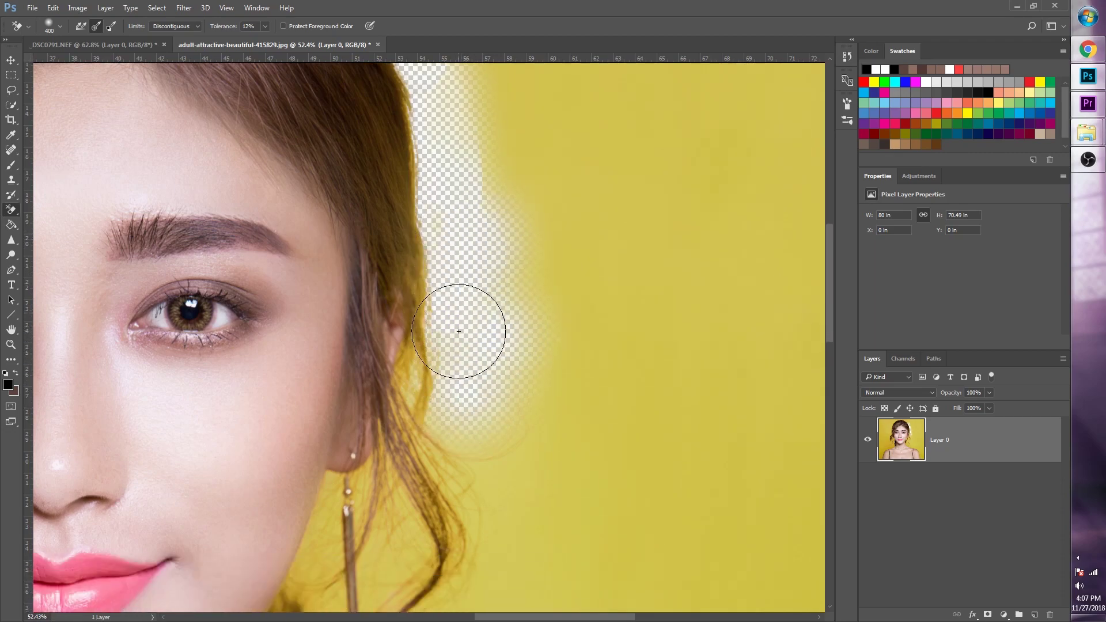
{"action": "scroll", "coordinate": [510, 451], "scroll_direction": "down", "scroll_amount": 1}
{"action": "scroll", "coordinate": [521, 345], "scroll_direction": "down", "scroll_amount": 2}
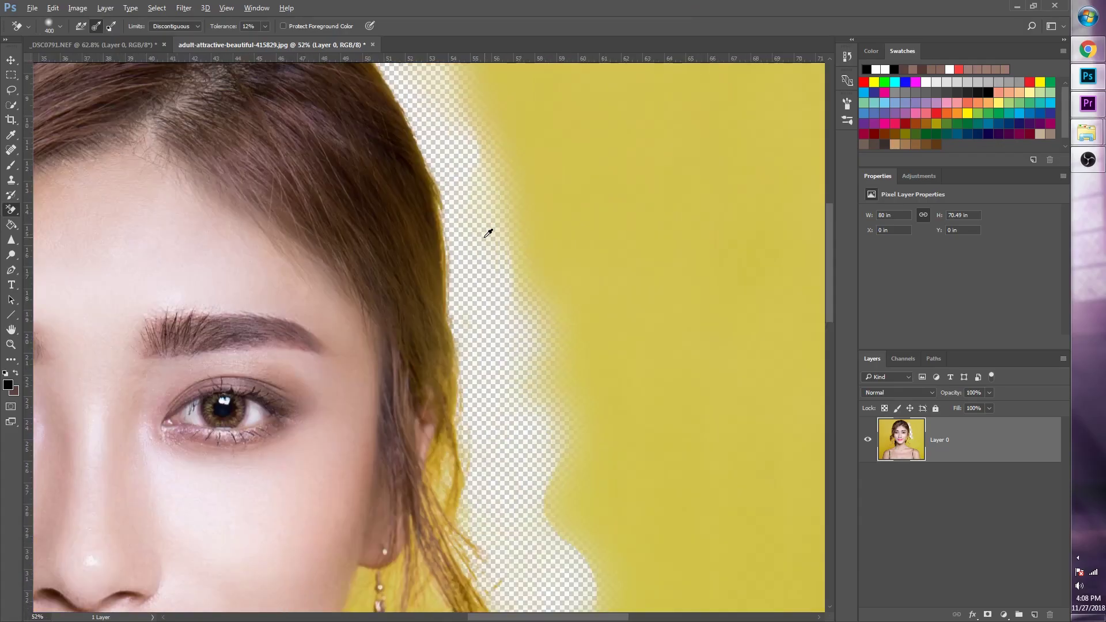
Extend the erased area around the crown of the hair up to the image's upper edge
{"action": "scroll", "coordinate": [472, 231], "scroll_direction": "up", "scroll_amount": 5}
{"action": "mouse_move", "coordinate": [390, 254]}
{"action": "left_mouse_down"}
{"action": "mouse_move", "coordinate": [358, 217]}
{"action": "mouse_move", "coordinate": [308, 183]}
{"action": "mouse_move", "coordinate": [316, 189]}
{"action": "mouse_move", "coordinate": [271, 162]}
{"action": "mouse_move", "coordinate": [300, 181]}
{"action": "mouse_move", "coordinate": [208, 147]}
{"action": "left_mouse_up"}
{"action": "scroll", "coordinate": [425, 313], "scroll_direction": "down", "scroll_amount": 5}
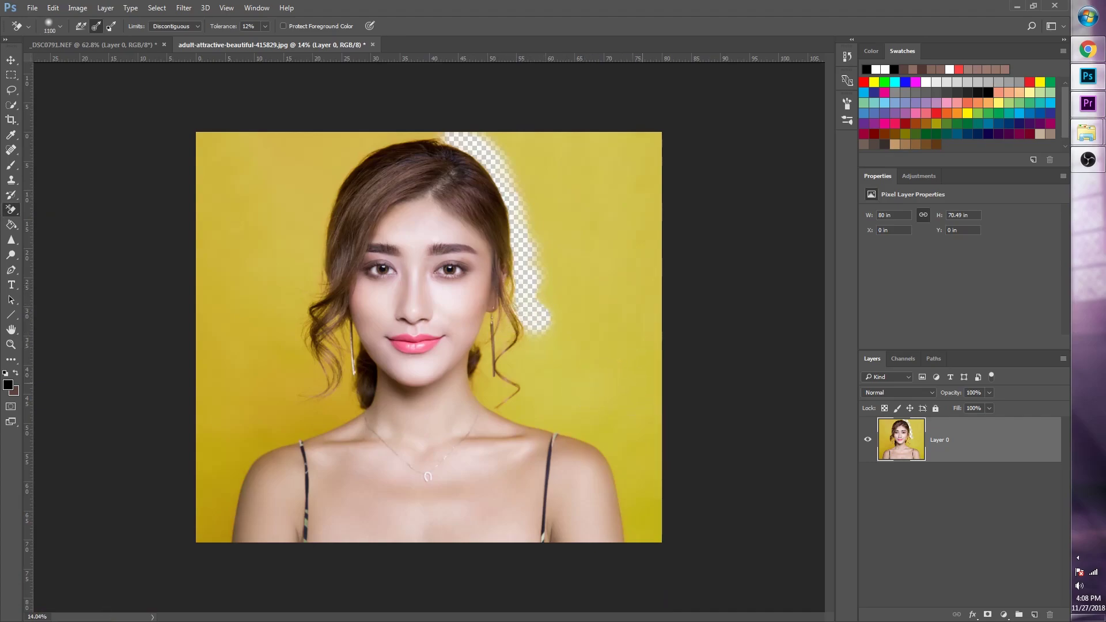
Enlarge the eraser to 1400 px, set the tolerance to 100%, and erase the yellow background along the image's outer edge
{"action": "key", "text": "bracketright"}
{"action": "key", "text": "bracketright"}
{"action": "key", "text": "bracketright"}
{"action": "left_click", "coordinate": [630, 352]}
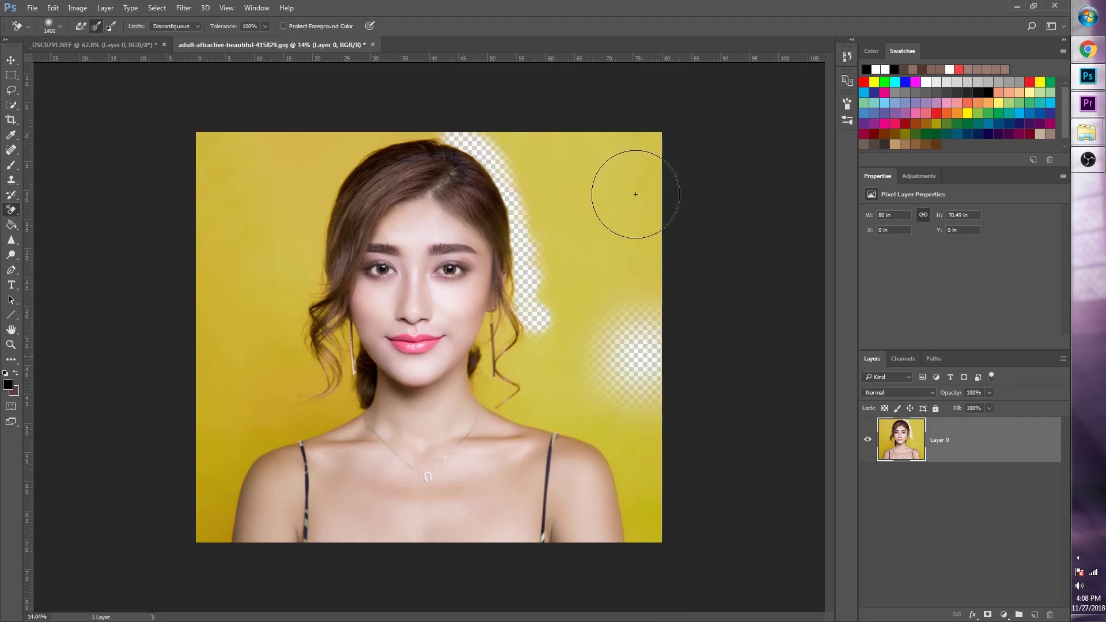
{"action": "left_click_drag", "start_coordinate": [636, 194], "coordinate": [634, 323]}
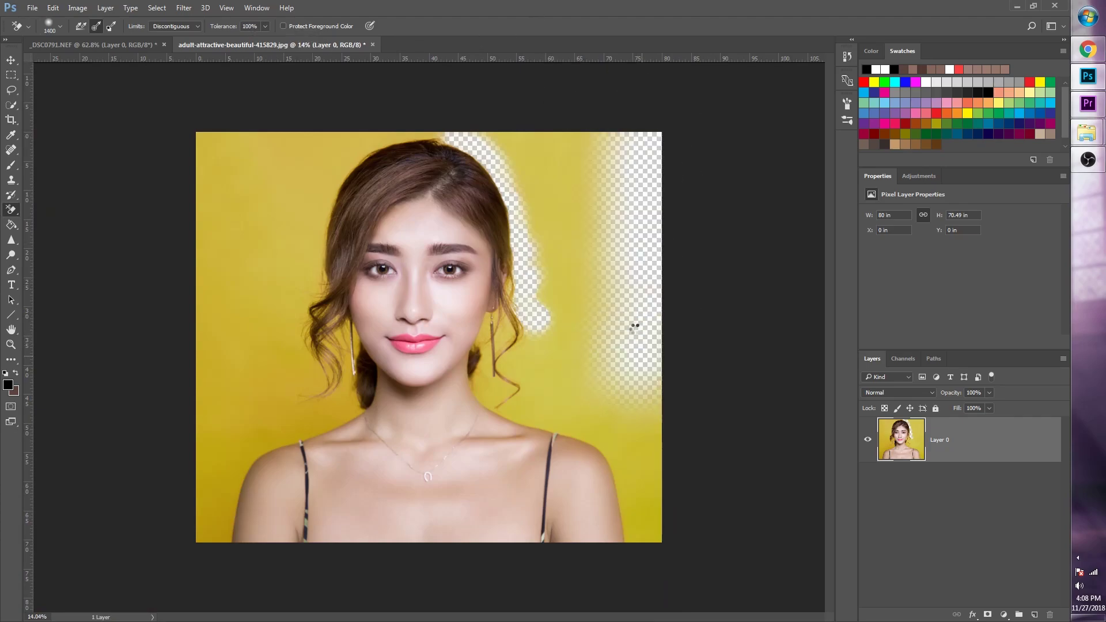
Try erasing the yellow background next to the hair at 100% tolerance, reduce the brush to 1200 px, and undo the strokes
{"action": "left_click", "coordinate": [550, 306]}
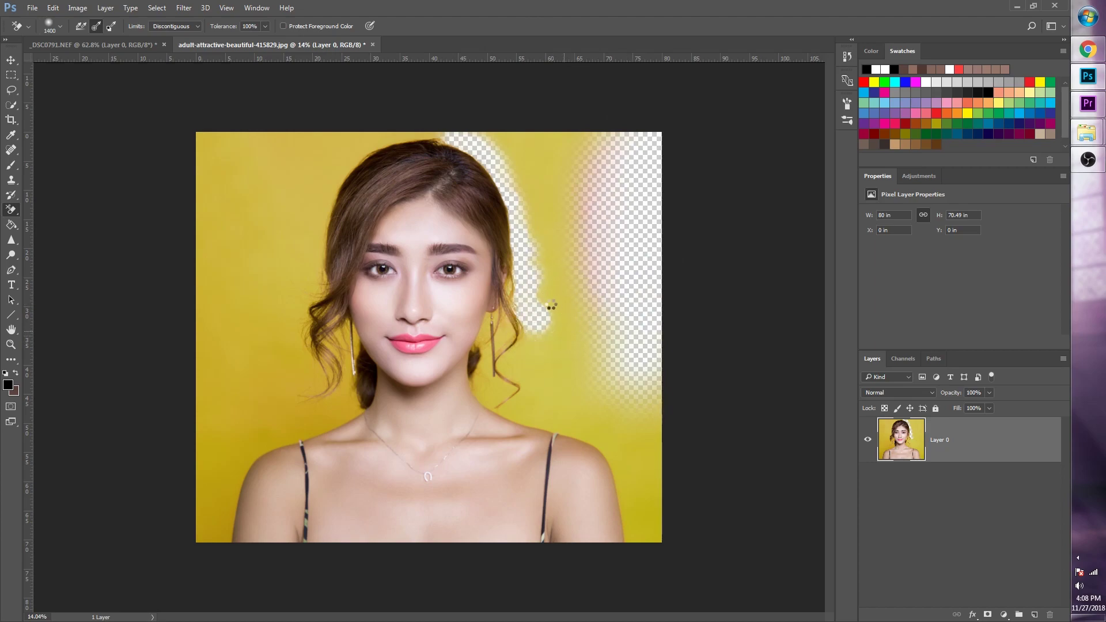
{"action": "mouse_move", "coordinate": [558, 324]}
{"action": "left_mouse_down"}
{"action": "mouse_move", "coordinate": [568, 153]}
{"action": "mouse_move", "coordinate": [560, 234]}
{"action": "mouse_move", "coordinate": [559, 171]}
{"action": "mouse_move", "coordinate": [579, 186]}
{"action": "mouse_move", "coordinate": [618, 343]}
{"action": "mouse_move", "coordinate": [563, 313]}
{"action": "left_mouse_up"}
{"action": "key", "text": "bracketleft"}
{"action": "key", "text": "bracketleft"}
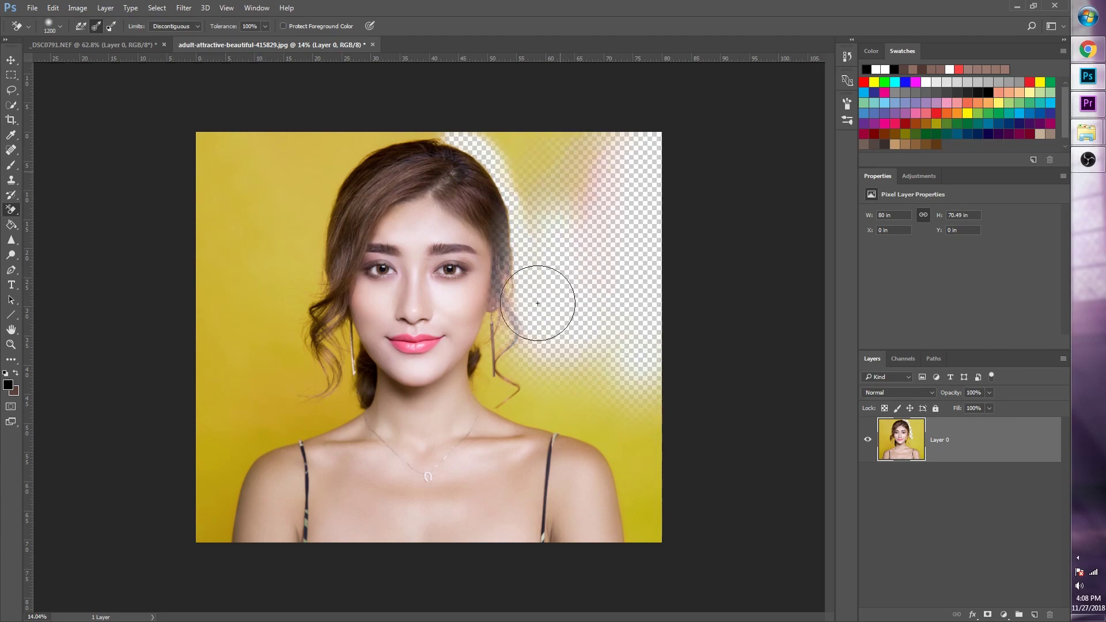
{"action": "key", "text": "ctrl+alt+z"}
{"action": "key", "text": "ctrl+alt+z"}
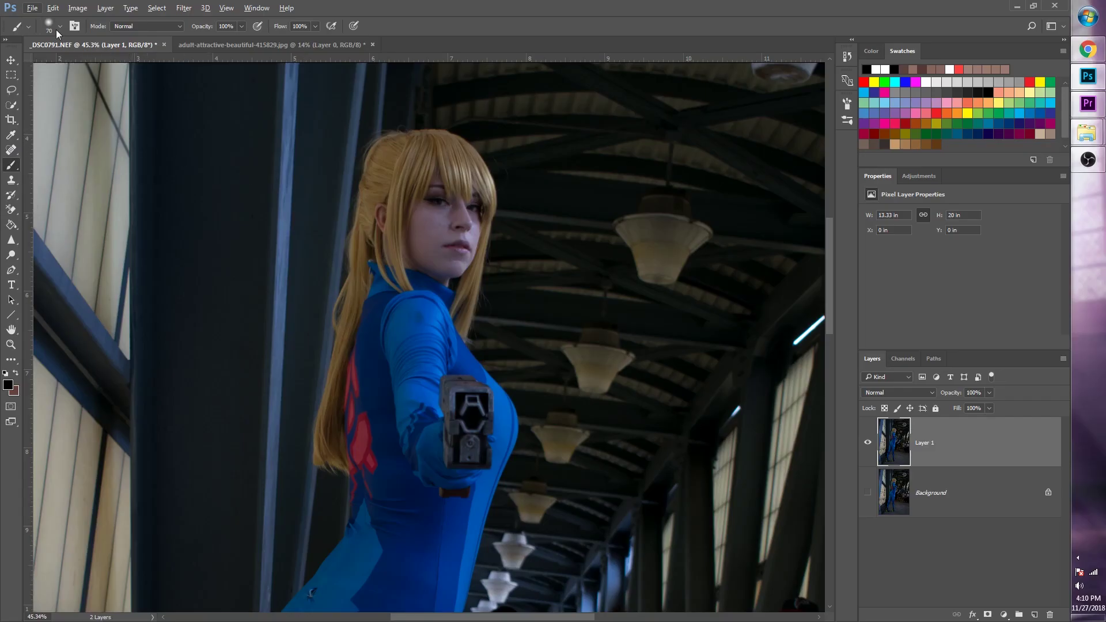
Set the Brush tool's size to 150 px in the cosplayer photo
{"action": "left_click", "coordinate": [56, 31]}
{"action": "left_click", "coordinate": [528, 5]}
{"action": "key", "text": "bracketright"}
{"action": "key", "text": "bracketleft"}
{"action": "key", "text": "bracketright"}
{"action": "key", "text": "bracketright"}
{"action": "key", "text": "bracketright"}
{"action": "key", "text": "bracketleft"}
{"action": "key", "text": "bracketleft"}
{"action": "key", "text": "bracketleft"}
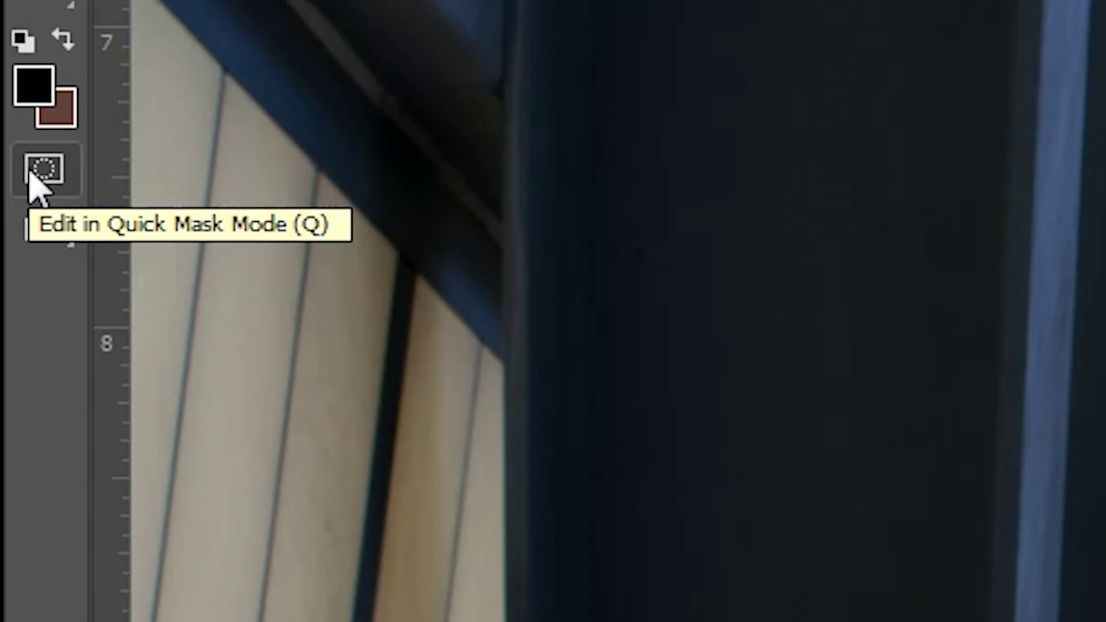
Enter Quick Mask mode and paint over the cosplayer's face, fringe, neck and collar
{"action": "left_click", "coordinate": [32, 173]}
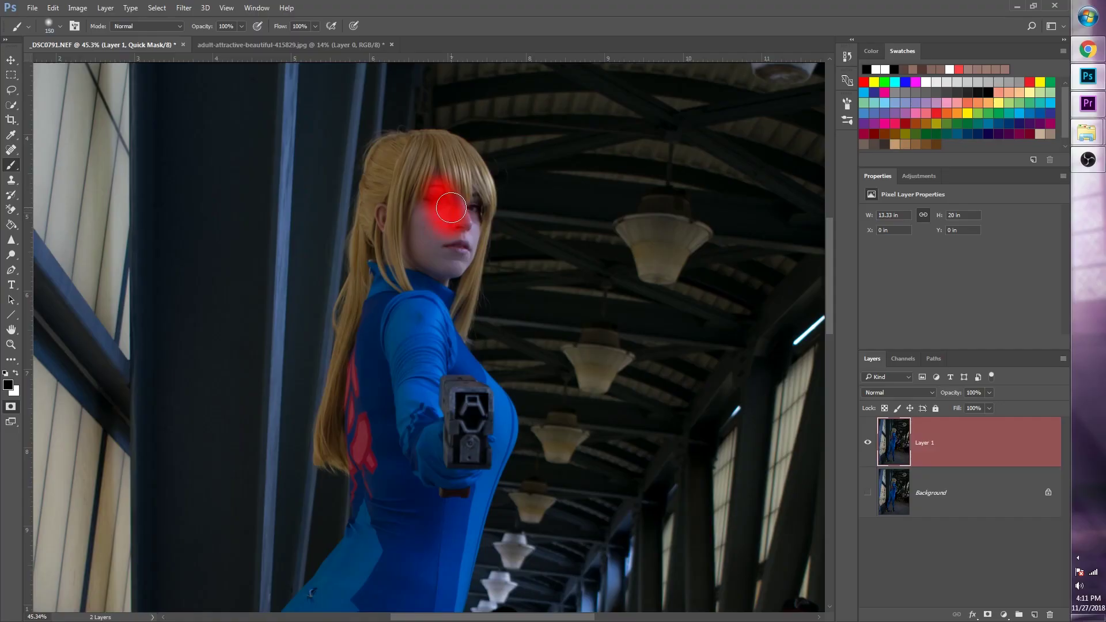
{"action": "scroll", "coordinate": [451, 208], "scroll_direction": "up", "scroll_amount": 3}
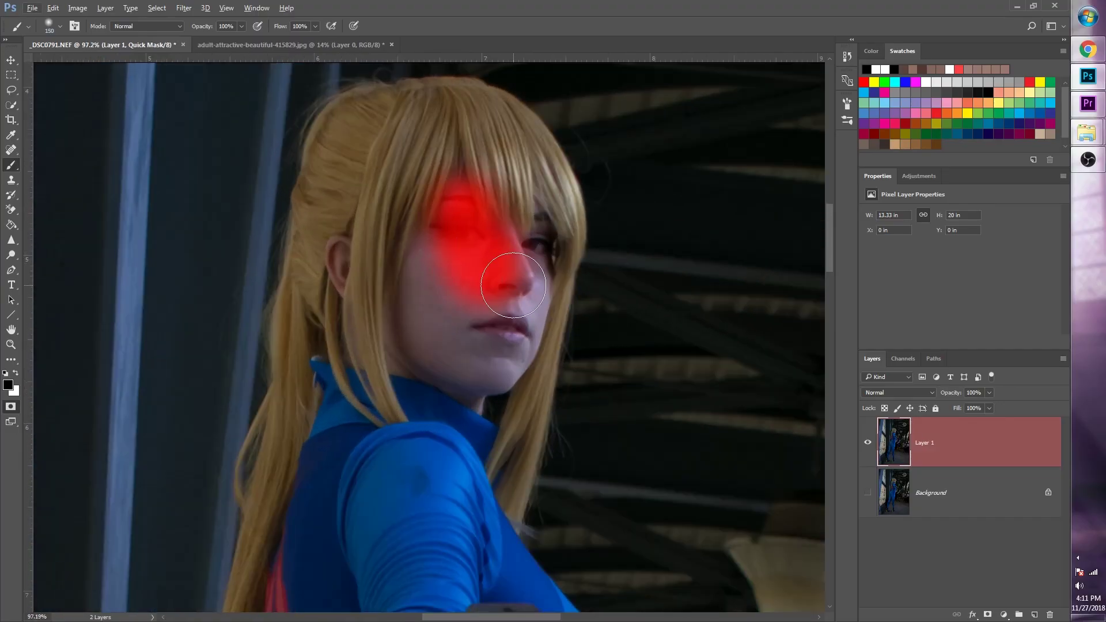
{"action": "mouse_move", "coordinate": [513, 285]}
{"action": "left_mouse_down"}
{"action": "mouse_move", "coordinate": [464, 318]}
{"action": "mouse_move", "coordinate": [412, 221]}
{"action": "mouse_move", "coordinate": [426, 300]}
{"action": "mouse_move", "coordinate": [474, 367]}
{"action": "mouse_move", "coordinate": [413, 297]}
{"action": "mouse_move", "coordinate": [431, 324]}
{"action": "mouse_move", "coordinate": [476, 345]}
{"action": "mouse_move", "coordinate": [507, 337]}
{"action": "left_mouse_up"}
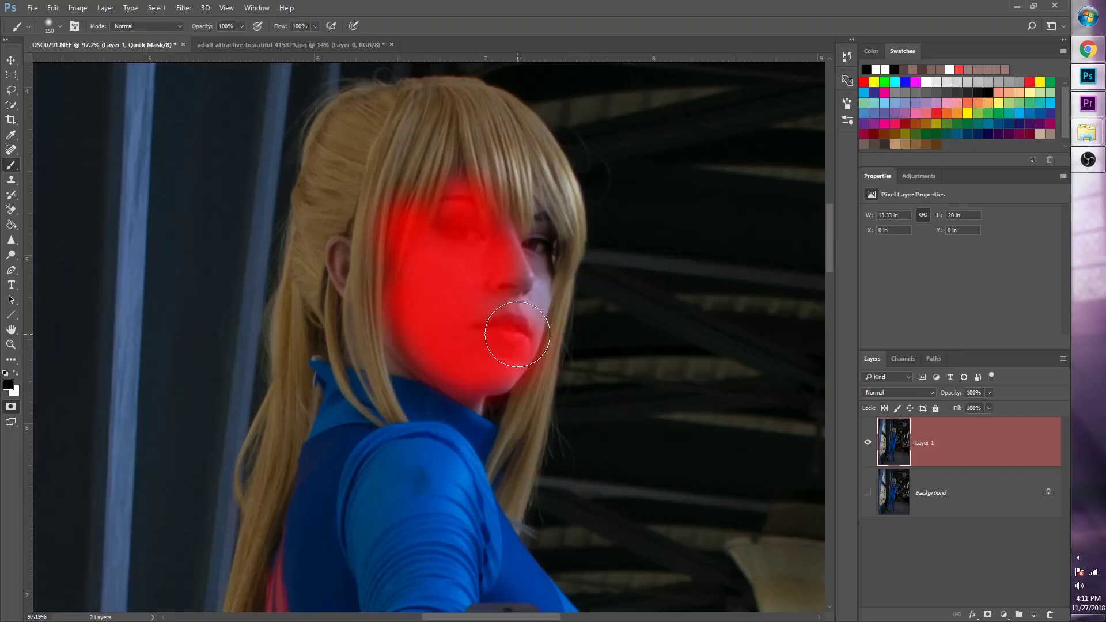
{"action": "mouse_move", "coordinate": [506, 333]}
{"action": "left_mouse_down"}
{"action": "mouse_move", "coordinate": [516, 201]}
{"action": "mouse_move", "coordinate": [501, 255]}
{"action": "mouse_move", "coordinate": [494, 193]}
{"action": "mouse_move", "coordinate": [445, 225]}
{"action": "mouse_move", "coordinate": [421, 170]}
{"action": "mouse_move", "coordinate": [418, 241]}
{"action": "mouse_move", "coordinate": [411, 188]}
{"action": "mouse_move", "coordinate": [375, 316]}
{"action": "mouse_move", "coordinate": [377, 368]}
{"action": "mouse_move", "coordinate": [385, 389]}
{"action": "mouse_move", "coordinate": [385, 343]}
{"action": "mouse_move", "coordinate": [402, 415]}
{"action": "mouse_move", "coordinate": [449, 455]}
{"action": "mouse_move", "coordinate": [440, 407]}
{"action": "left_mouse_up"}
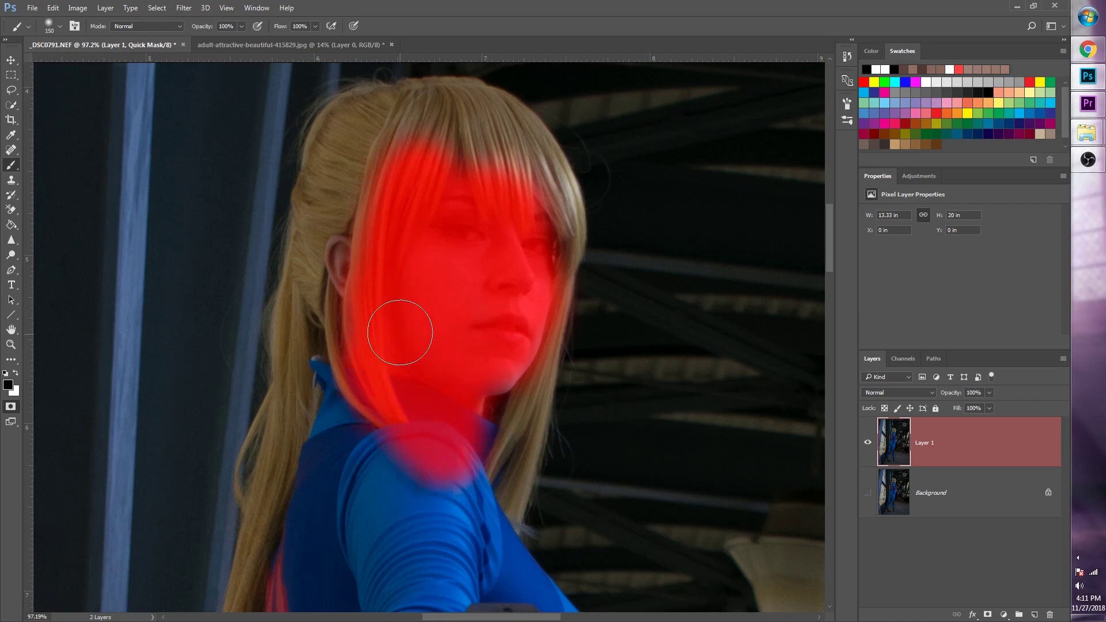
Shrink the brush to 70 px and paint the mask over the front hair strand below the chin
{"action": "scroll", "coordinate": [417, 455], "scroll_direction": "down", "scroll_amount": 3}
{"action": "key", "text": "bracketleft"}
{"action": "key", "text": "bracketleft"}
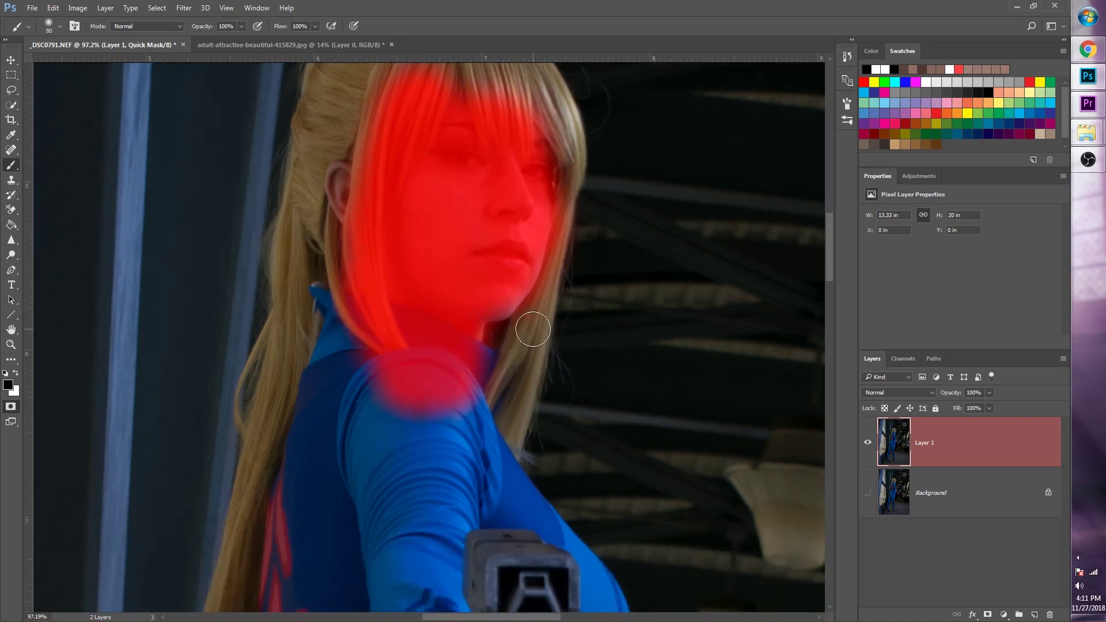
{"action": "left_click_drag", "start_coordinate": [531, 331], "coordinate": [486, 406]}
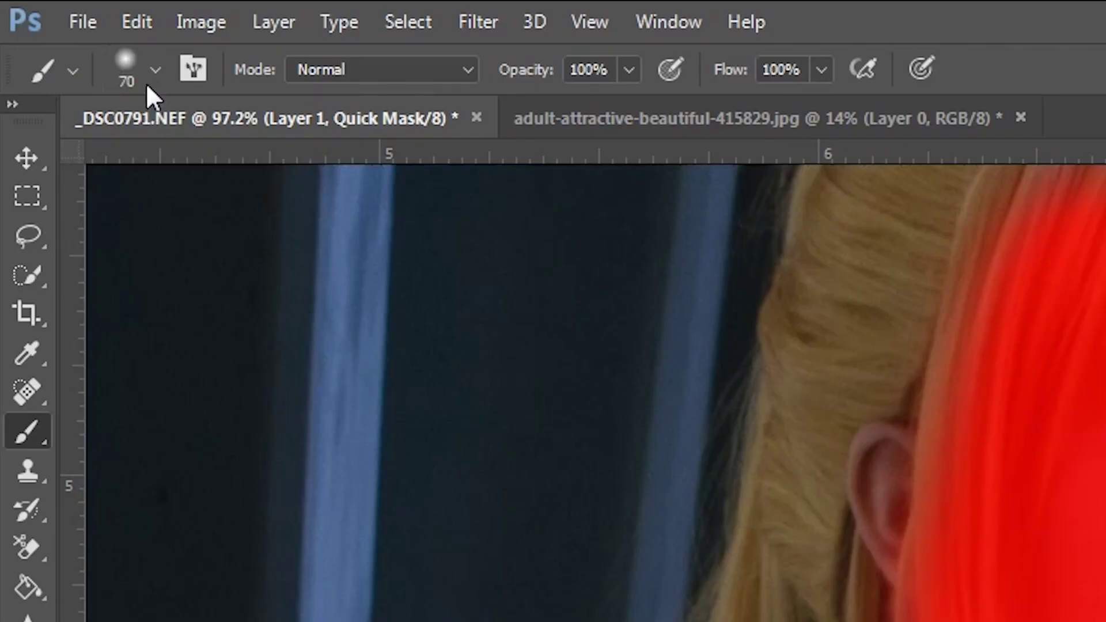
Check the brush size and hardness settings and paint the mask over the rest of the hair, torso, hips and legs
{"action": "left_click", "coordinate": [60, 26]}
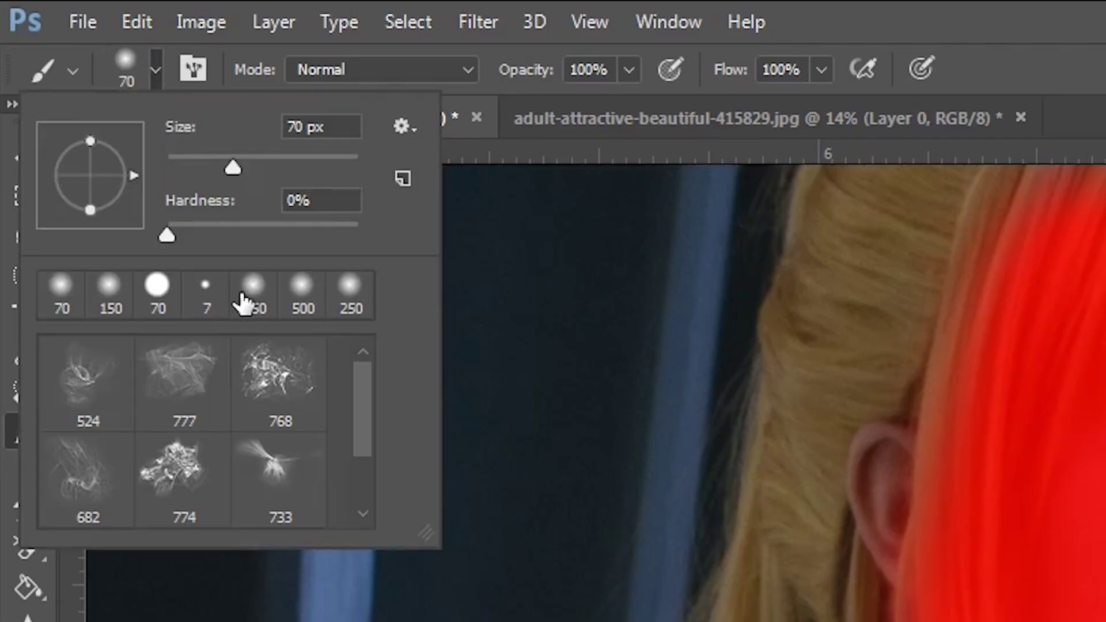
{"action": "key", "text": "Return"}
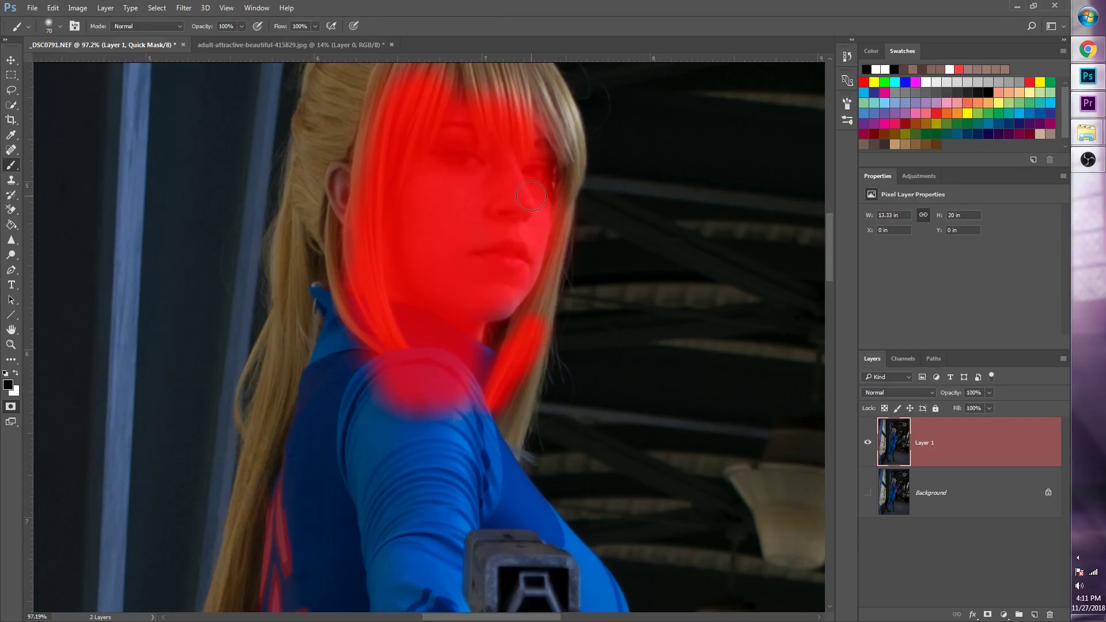
{"action": "mouse_move", "coordinate": [531, 197]}
{"action": "left_mouse_down"}
{"action": "mouse_move", "coordinate": [360, 455]}
{"action": "mouse_move", "coordinate": [335, 196]}
{"action": "mouse_move", "coordinate": [507, 533]}
{"action": "mouse_move", "coordinate": [371, 463]}
{"action": "mouse_move", "coordinate": [296, 446]}
{"action": "mouse_move", "coordinate": [252, 266]}
{"action": "mouse_move", "coordinate": [258, 219]}
{"action": "mouse_move", "coordinate": [434, 258]}
{"action": "mouse_move", "coordinate": [310, 365]}
{"action": "mouse_move", "coordinate": [466, 265]}
{"action": "mouse_move", "coordinate": [309, 466]}
{"action": "mouse_move", "coordinate": [326, 301]}
{"action": "mouse_move", "coordinate": [377, 258]}
{"action": "mouse_move", "coordinate": [279, 433]}
{"action": "mouse_move", "coordinate": [354, 354]}
{"action": "mouse_move", "coordinate": [460, 287]}
{"action": "mouse_move", "coordinate": [450, 299]}
{"action": "mouse_move", "coordinate": [343, 296]}
{"action": "mouse_move", "coordinate": [357, 462]}
{"action": "mouse_move", "coordinate": [335, 340]}
{"action": "mouse_move", "coordinate": [343, 301]}
{"action": "mouse_move", "coordinate": [470, 410]}
{"action": "mouse_move", "coordinate": [400, 338]}
{"action": "mouse_move", "coordinate": [328, 391]}
{"action": "mouse_move", "coordinate": [346, 377]}
{"action": "mouse_move", "coordinate": [392, 447]}
{"action": "mouse_move", "coordinate": [492, 411]}
{"action": "mouse_move", "coordinate": [512, 288]}
{"action": "mouse_move", "coordinate": [634, 375]}
{"action": "mouse_move", "coordinate": [681, 264]}
{"action": "mouse_move", "coordinate": [427, 488]}
{"action": "mouse_move", "coordinate": [511, 392]}
{"action": "mouse_move", "coordinate": [608, 193]}
{"action": "mouse_move", "coordinate": [619, 247]}
{"action": "left_mouse_up"}
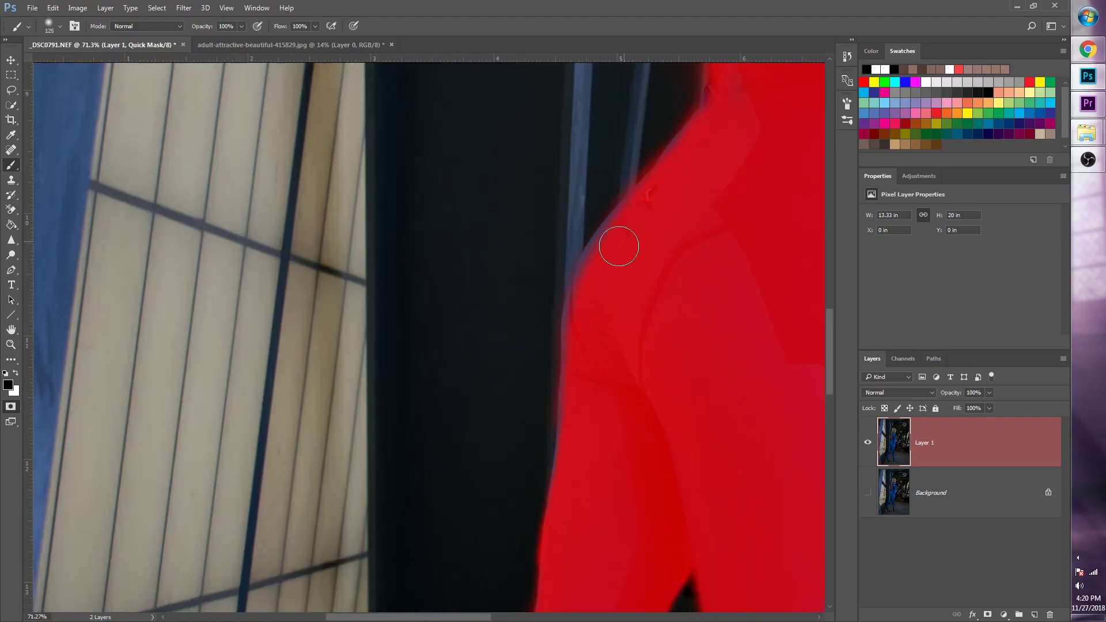
{"action": "scroll", "coordinate": [619, 246], "scroll_direction": "up", "scroll_amount": 3}
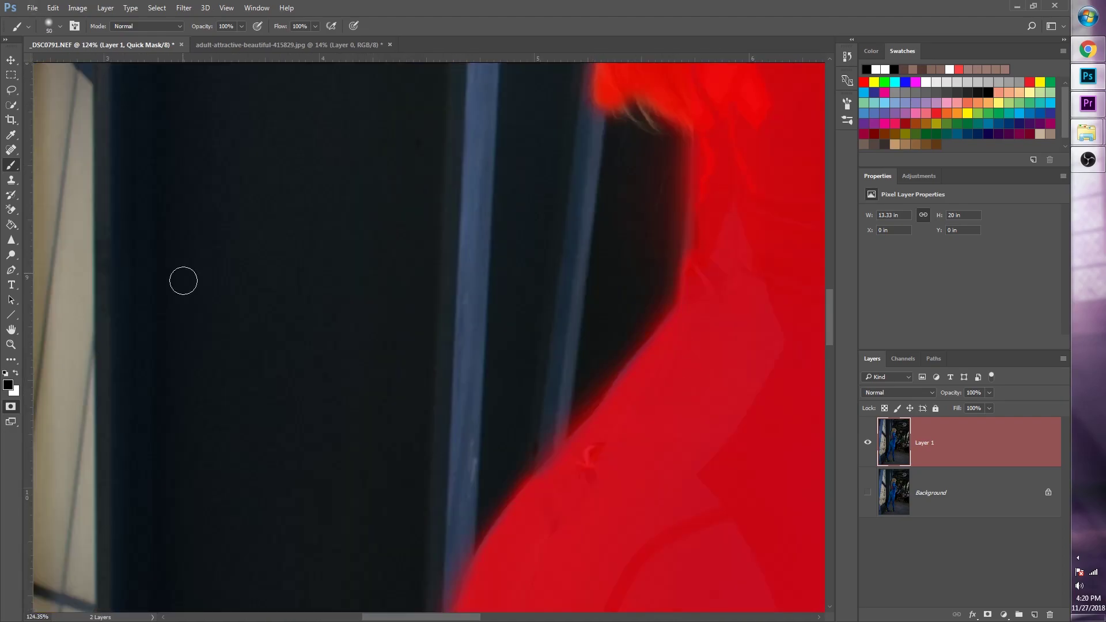
Erase the excess Quick Mask paint in the gap between the hair tips and the cosplayer's lower back
{"action": "key", "text": "e"}
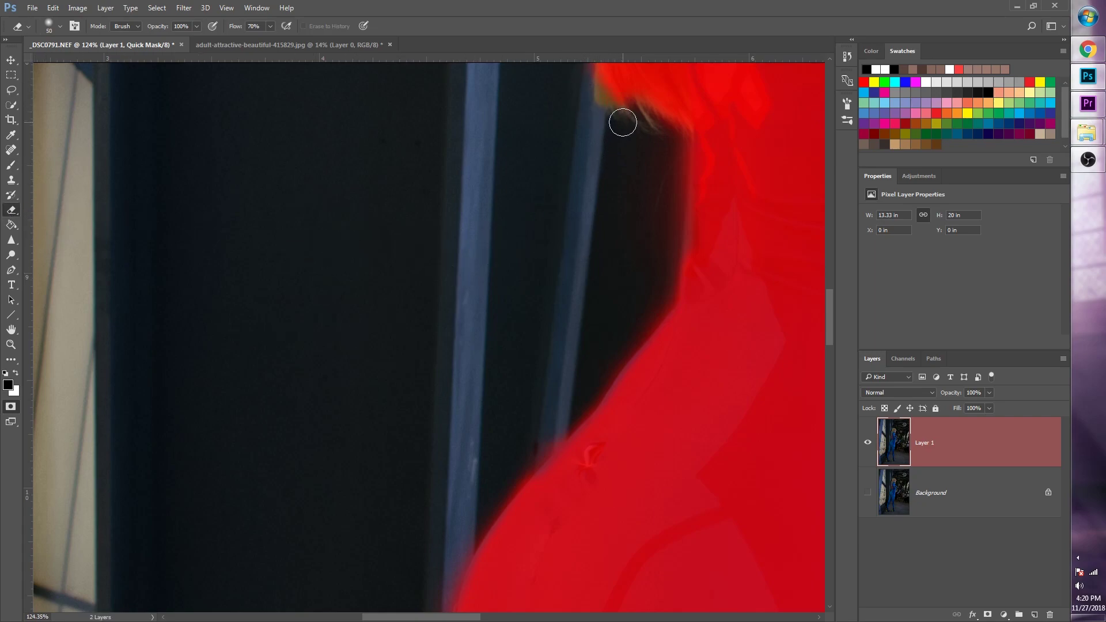
{"action": "scroll", "coordinate": [579, 100], "scroll_direction": "up", "scroll_amount": 3}
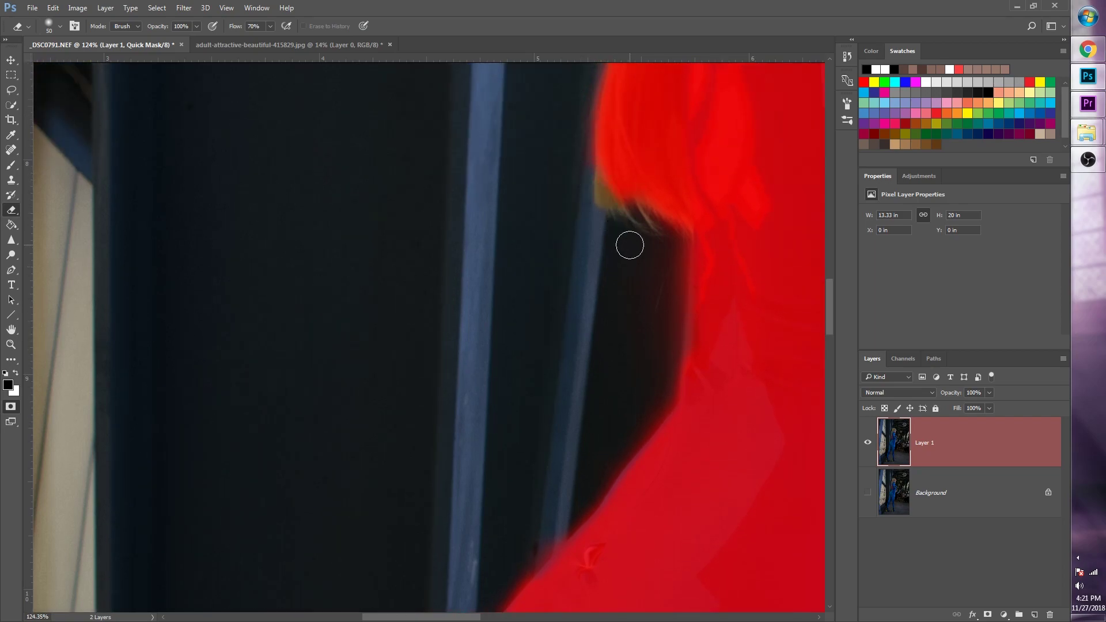
{"action": "left_click_drag", "start_coordinate": [673, 278], "coordinate": [678, 343]}
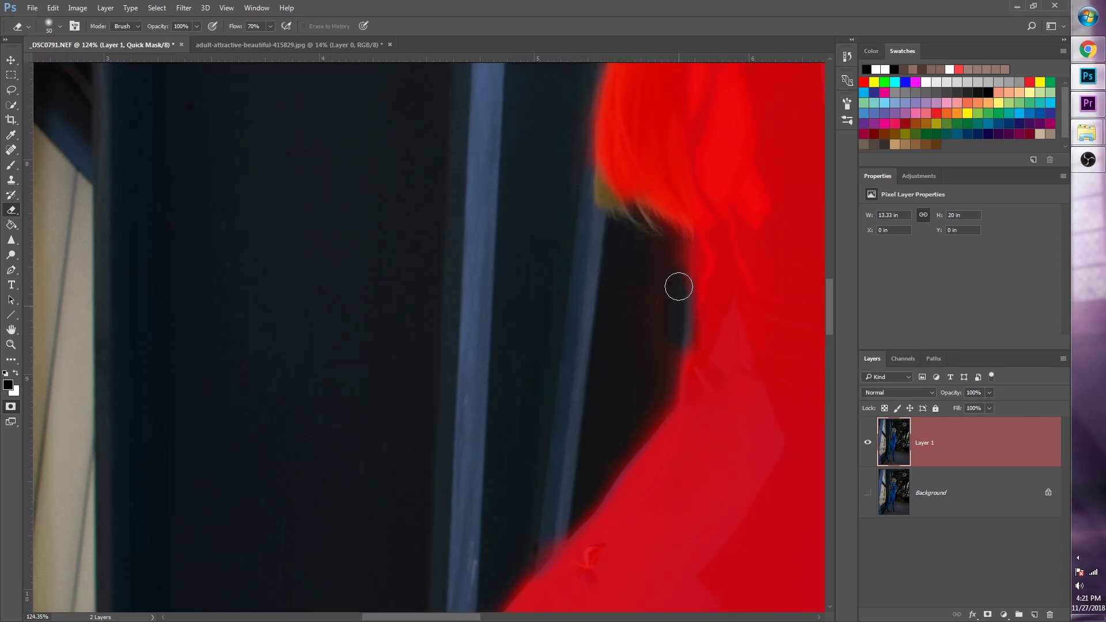
{"action": "left_click_drag", "start_coordinate": [677, 249], "coordinate": [682, 388]}
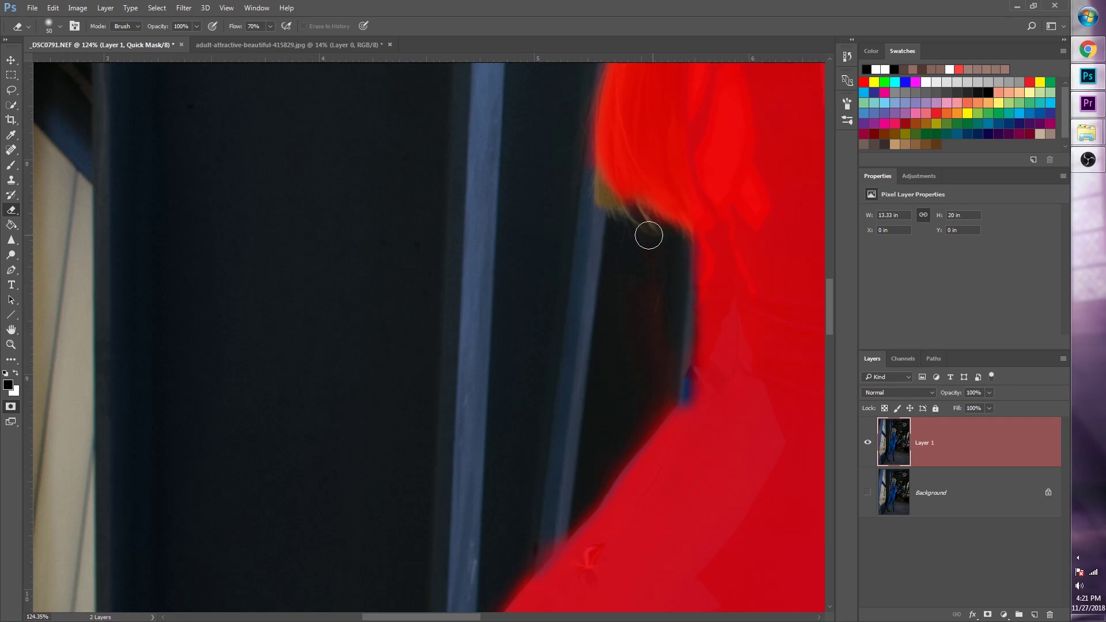
Switch back to the Brush tool and leave Quick Mask mode to turn the painted mask into a selection
{"action": "key", "text": "b"}
{"action": "scroll", "coordinate": [280, 195], "scroll_direction": "down", "scroll_amount": 8}
{"action": "scroll", "coordinate": [280, 196], "scroll_direction": "up", "scroll_amount": 2}
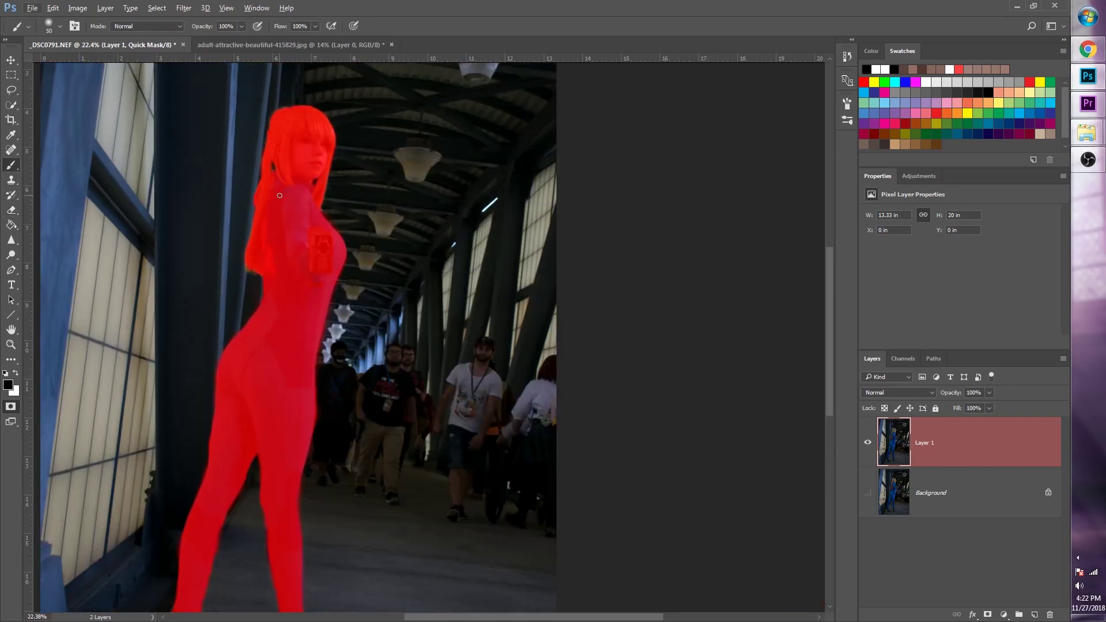
{"action": "scroll", "coordinate": [337, 277], "scroll_direction": "down", "scroll_amount": 4}
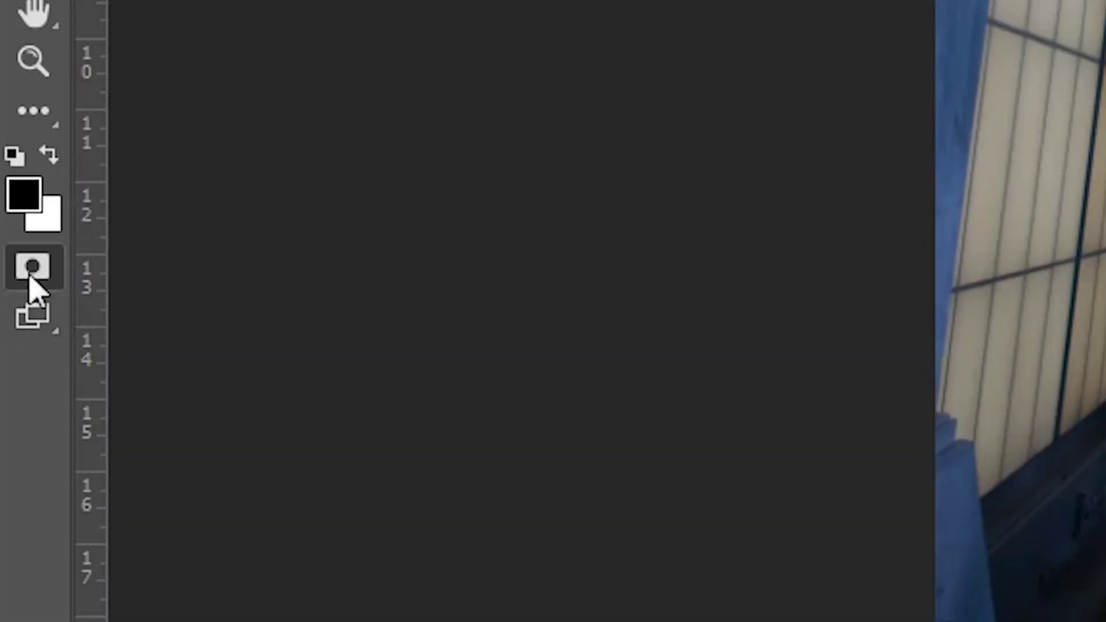
{"action": "left_click", "coordinate": [30, 277]}
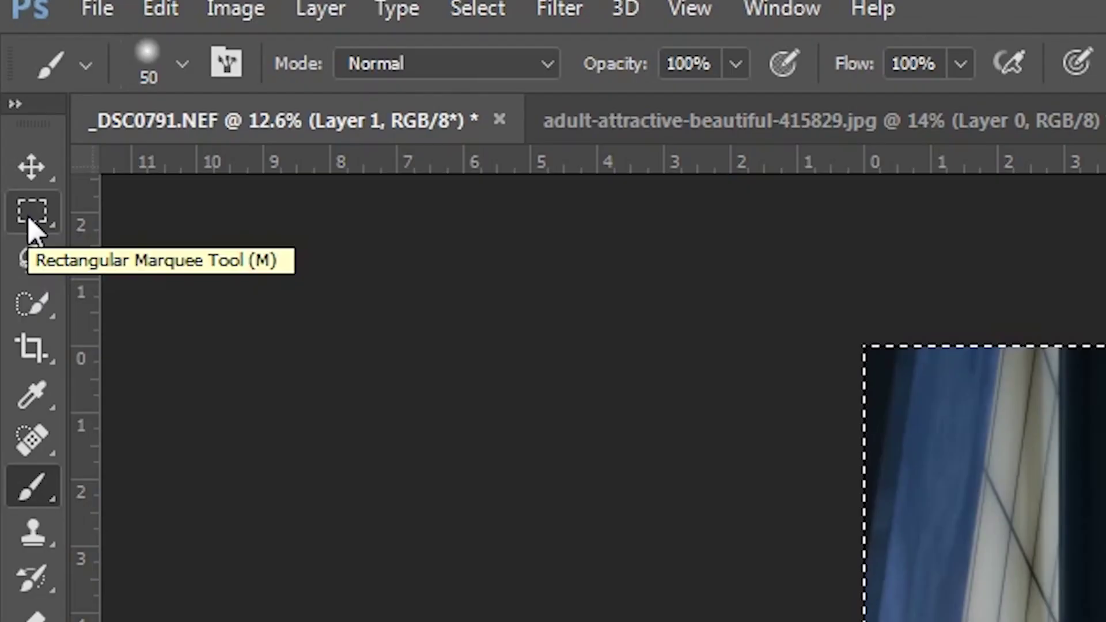
Invert the selection so it covers the cosplayer, and add it to Layer 1 as a layer mask
{"action": "left_click", "coordinate": [29, 220]}
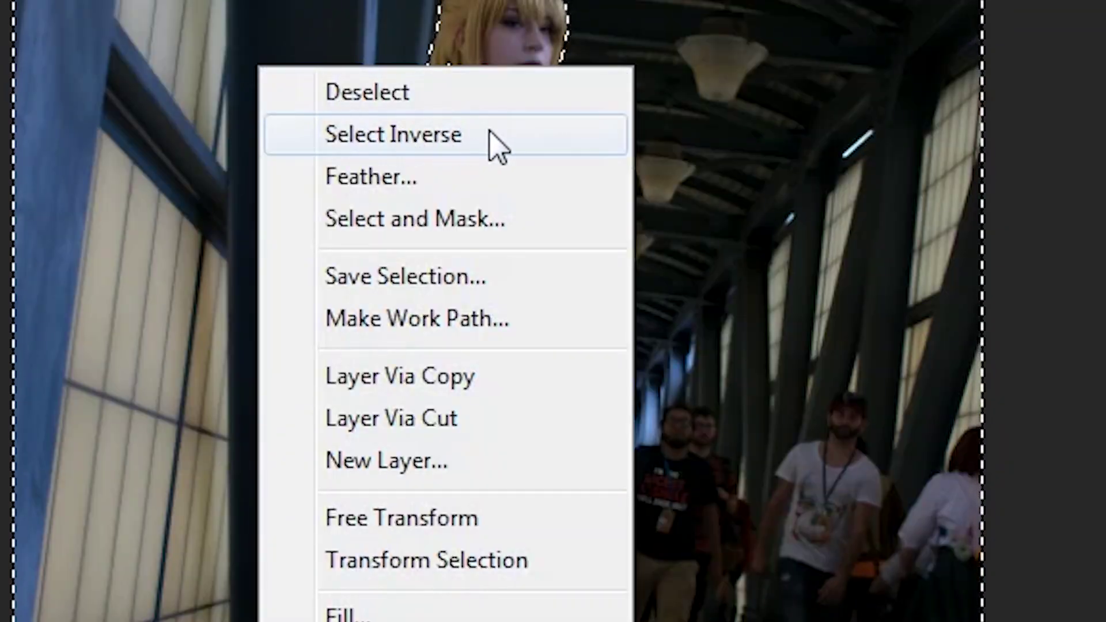
{"action": "left_click", "coordinate": [520, 154]}
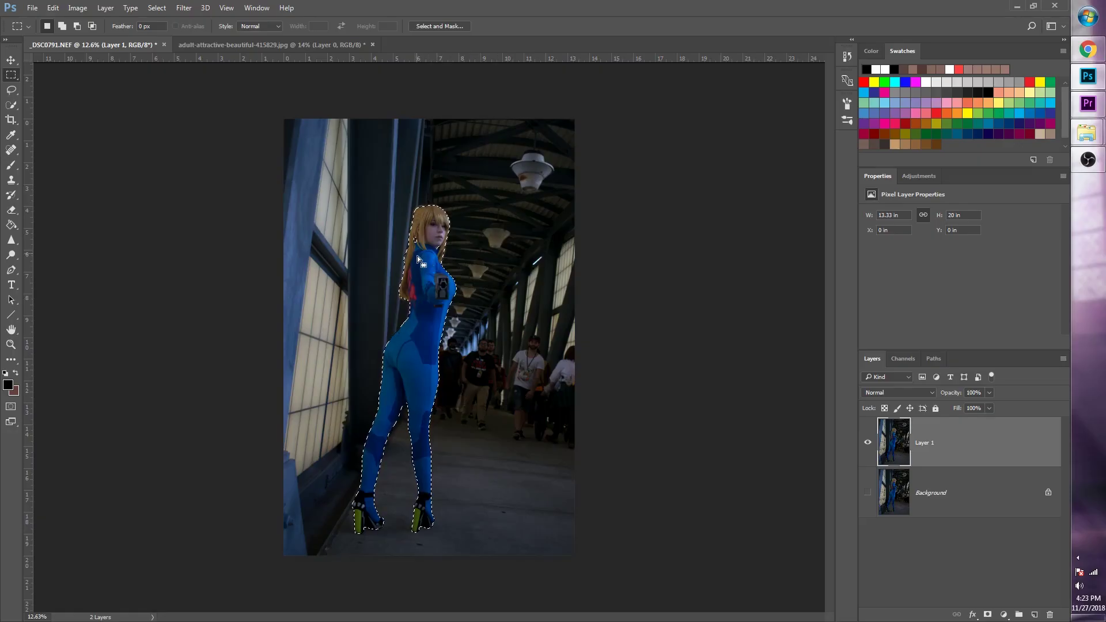
{"action": "scroll", "coordinate": [434, 242], "scroll_direction": "up", "scroll_amount": 5}
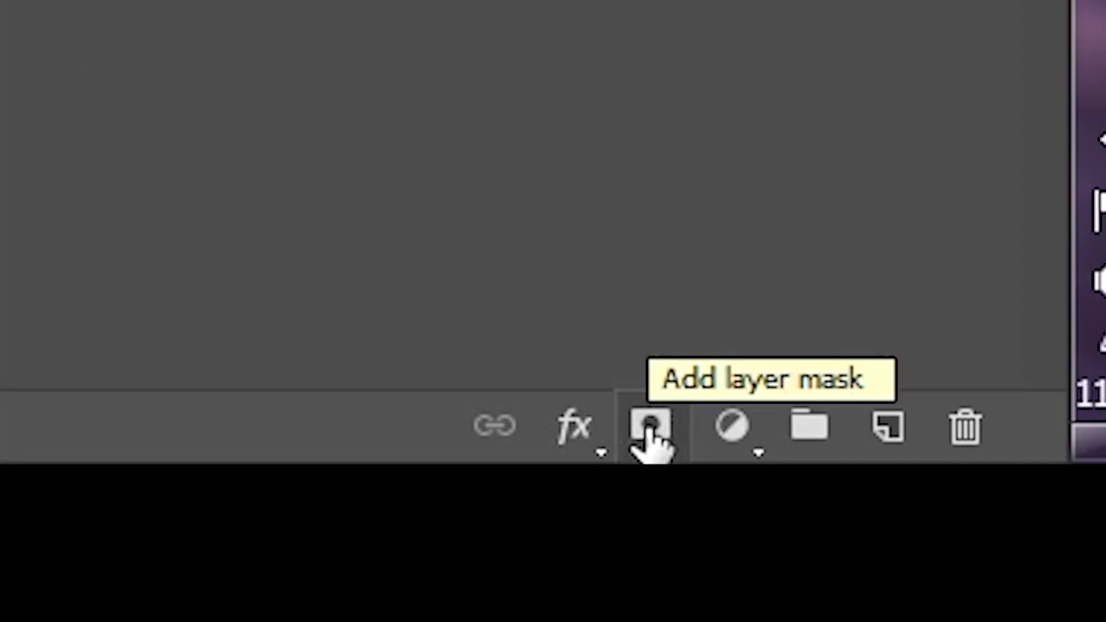
{"action": "left_click", "coordinate": [650, 428]}
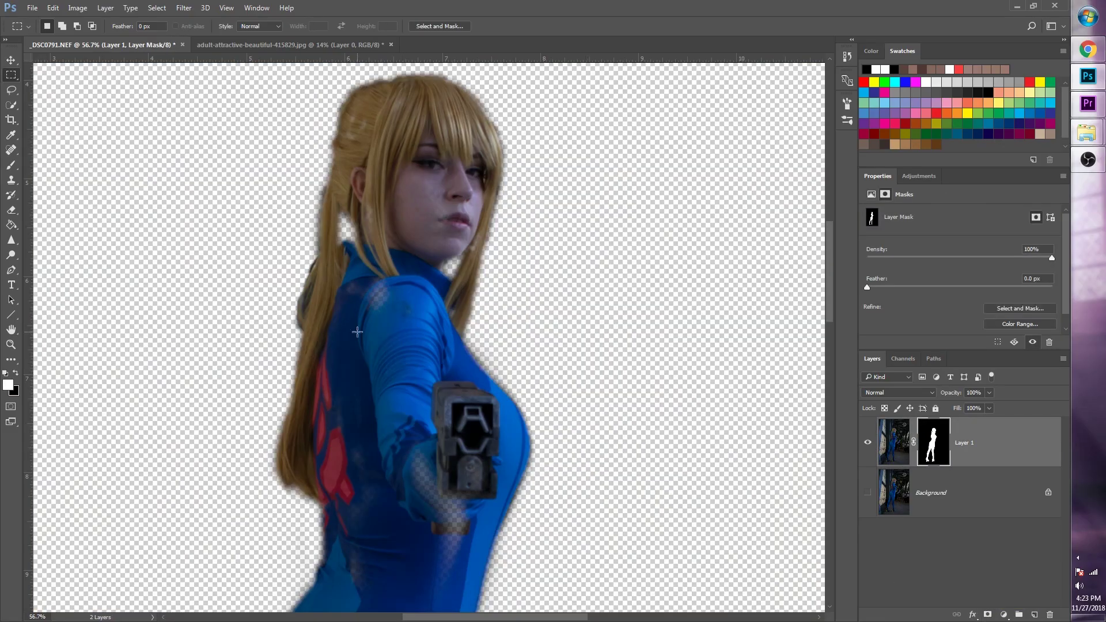
Examine the masked cosplayer's hair, face, arm, torso and legs for rough edges and semi-transparent patches
{"action": "scroll", "coordinate": [372, 277], "scroll_direction": "down", "scroll_amount": 5}
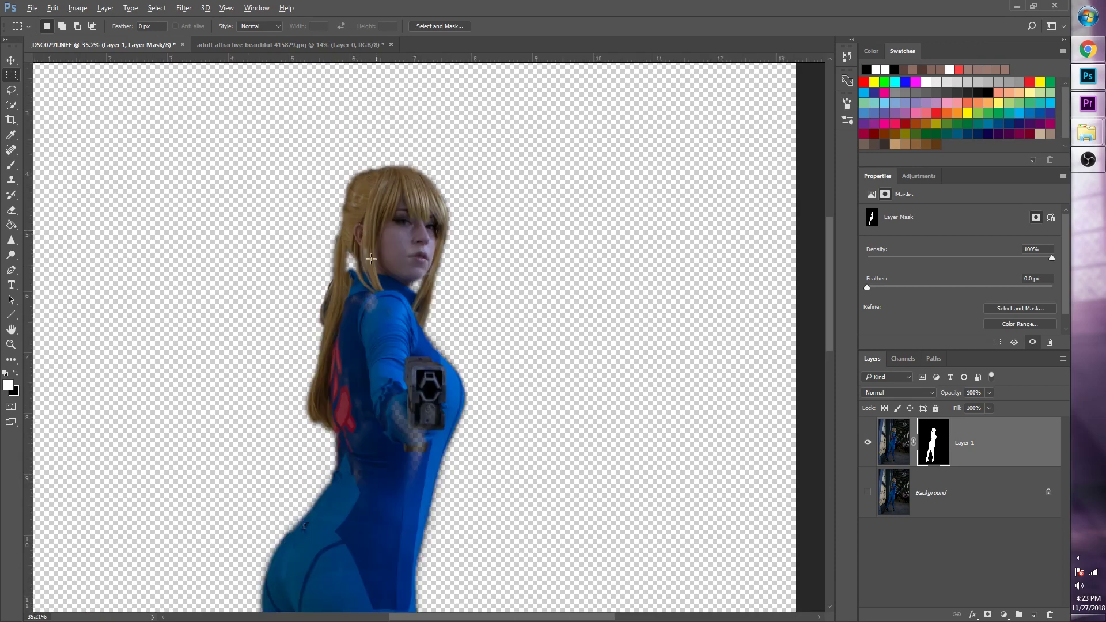
{"action": "scroll", "coordinate": [386, 280], "scroll_direction": "up", "scroll_amount": 5}
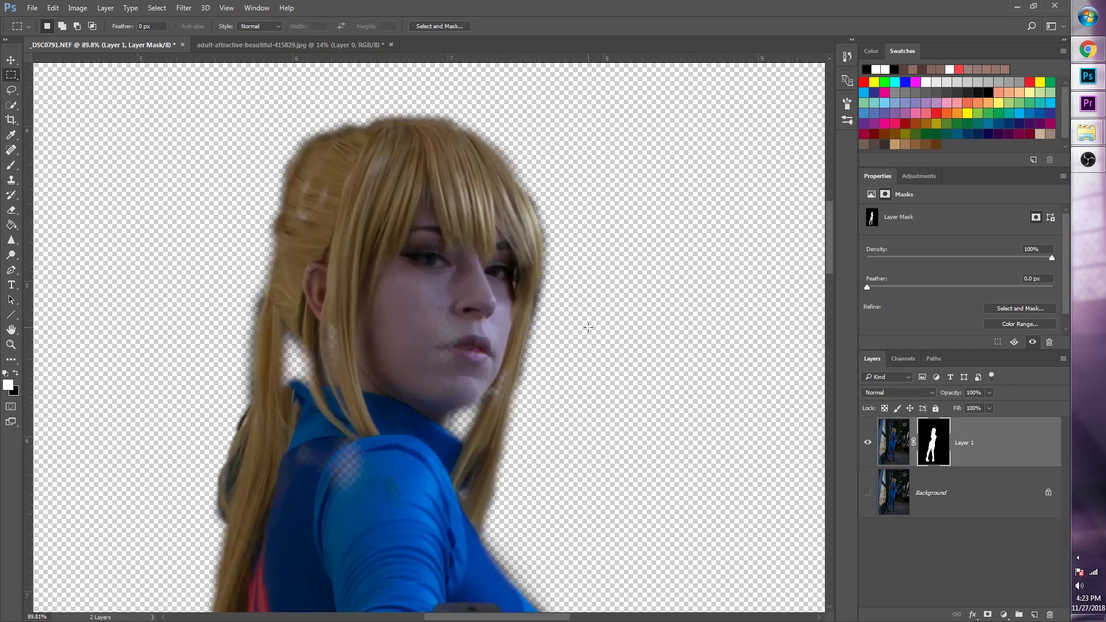
{"action": "scroll", "coordinate": [427, 350], "scroll_direction": "down", "scroll_amount": 4}
{"action": "scroll", "coordinate": [414, 370], "scroll_direction": "up", "scroll_amount": 3}
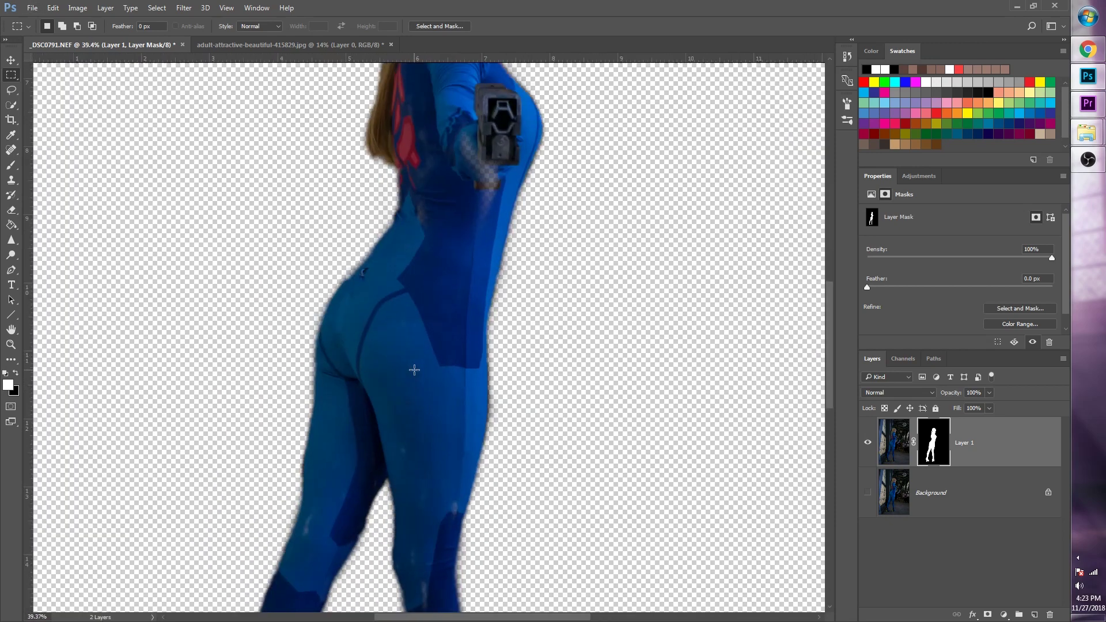
{"action": "scroll", "coordinate": [472, 444], "scroll_direction": "down", "scroll_amount": 4}
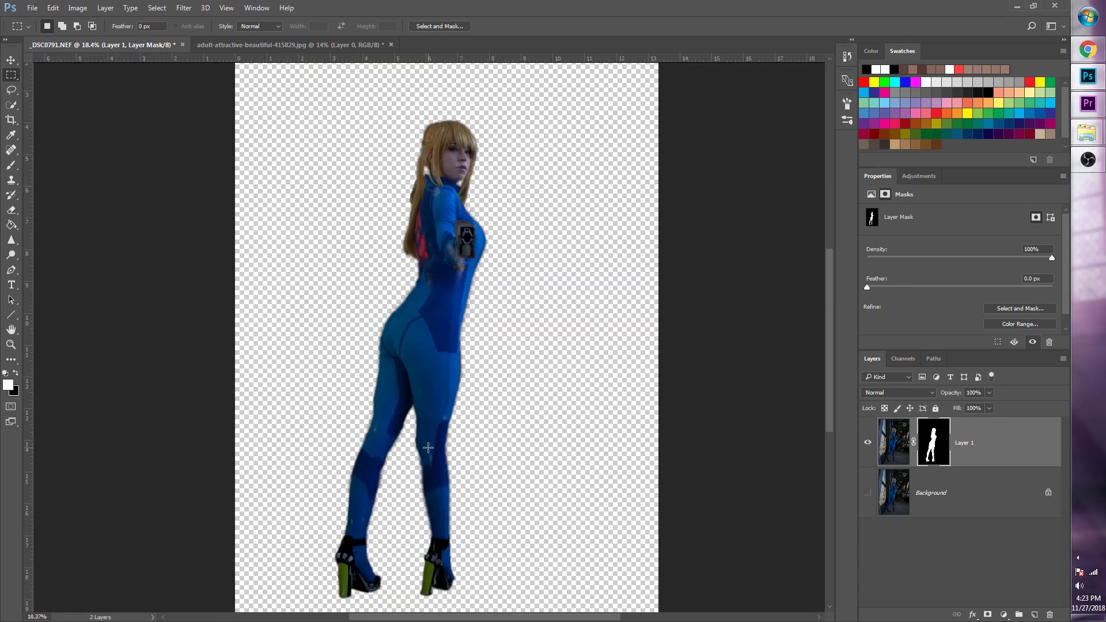
{"action": "scroll", "coordinate": [495, 323], "scroll_direction": "up", "scroll_amount": 4}
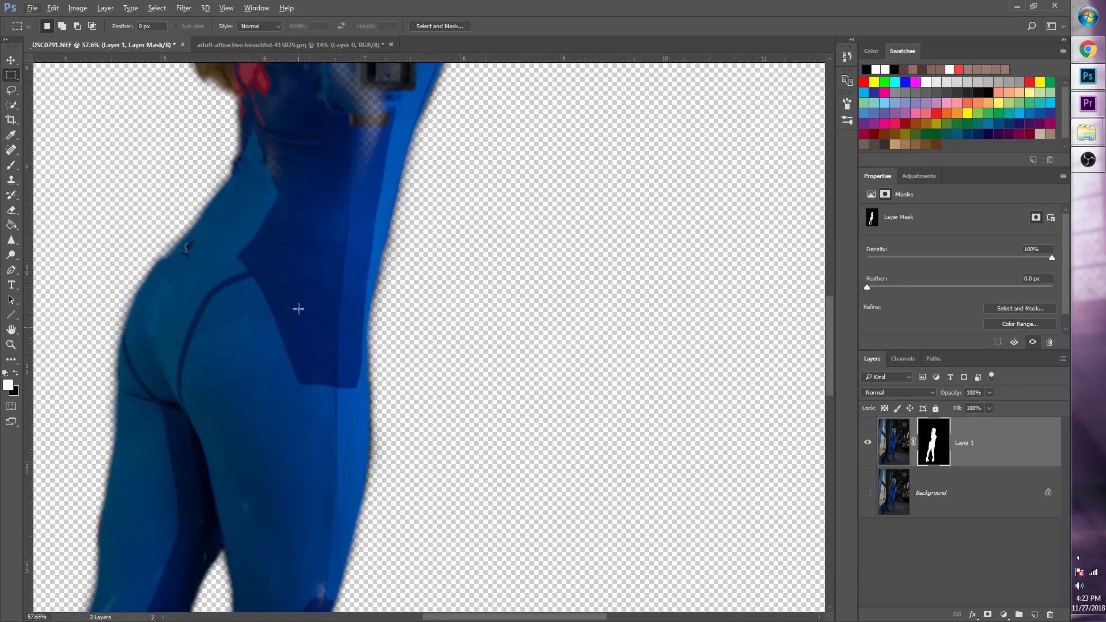
{"action": "scroll", "coordinate": [297, 308], "scroll_direction": "down", "scroll_amount": 2}
{"action": "scroll", "coordinate": [295, 306], "scroll_direction": "up", "scroll_amount": 2}
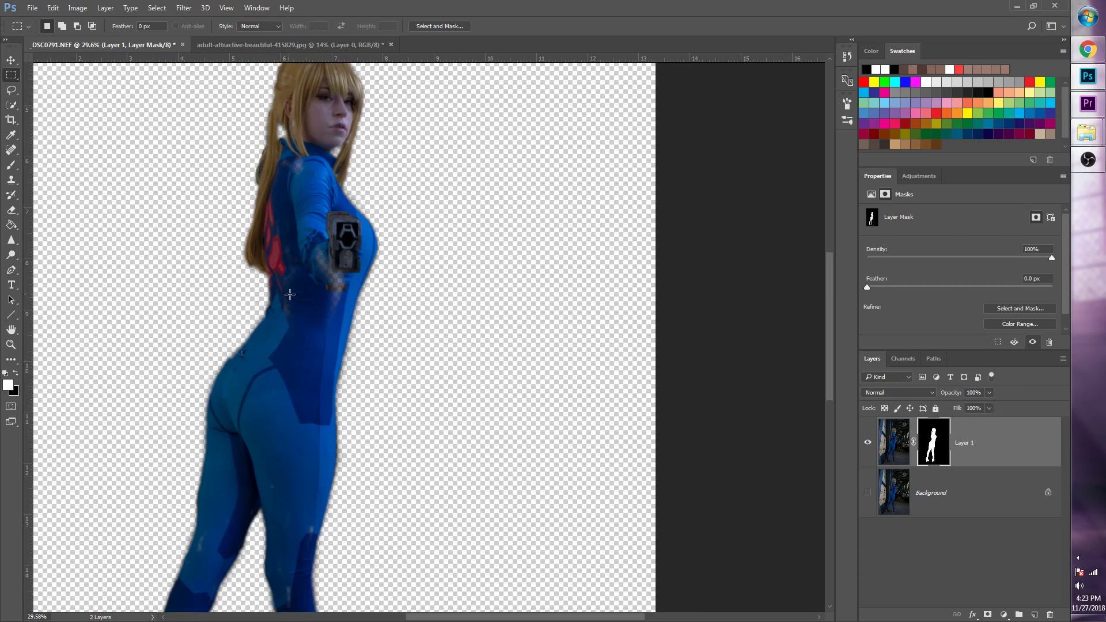
Paint white on Layer 1's mask with a 200 px brush over the faded patches at the hand, wrist and waist
{"action": "left_click", "coordinate": [11, 166]}
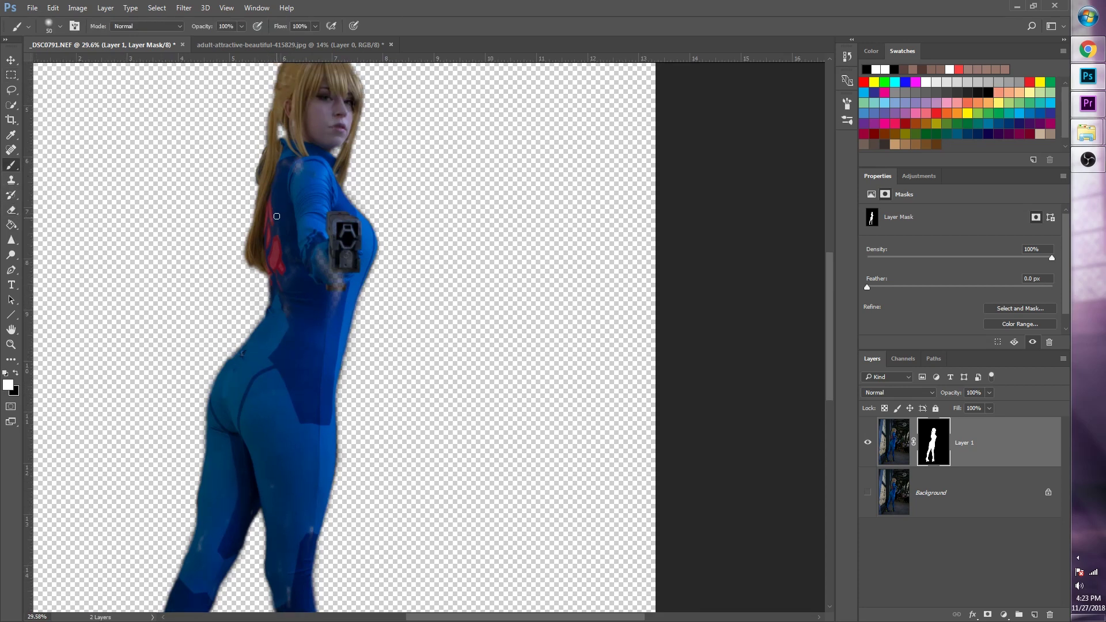
{"action": "scroll", "coordinate": [182, 259], "scroll_direction": "left", "scroll_amount": 4}
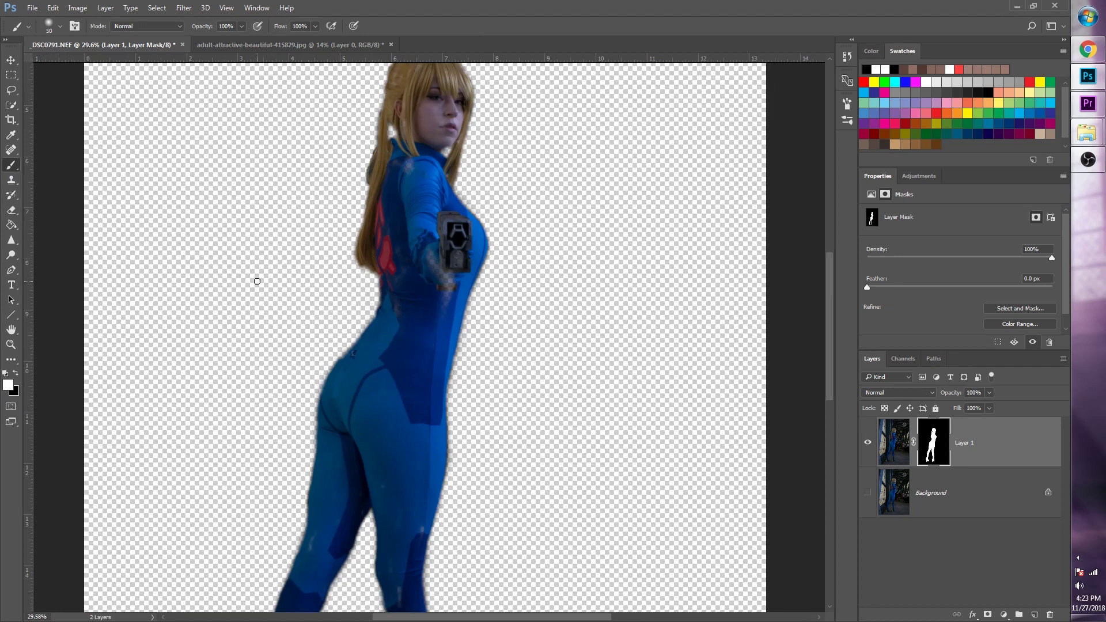
{"action": "key", "text": "bracketright"}
{"action": "key", "text": "bracketright"}
{"action": "scroll", "coordinate": [357, 288], "scroll_direction": "up", "scroll_amount": 1}
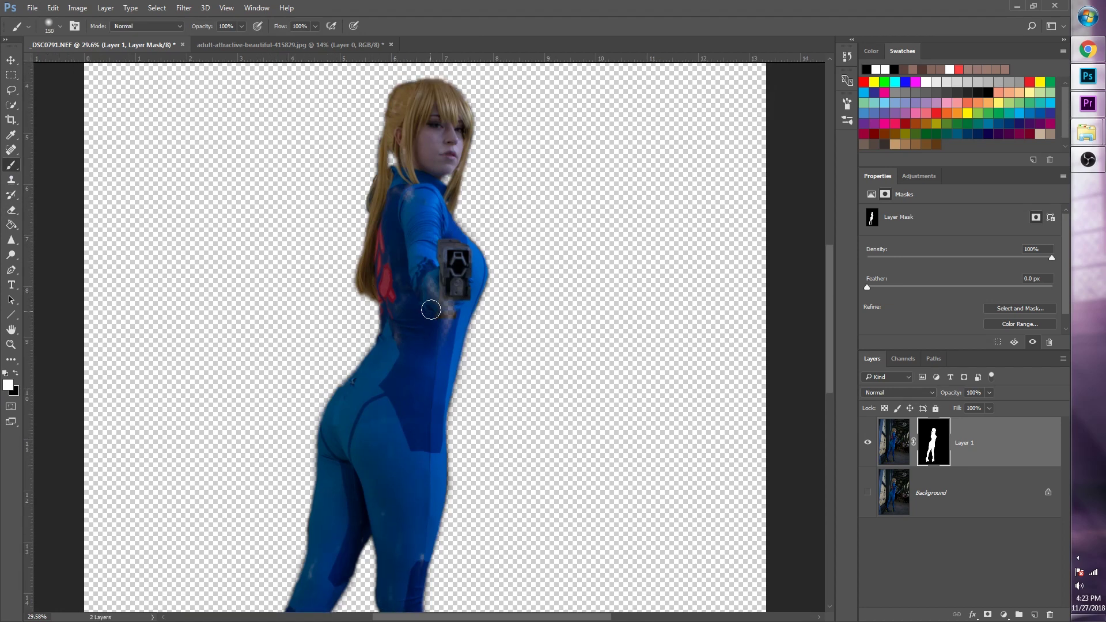
{"action": "left_click", "coordinate": [896, 441]}
{"action": "left_click", "coordinate": [946, 452]}
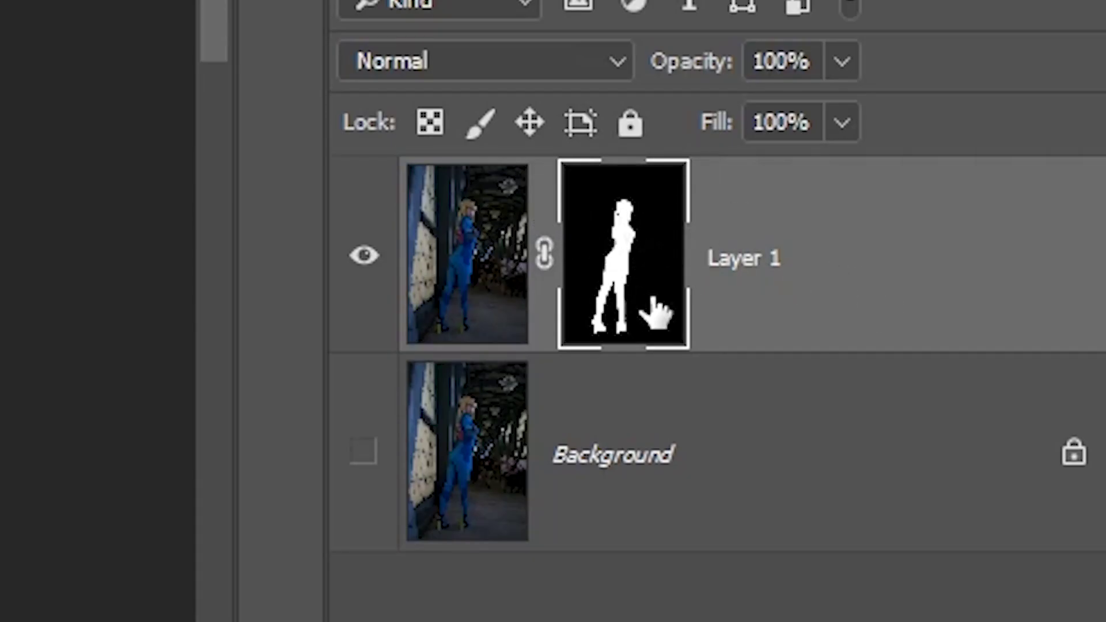
{"action": "left_click", "coordinate": [49, 216]}
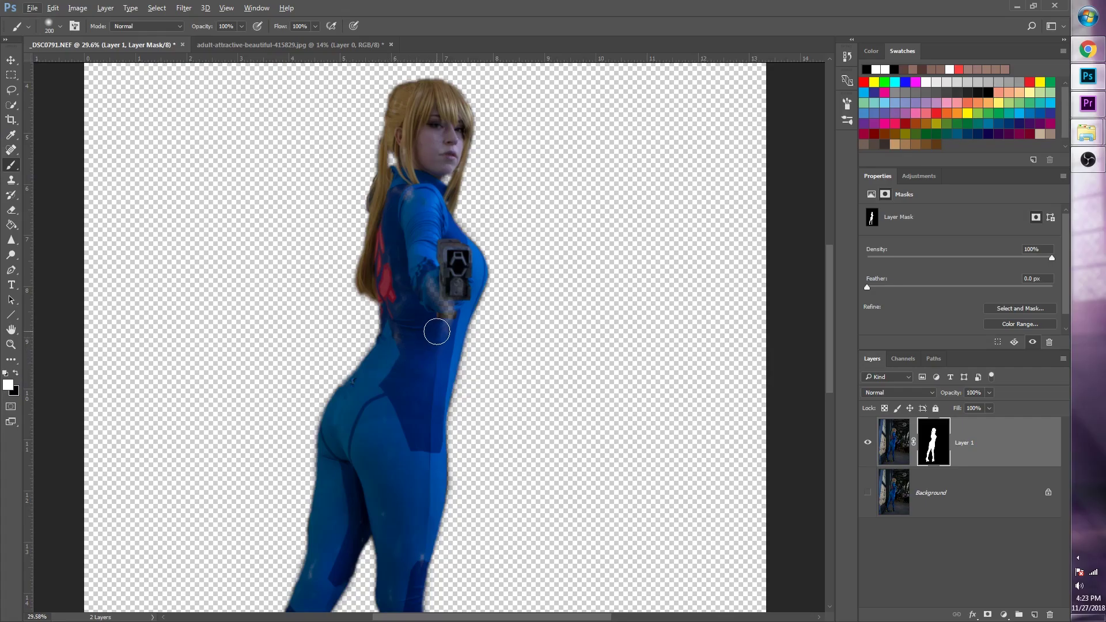
{"action": "left_click_drag", "start_coordinate": [436, 331], "coordinate": [434, 281]}
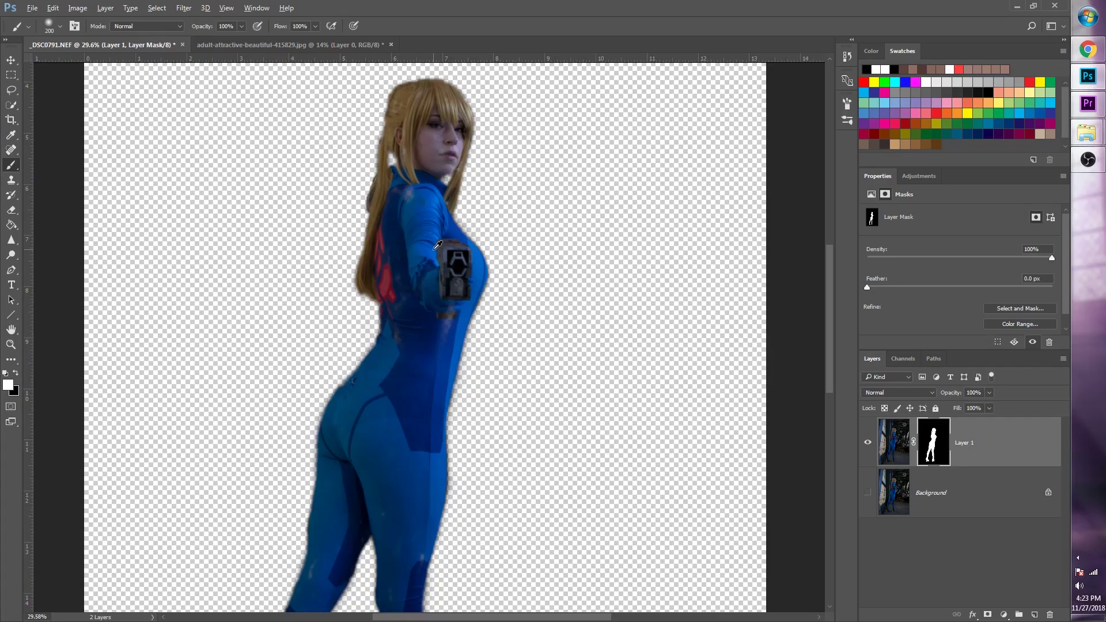
{"action": "scroll", "coordinate": [437, 245], "scroll_direction": "up", "scroll_amount": 5}
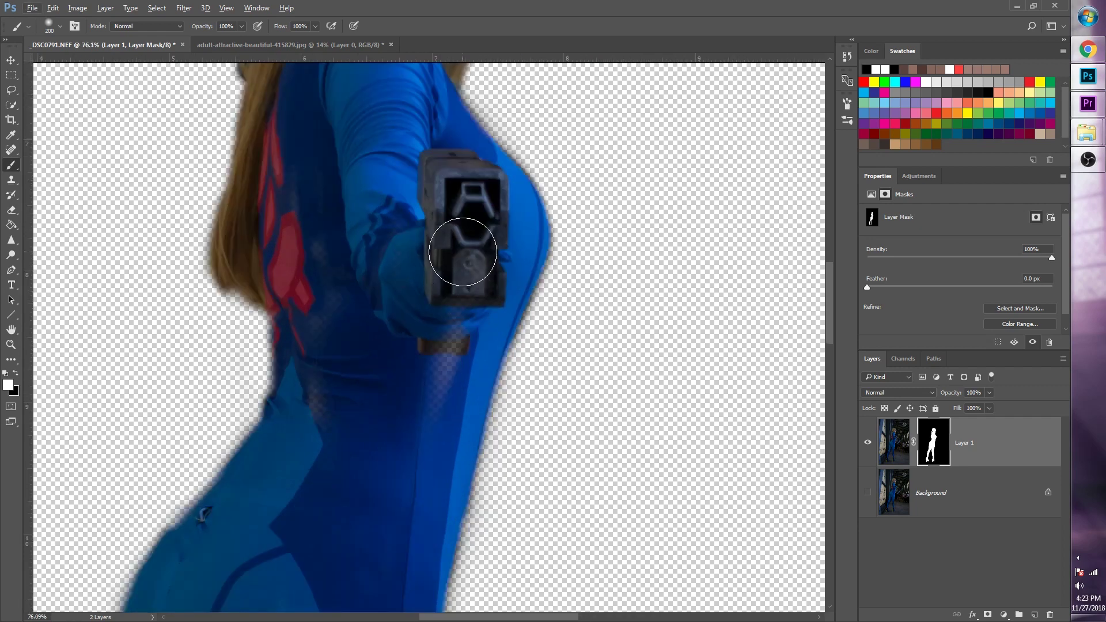
{"action": "left_click_drag", "start_coordinate": [457, 271], "coordinate": [427, 382]}
{"action": "scroll", "coordinate": [395, 494], "scroll_direction": "up", "scroll_amount": 2}
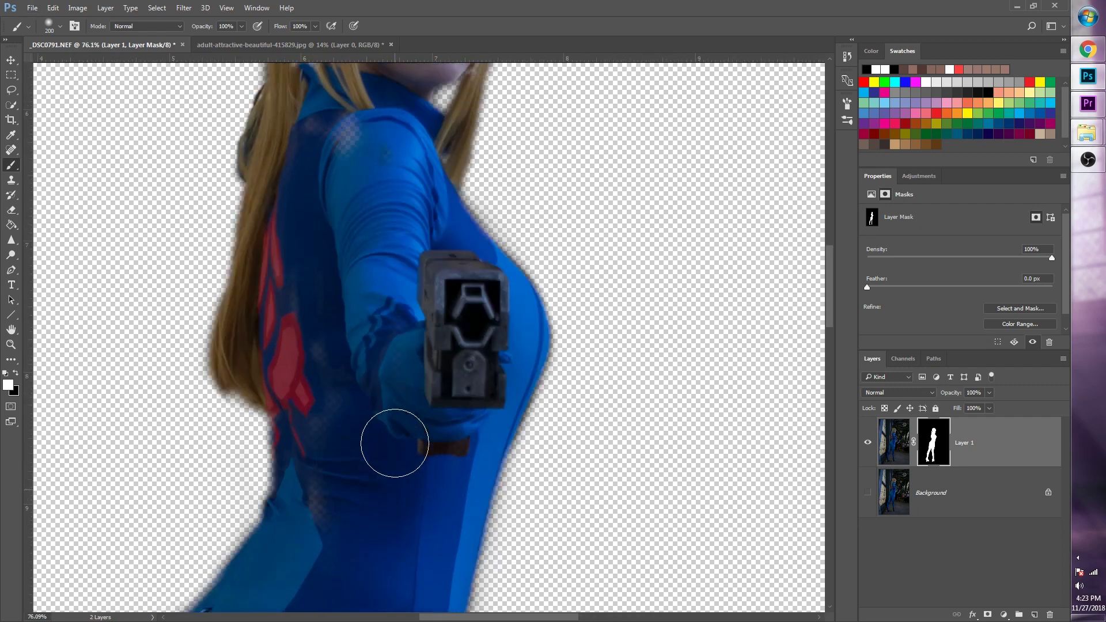
Paint white on the layer mask over the faded patches on the shoulder and the back of the hair
{"action": "scroll", "coordinate": [381, 398], "scroll_direction": "up", "scroll_amount": 3}
{"action": "scroll", "coordinate": [351, 320], "scroll_direction": "up", "scroll_amount": 3}
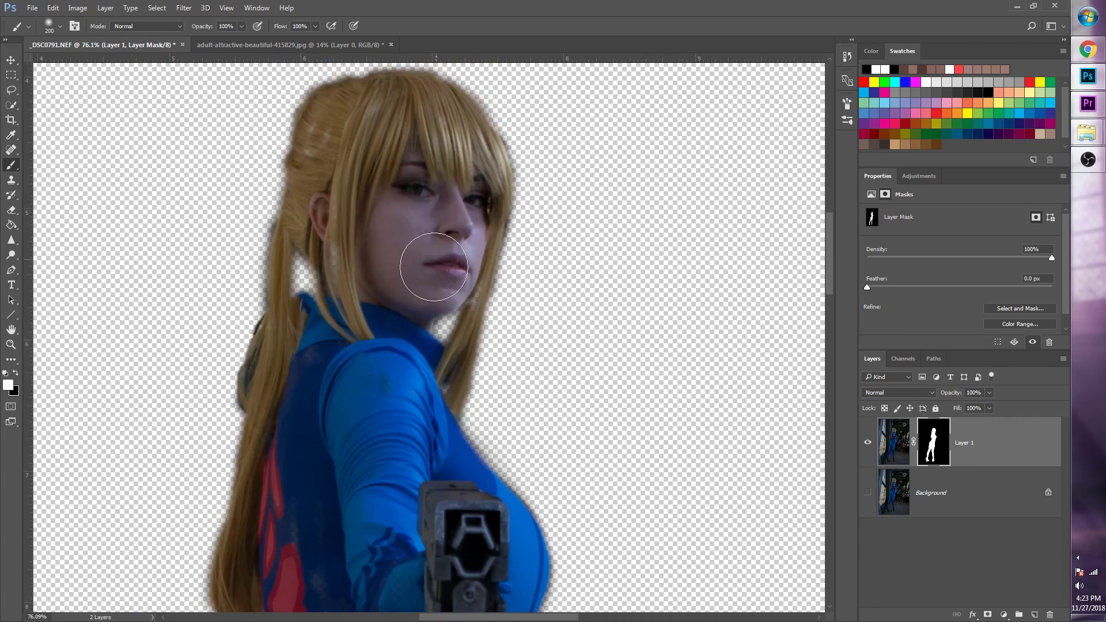
{"action": "left_click", "coordinate": [331, 136]}
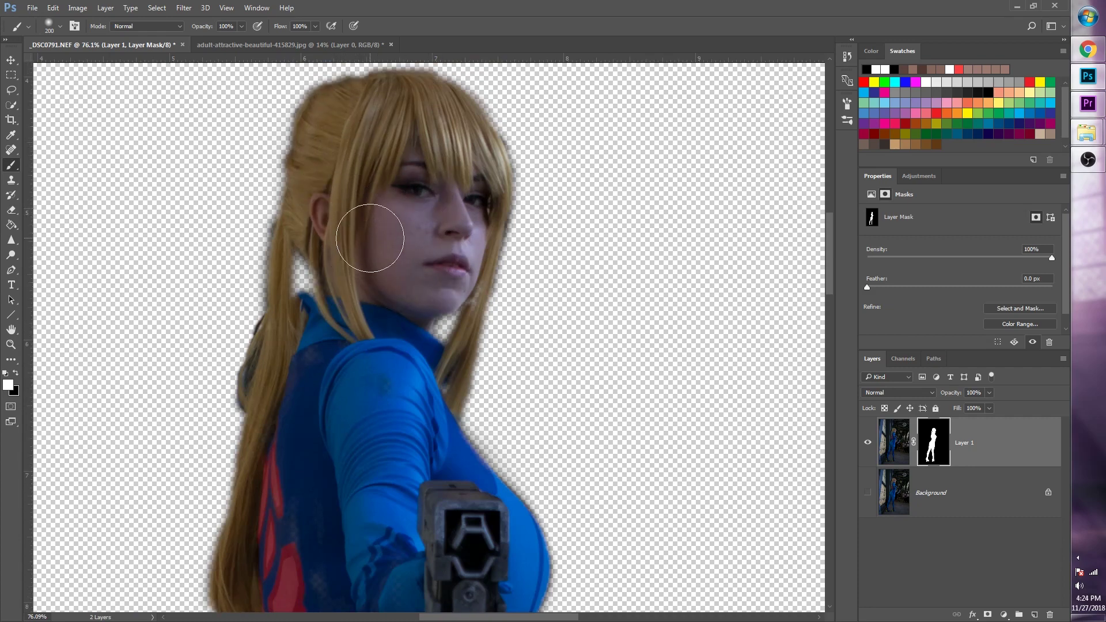
Shrink the brush to 80 px and paint white on the mask over the faded patches on both legs
{"action": "key", "text": "bracketleft"}
{"action": "key", "text": "bracketleft"}
{"action": "key", "text": "bracketleft"}
{"action": "key", "text": "bracketleft"}
{"action": "key", "text": "bracketleft"}
{"action": "key", "text": "bracketleft"}
{"action": "scroll", "coordinate": [360, 539], "scroll_direction": "down", "scroll_amount": 10}
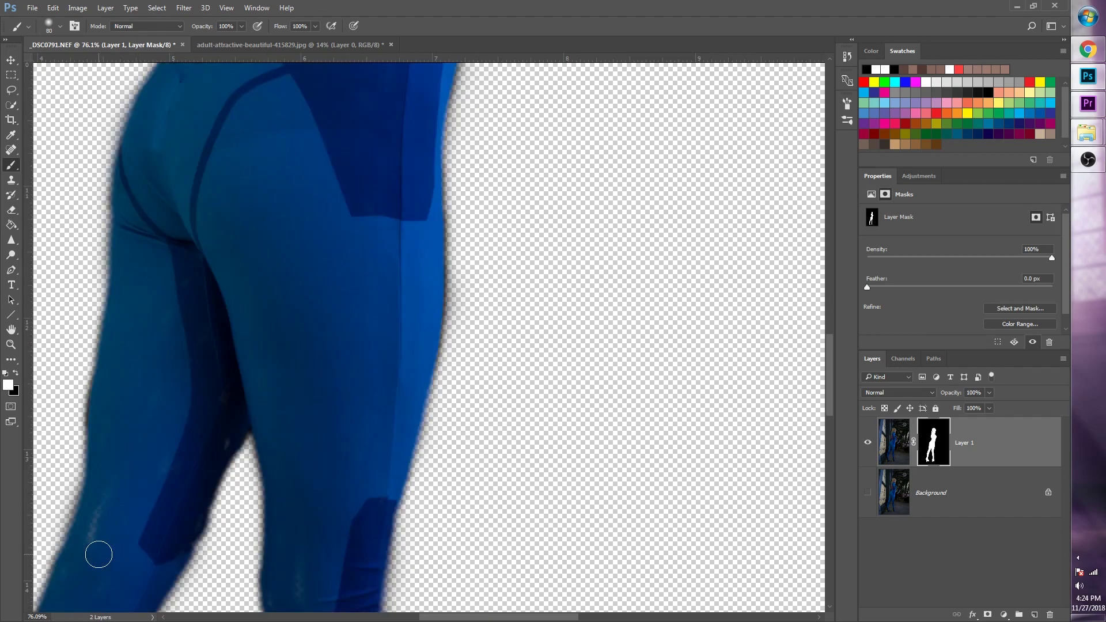
{"action": "scroll", "coordinate": [92, 516], "scroll_direction": "down", "scroll_amount": 3}
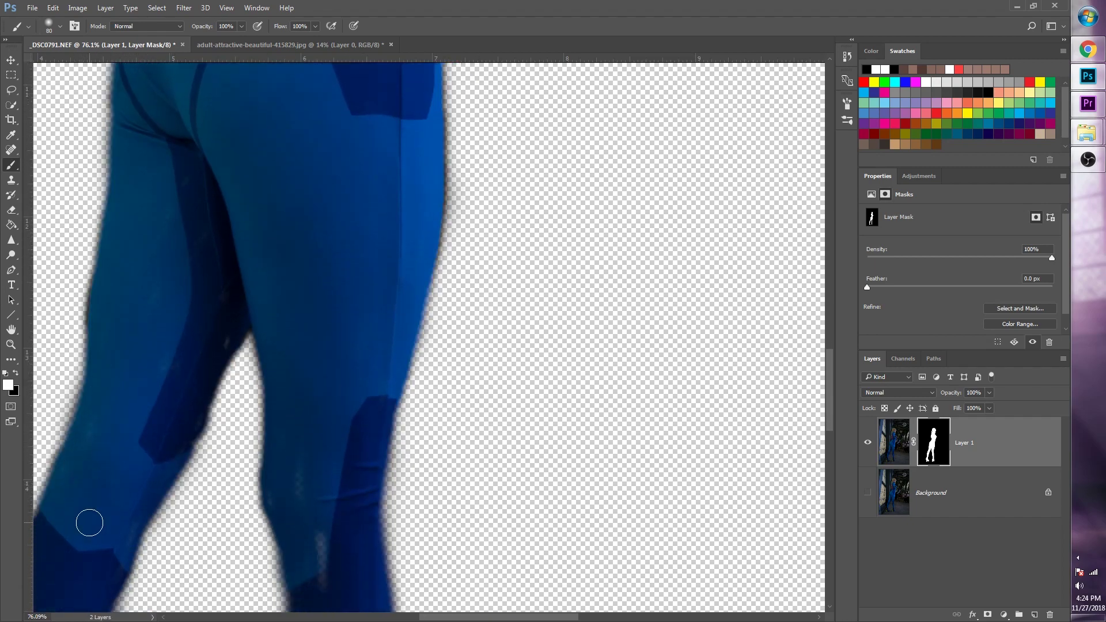
{"action": "mouse_move", "coordinate": [328, 521]}
{"action": "left_mouse_down"}
{"action": "mouse_move", "coordinate": [307, 593]}
{"action": "mouse_move", "coordinate": [316, 606]}
{"action": "mouse_move", "coordinate": [316, 464]}
{"action": "mouse_move", "coordinate": [317, 579]}
{"action": "mouse_move", "coordinate": [301, 449]}
{"action": "mouse_move", "coordinate": [321, 530]}
{"action": "left_mouse_up"}
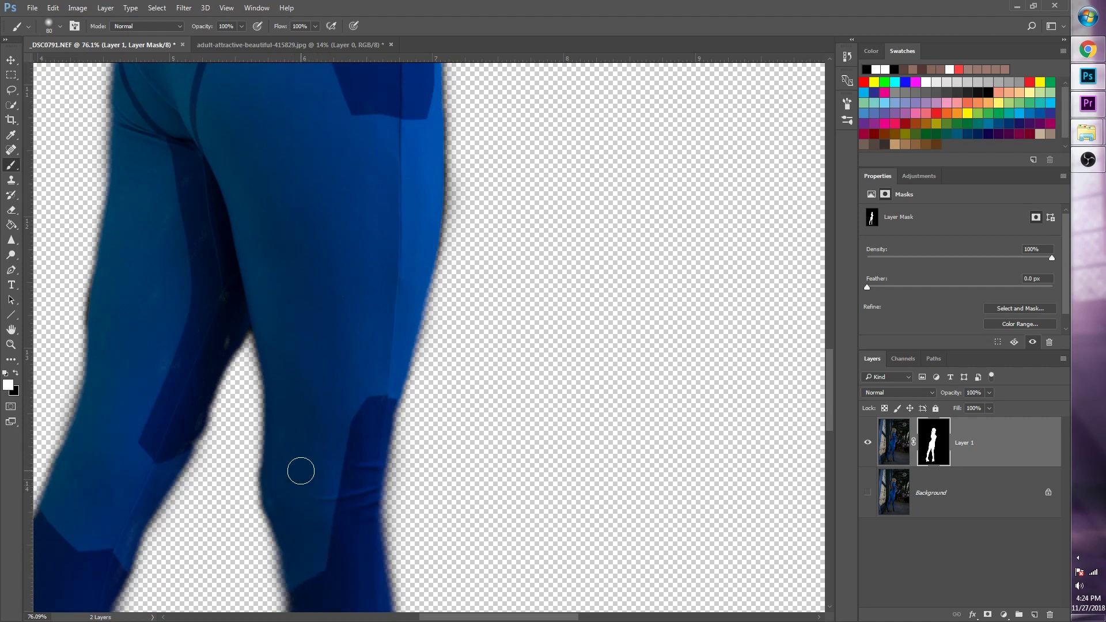
Examine the repaired cut-out from the legs up to the head
{"action": "scroll", "coordinate": [322, 403], "scroll_direction": "up", "scroll_amount": 5}
{"action": "scroll", "coordinate": [333, 335], "scroll_direction": "down", "scroll_amount": 3}
{"action": "scroll", "coordinate": [333, 335], "scroll_direction": "up", "scroll_amount": 5}
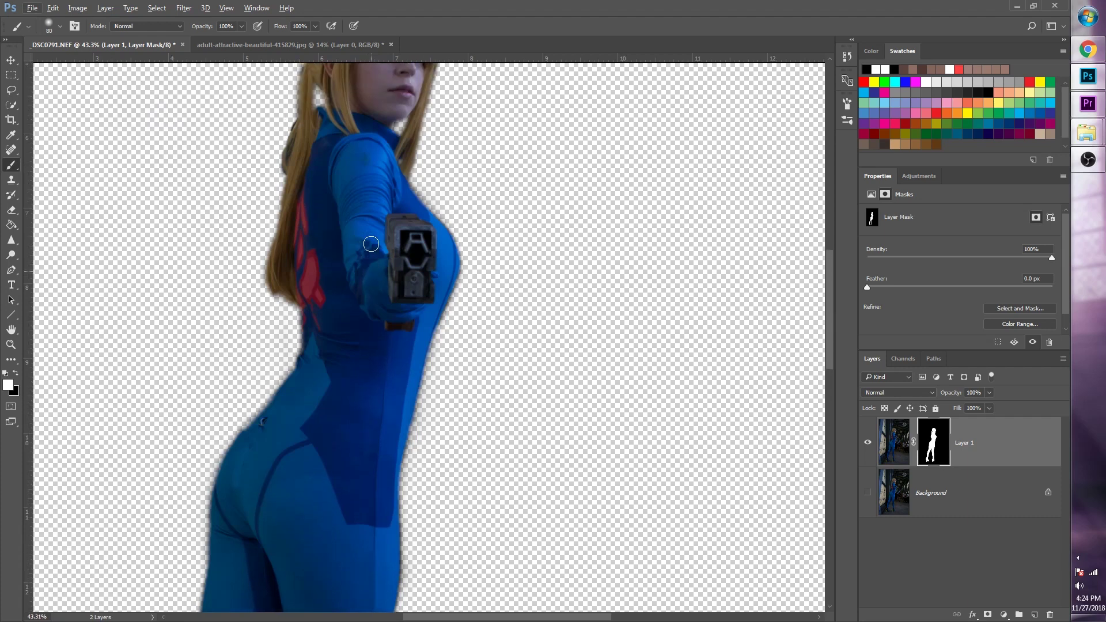
{"action": "scroll", "coordinate": [375, 225], "scroll_direction": "up", "scroll_amount": 2}
{"action": "scroll", "coordinate": [375, 224], "scroll_direction": "up", "scroll_amount": 2}
{"action": "scroll", "coordinate": [375, 225], "scroll_direction": "up", "scroll_amount": 2}
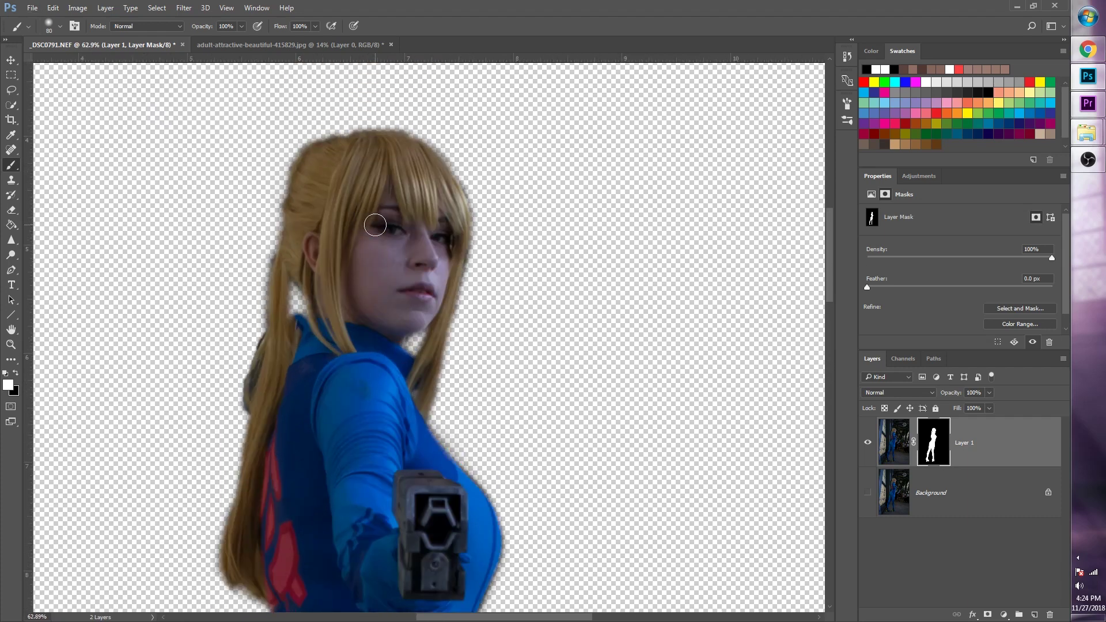
{"action": "scroll", "coordinate": [393, 232], "scroll_direction": "up", "scroll_amount": 2}
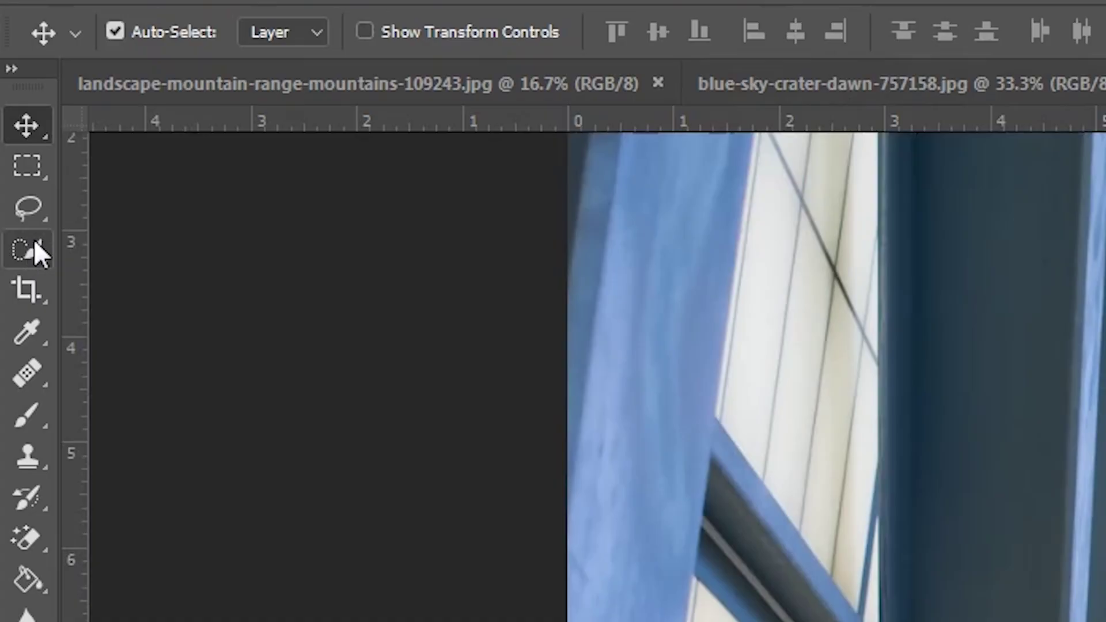
Select the woman from hair to ankles with the Quick Selection tool, and subtract the background patch beside her lower leg
{"action": "left_click", "coordinate": [24, 242]}
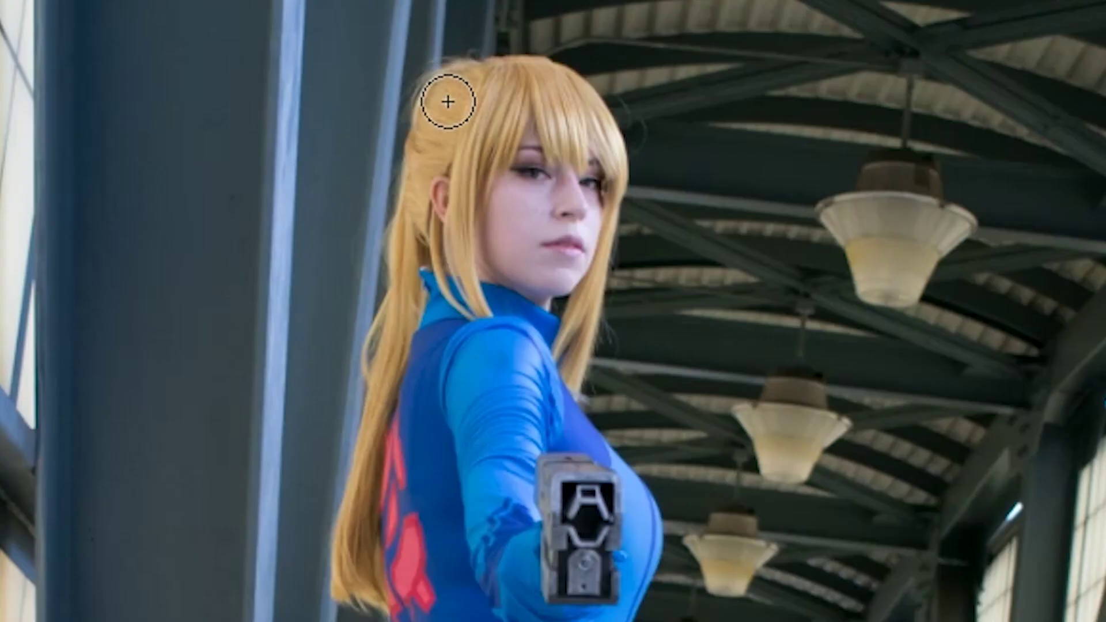
{"action": "mouse_move", "coordinate": [448, 102]}
{"action": "left_mouse_down"}
{"action": "mouse_move", "coordinate": [480, 334]}
{"action": "mouse_move", "coordinate": [497, 521]}
{"action": "left_mouse_up"}
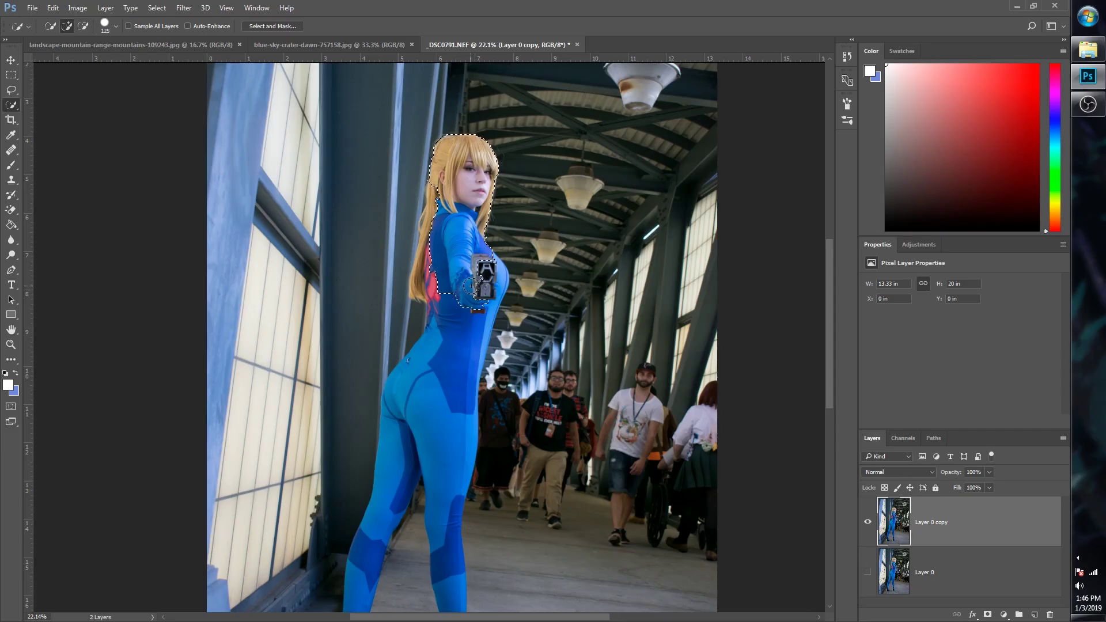
{"action": "mouse_move", "coordinate": [470, 285]}
{"action": "left_mouse_down"}
{"action": "mouse_move", "coordinate": [489, 291]}
{"action": "mouse_move", "coordinate": [458, 325]}
{"action": "mouse_move", "coordinate": [437, 400]}
{"action": "mouse_move", "coordinate": [388, 486]}
{"action": "left_mouse_up"}
{"action": "left_click_drag", "start_coordinate": [346, 584], "coordinate": [357, 593]}
{"action": "scroll", "coordinate": [357, 600], "scroll_direction": "down", "scroll_amount": 3}
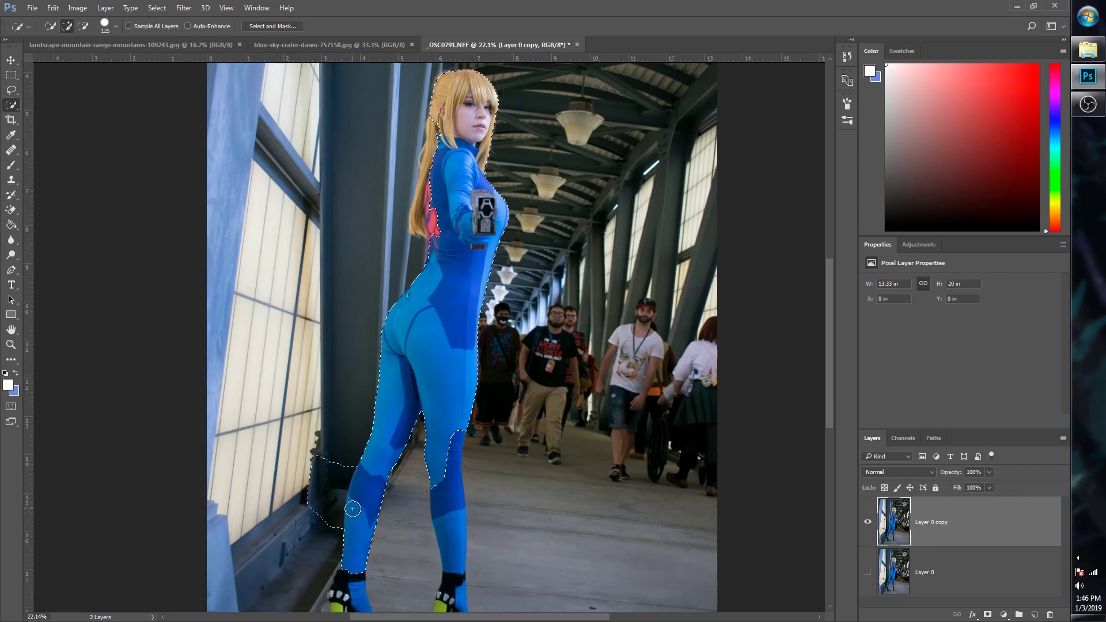
{"action": "key", "text": "alt"}
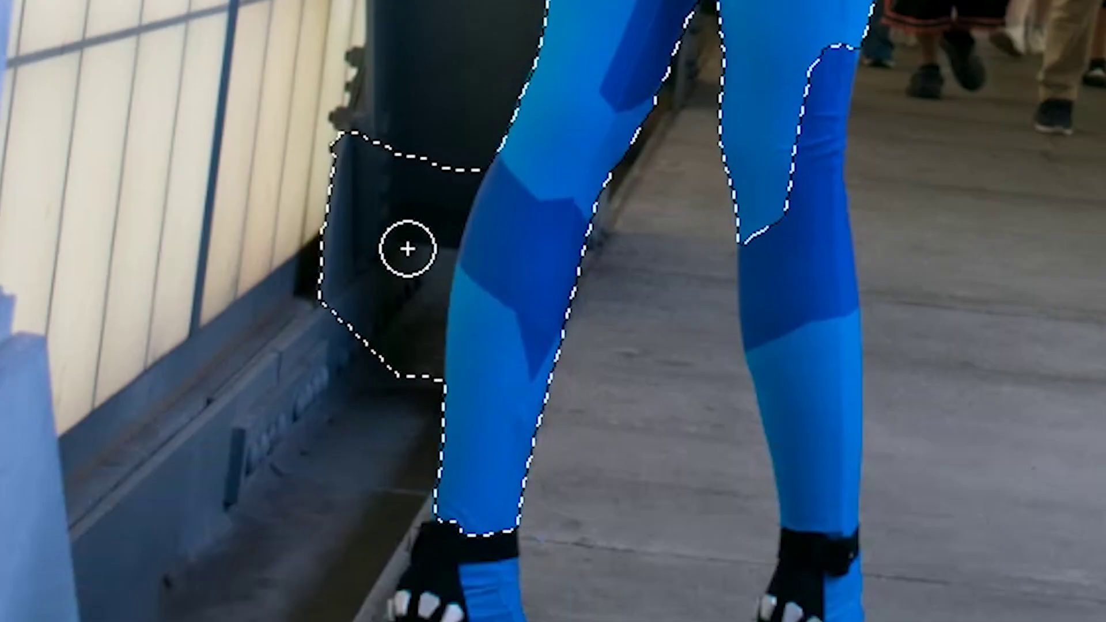
{"action": "mouse_move", "coordinate": [407, 248]}
{"action": "left_mouse_down"}
{"action": "mouse_move", "coordinate": [404, 211]}
{"action": "mouse_move", "coordinate": [425, 173]}
{"action": "mouse_move", "coordinate": [414, 146]}
{"action": "mouse_move", "coordinate": [388, 379]}
{"action": "mouse_move", "coordinate": [417, 358]}
{"action": "mouse_move", "coordinate": [434, 222]}
{"action": "left_mouse_up"}
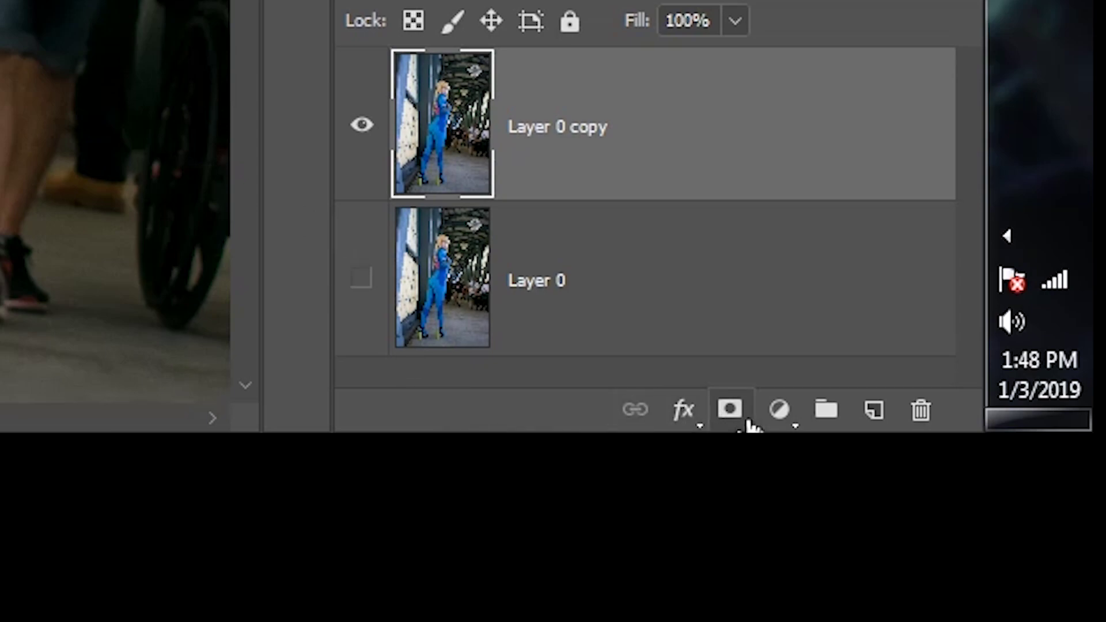
Add a layer mask to Layer 0 copy from the selection and check the cut edge around the knee
{"action": "left_click", "coordinate": [730, 410]}
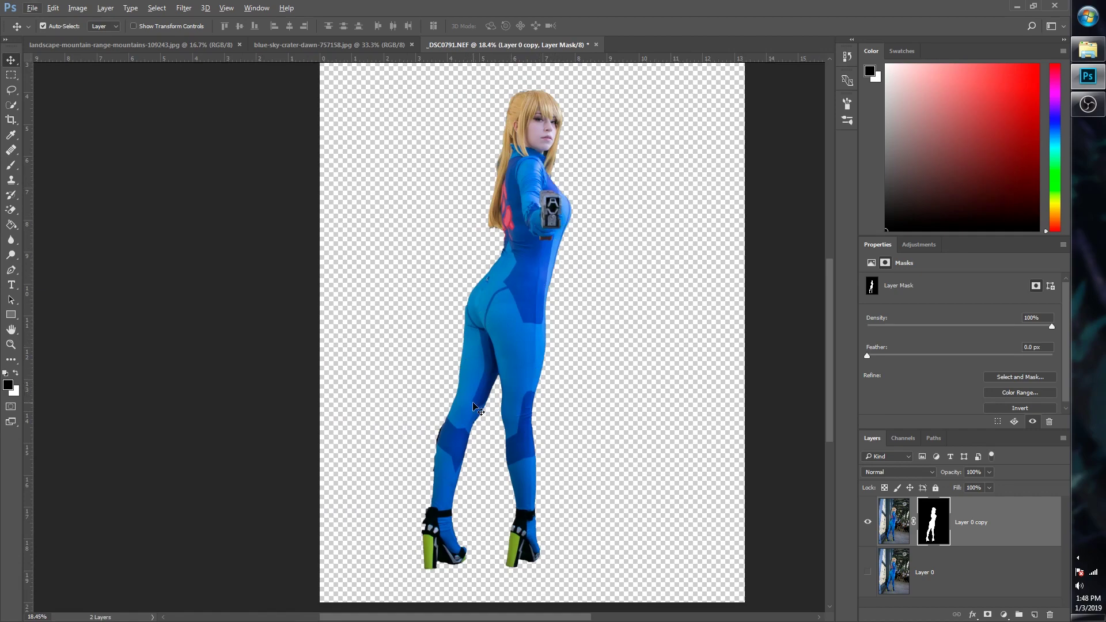
{"action": "scroll", "coordinate": [478, 410], "scroll_direction": "up", "scroll_amount": 5}
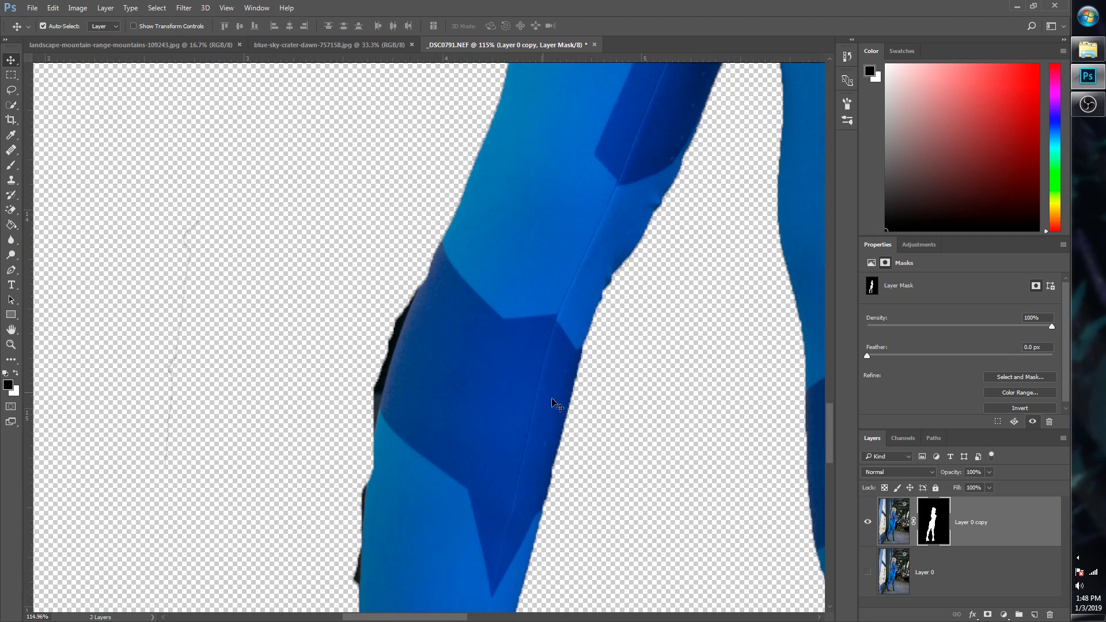
{"action": "scroll", "coordinate": [474, 365], "scroll_direction": "down", "scroll_amount": 3}
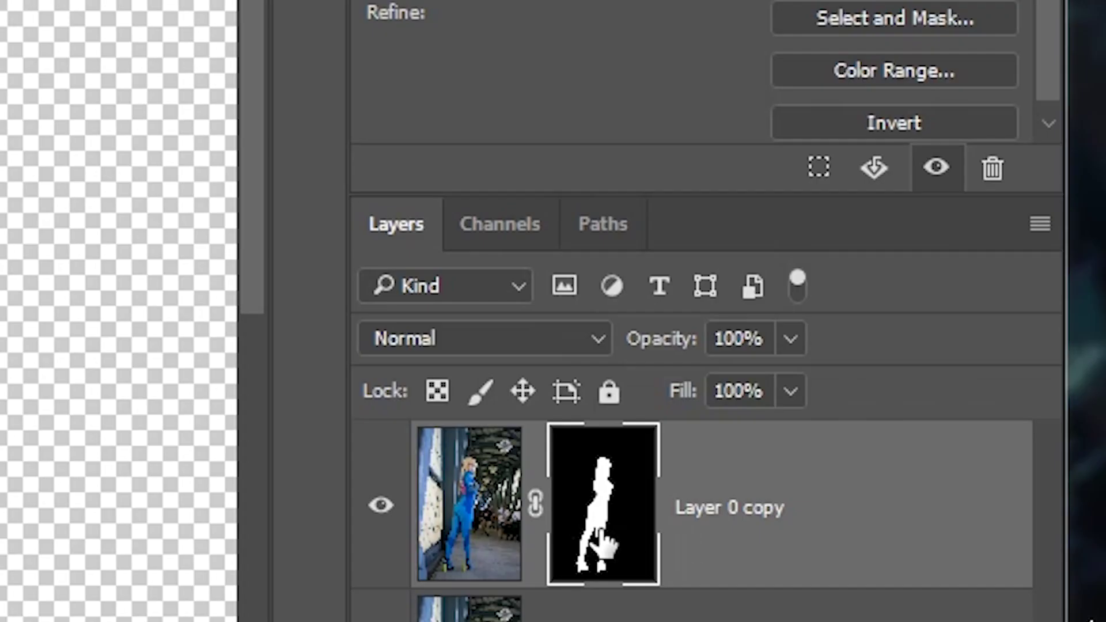
Open Layer 0 copy's mask in Select and Mask and inspect the cut-out's edges along the legs and body
{"action": "right_click", "coordinate": [936, 529]}
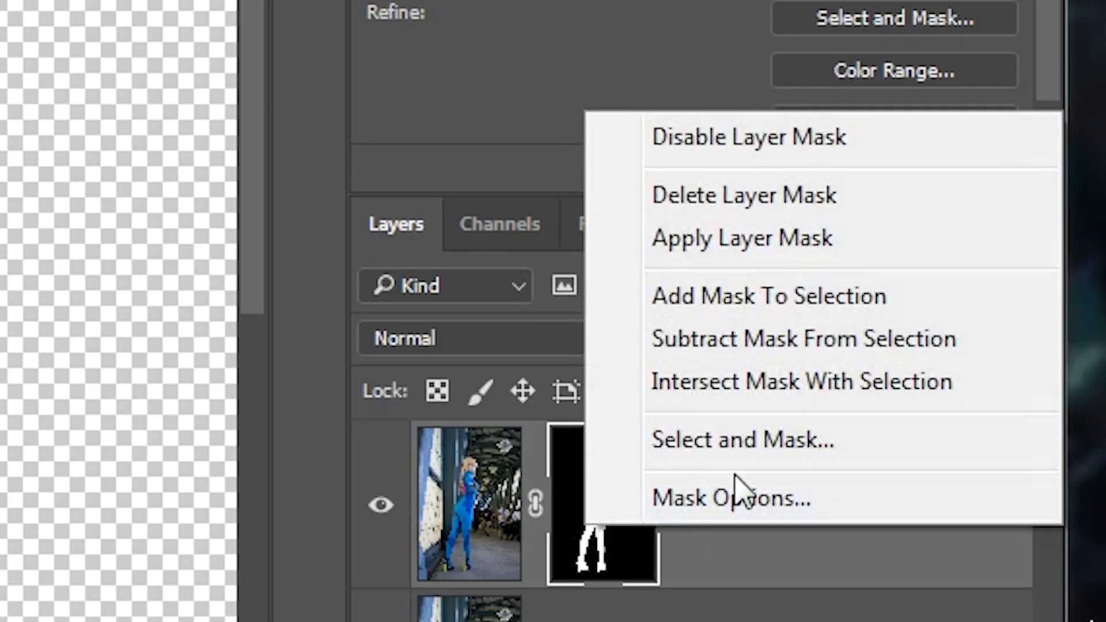
{"action": "left_click", "coordinate": [746, 441]}
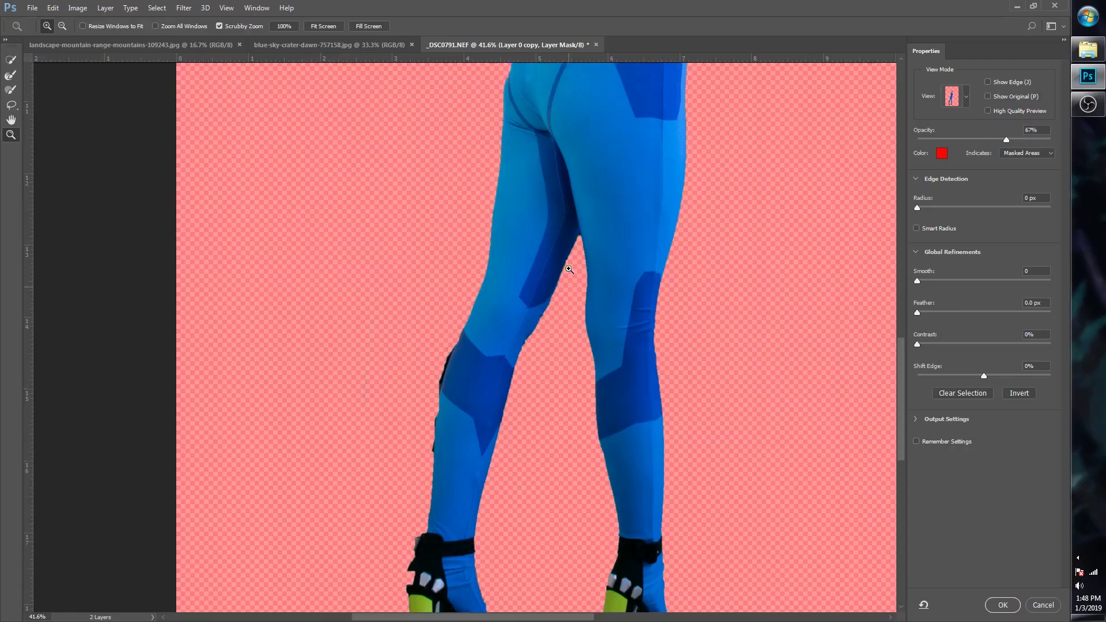
{"action": "scroll", "coordinate": [568, 259], "scroll_direction": "up", "scroll_amount": 5}
{"action": "scroll", "coordinate": [320, 260], "scroll_direction": "up", "scroll_amount": 5}
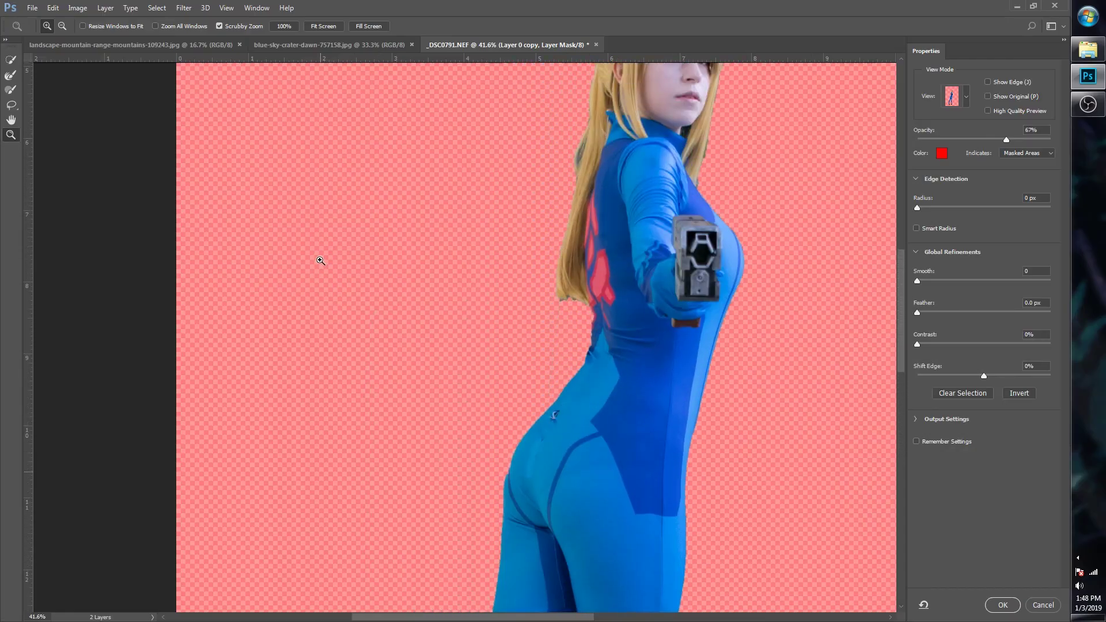
{"action": "scroll", "coordinate": [835, 284], "scroll_direction": "down", "scroll_amount": 2}
{"action": "scroll", "coordinate": [792, 257], "scroll_direction": "up", "scroll_amount": 4}
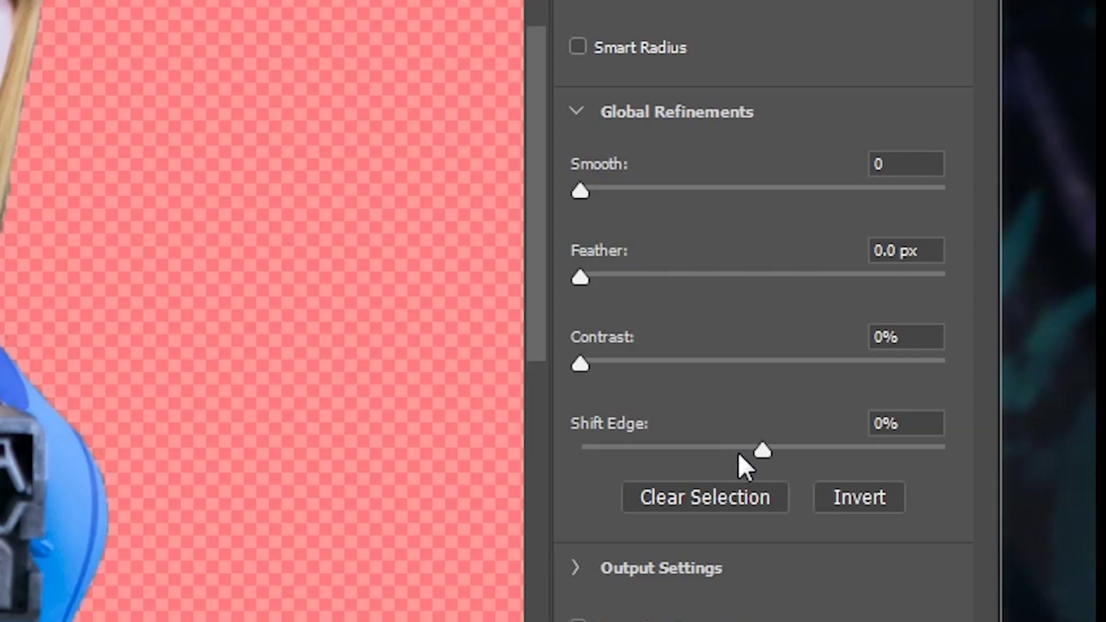
Contract the mask edge by setting Shift Edge to -31%
{"action": "left_click", "coordinate": [738, 453]}
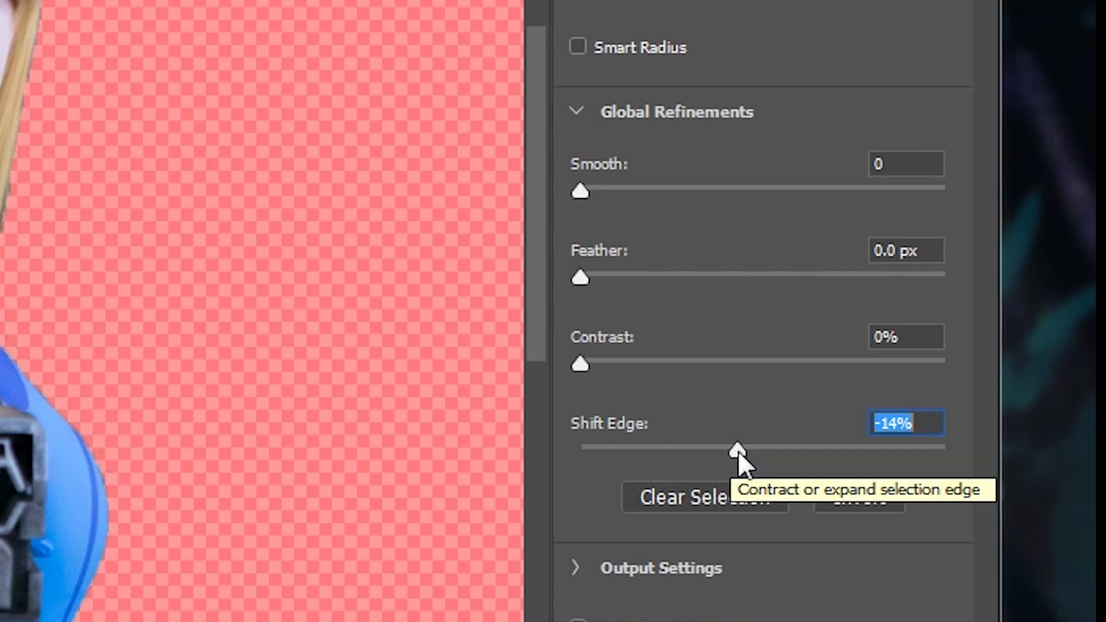
{"action": "left_click", "coordinate": [727, 450]}
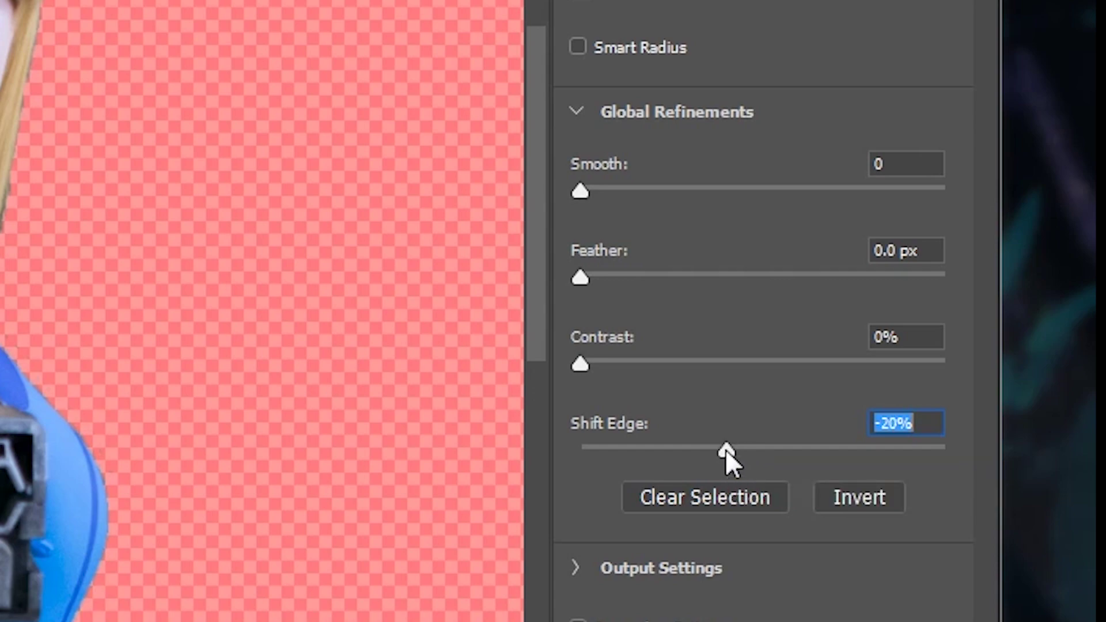
{"action": "key", "text": "Down"}
{"action": "key", "text": "Down"}
{"action": "key", "text": "Down"}
{"action": "key", "text": "Down"}
{"action": "key", "text": "Down"}
{"action": "key", "text": "Down"}
{"action": "key", "text": "Down"}
{"action": "key", "text": "Down"}
{"action": "key", "text": "Down"}
{"action": "key", "text": "Down"}
{"action": "key", "text": "Down"}
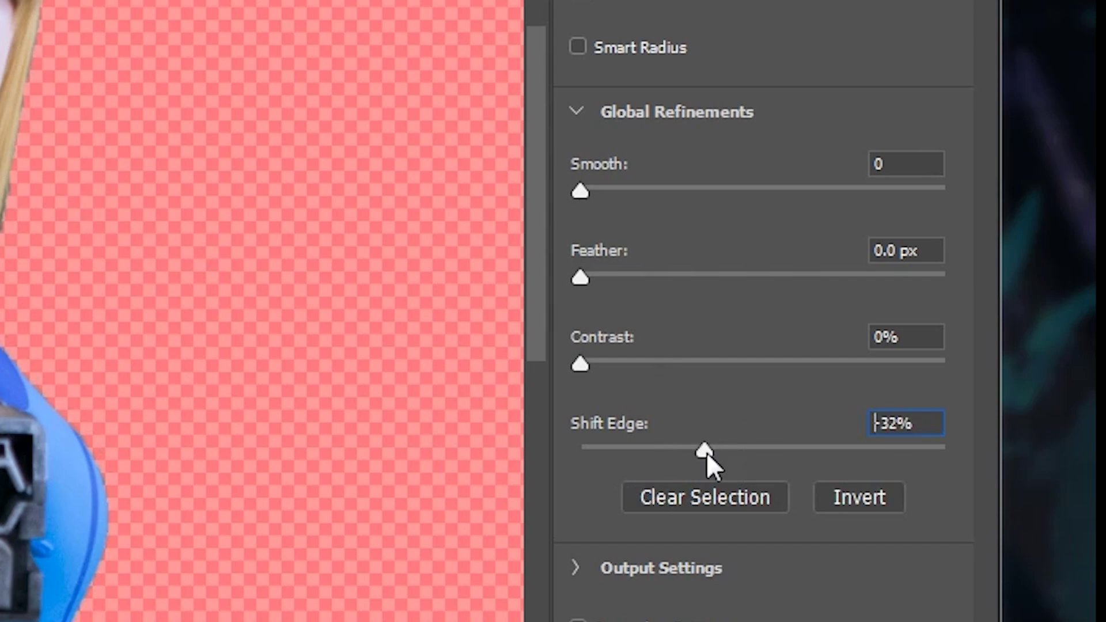
{"action": "left_click", "coordinate": [706, 451]}
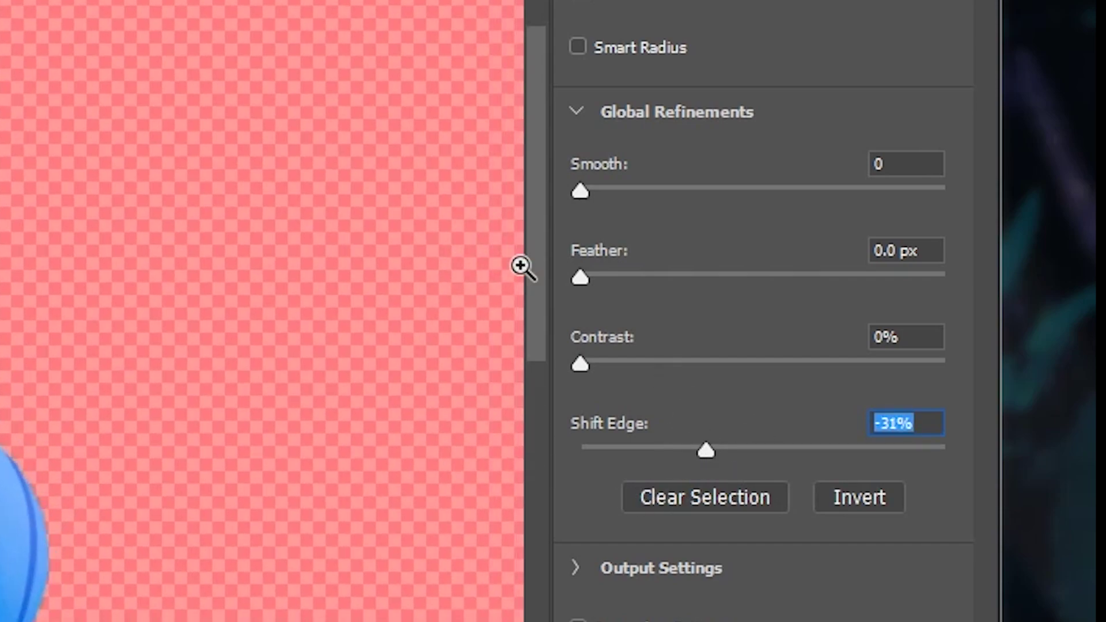
Set the mask's Smooth refinement to 9
{"action": "left_click_drag", "start_coordinate": [537, 265], "coordinate": [544, 621]}
{"action": "left_click_drag", "start_coordinate": [904, 441], "coordinate": [930, 285]}
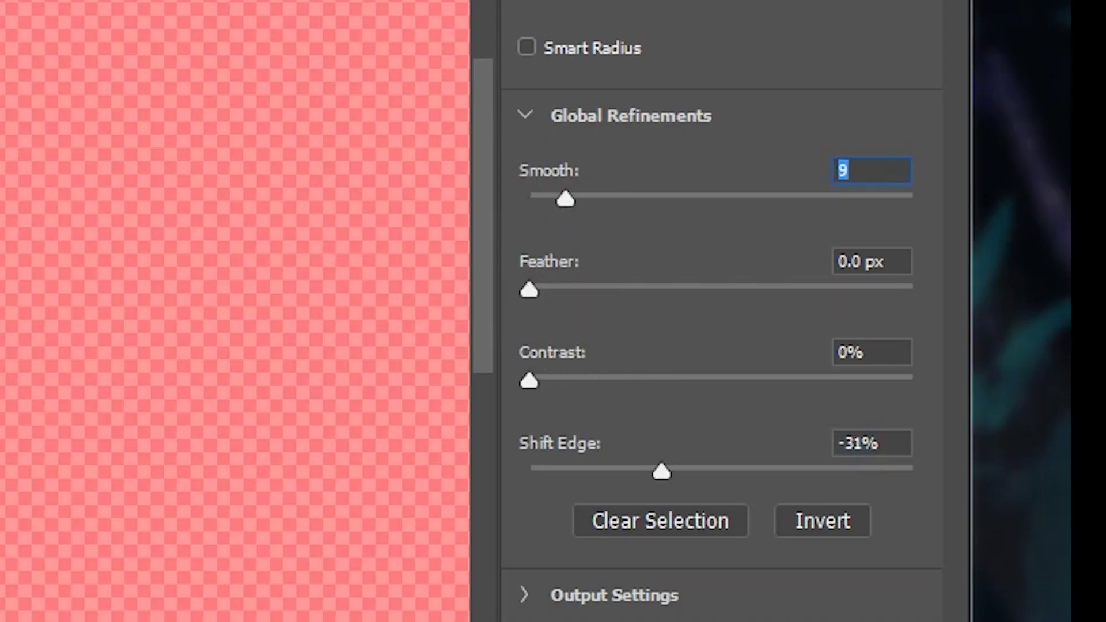
{"action": "scroll", "coordinate": [235, 311], "scroll_direction": "down", "scroll_amount": 1}
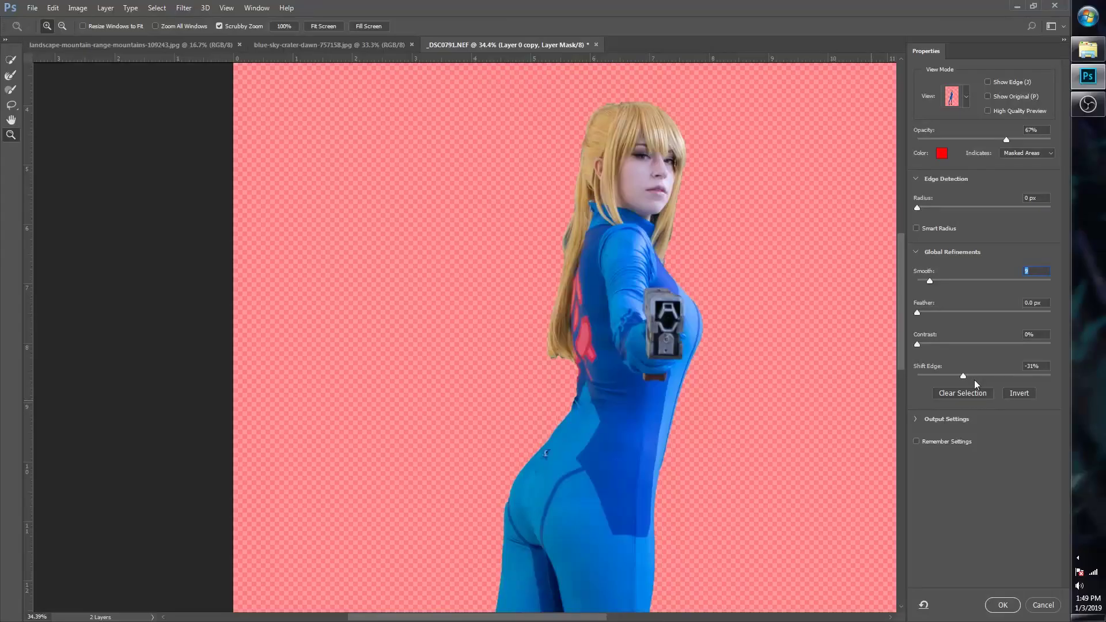
Try a higher Contrast, return it to 0% and apply the mask refinements
{"action": "left_click", "coordinate": [924, 343]}
{"action": "left_click", "coordinate": [929, 343]}
{"action": "key", "text": "Return"}
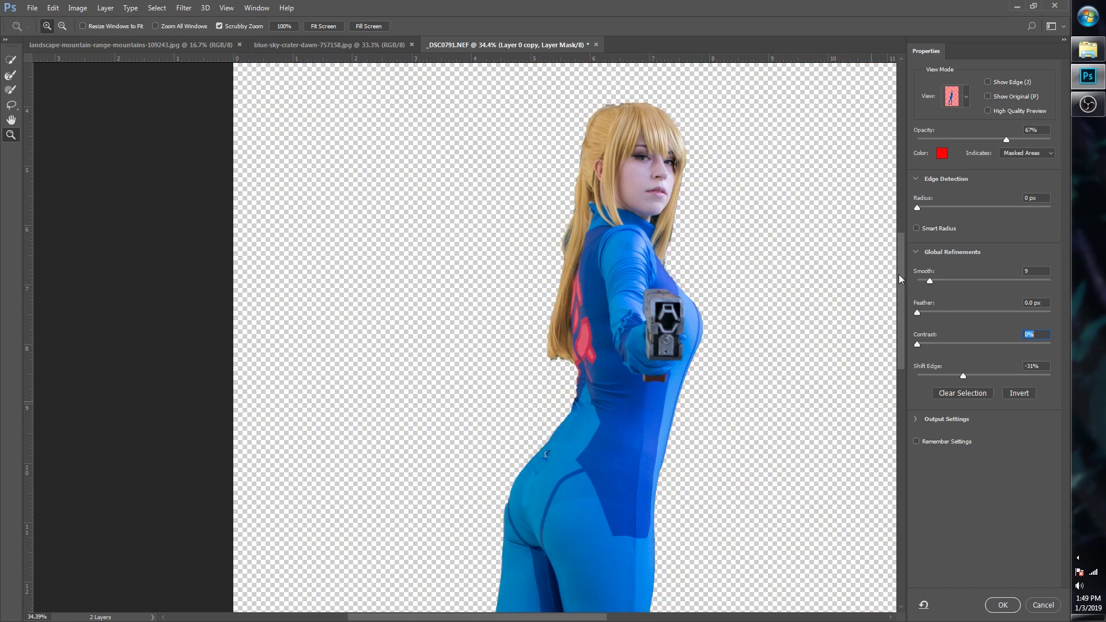
Paint a short black test stroke on the mask over the dark blue knee panel with the Brush tool
{"action": "scroll", "coordinate": [315, 415], "scroll_direction": "up", "scroll_amount": 5}
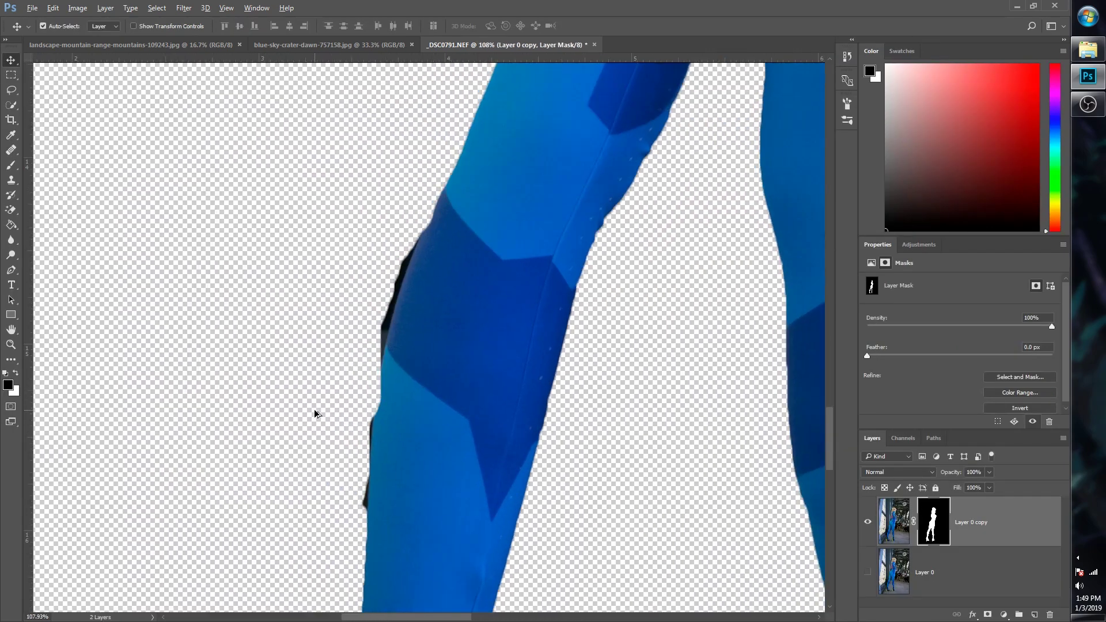
{"action": "scroll", "coordinate": [376, 327], "scroll_direction": "up", "scroll_amount": 1}
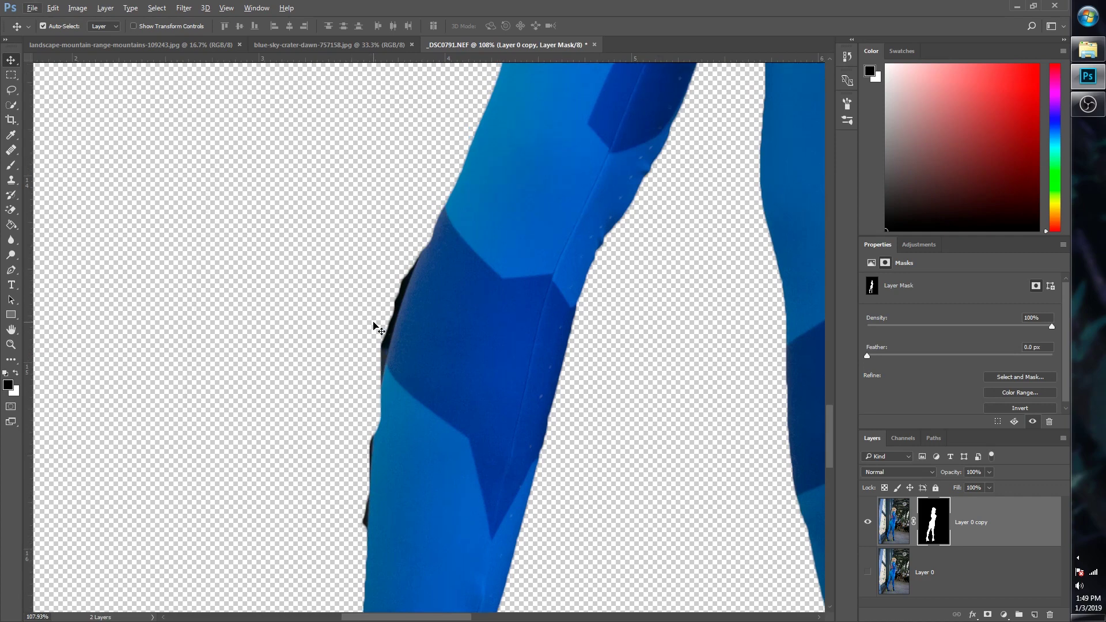
{"action": "left_click", "coordinate": [11, 166]}
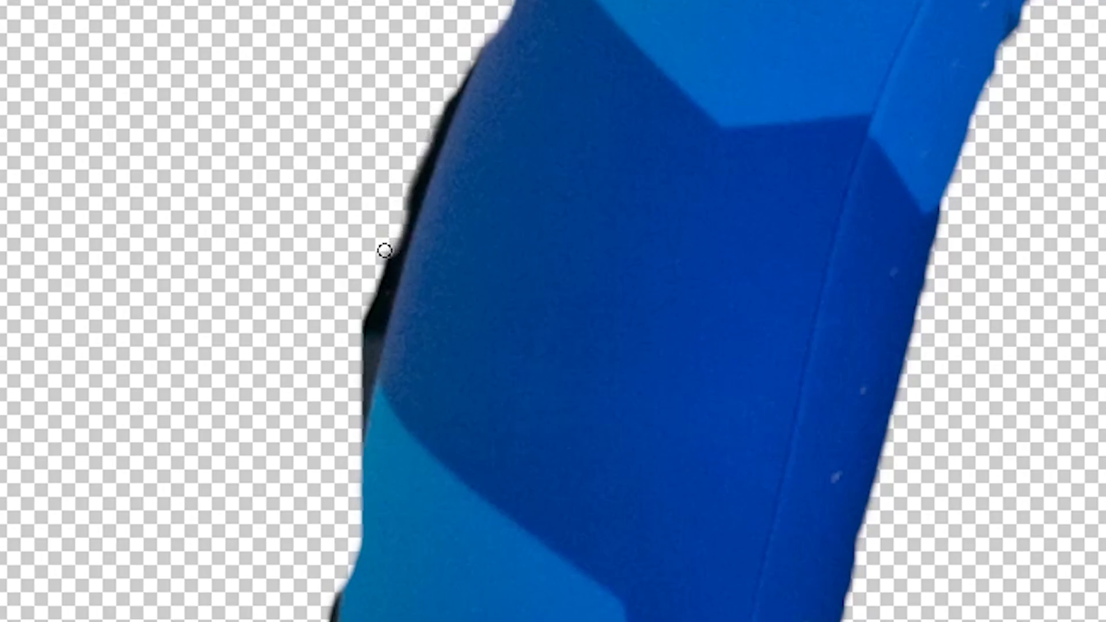
{"action": "left_click_drag", "start_coordinate": [528, 252], "coordinate": [548, 360]}
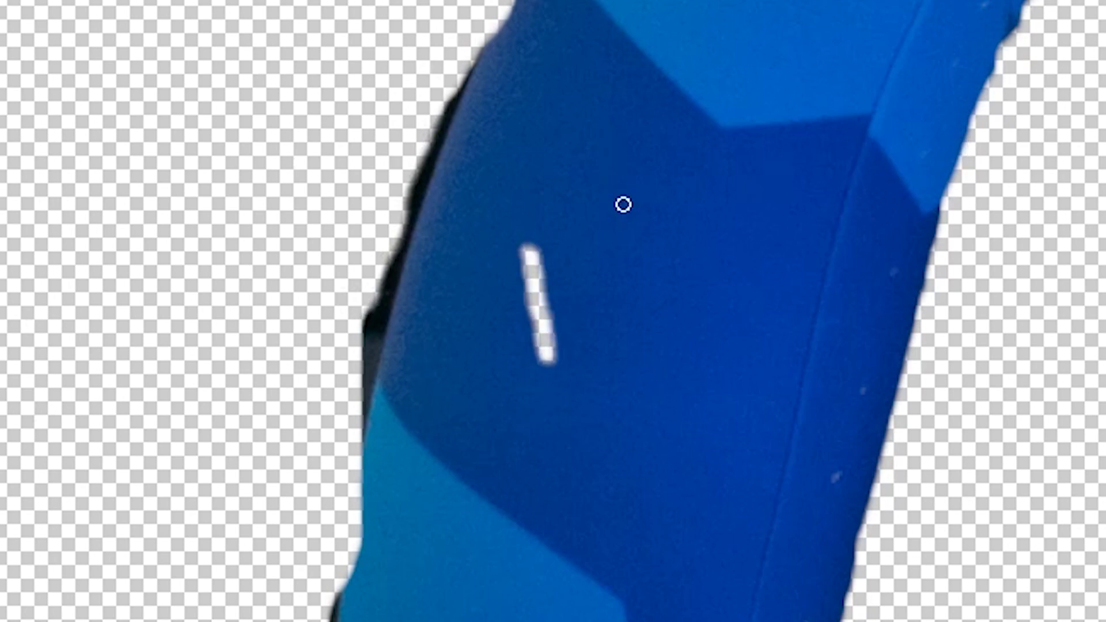
Restore the hidden strip on the knee by painting white with a larger brush, and switch back to black paint
{"action": "key", "text": "]"}
{"action": "key", "text": "]"}
{"action": "key", "text": "]"}
{"action": "key", "text": "]"}
{"action": "mouse_move", "coordinate": [551, 211]}
{"action": "left_mouse_down"}
{"action": "mouse_move", "coordinate": [524, 257]}
{"action": "mouse_move", "coordinate": [518, 352]}
{"action": "mouse_move", "coordinate": [534, 381]}
{"action": "mouse_move", "coordinate": [543, 220]}
{"action": "left_mouse_up"}
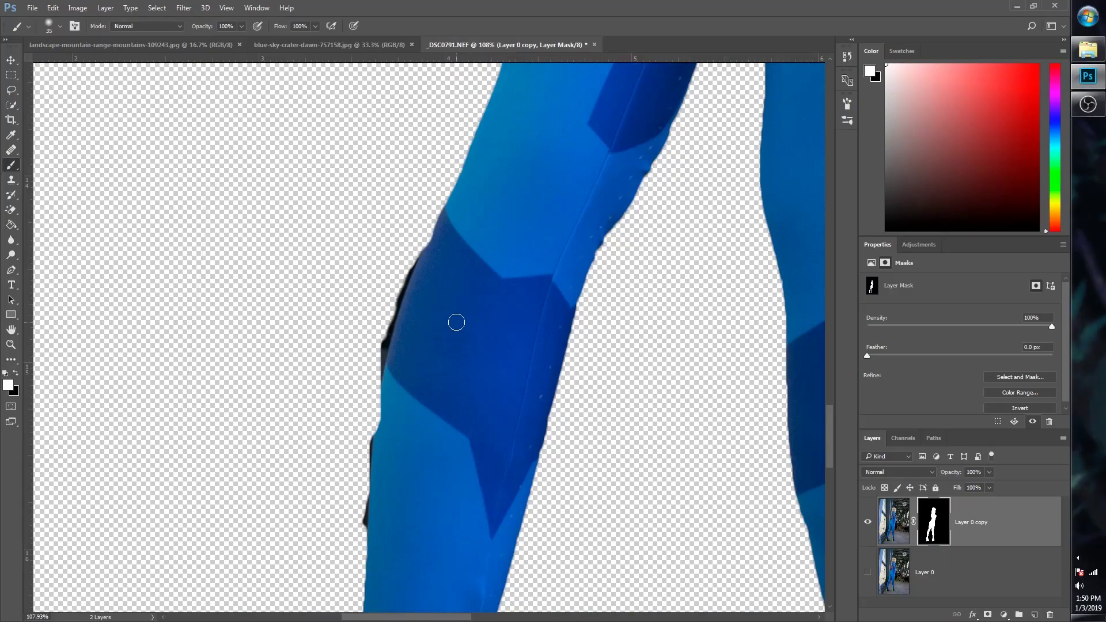
{"action": "left_click", "coordinate": [17, 374]}
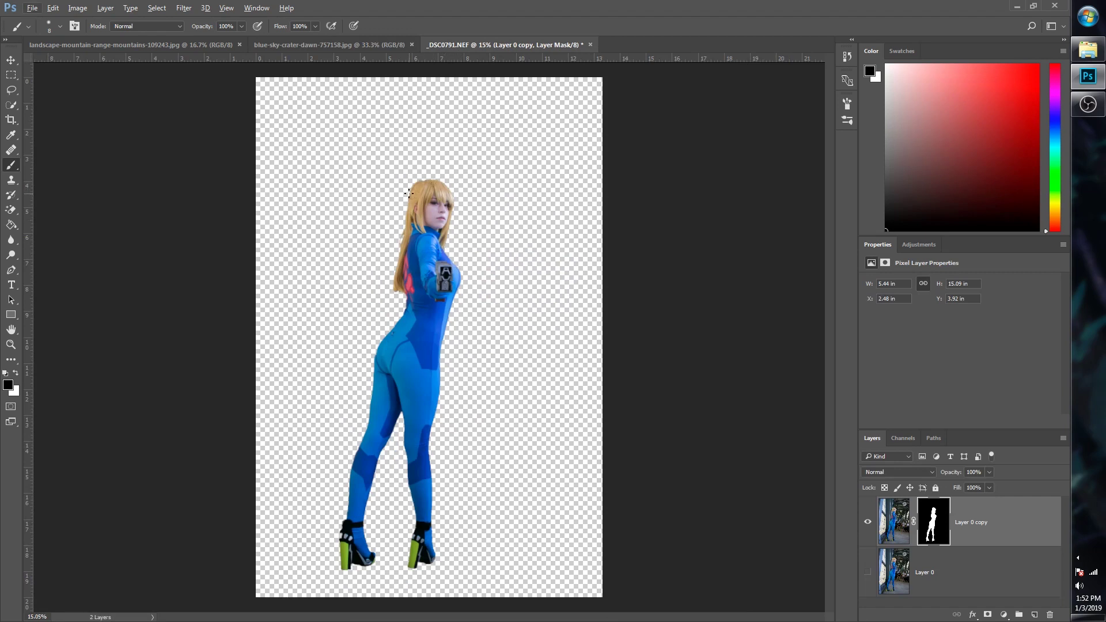
{"action": "scroll", "coordinate": [408, 193], "scroll_direction": "up", "scroll_amount": 3}
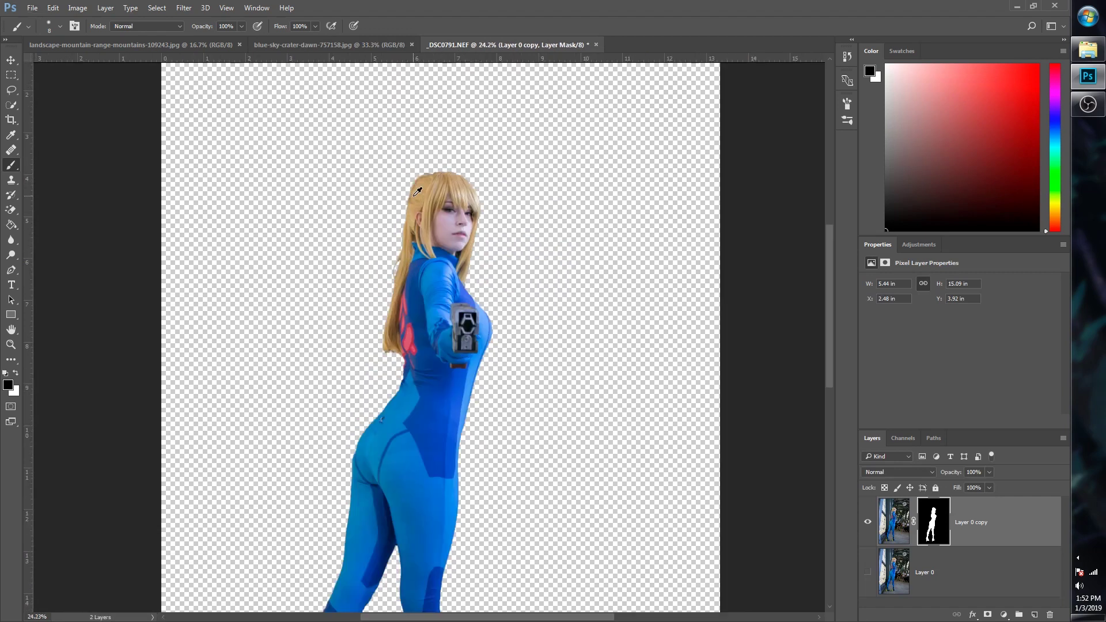
{"action": "scroll", "coordinate": [519, 260], "scroll_direction": "down", "scroll_amount": 4}
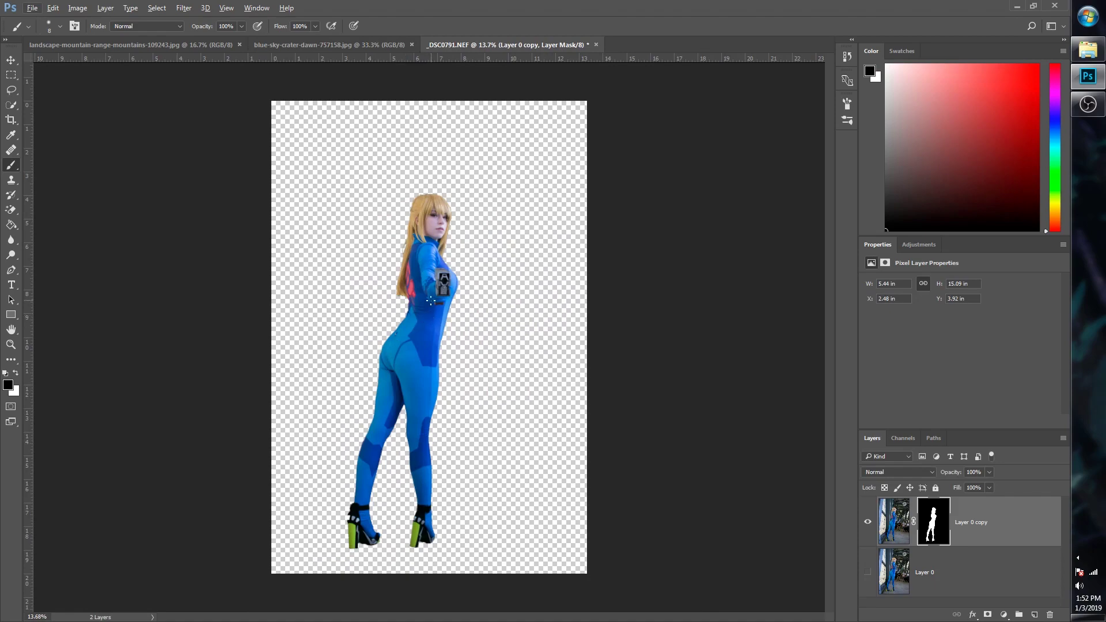
{"action": "scroll", "coordinate": [426, 225], "scroll_direction": "up", "scroll_amount": 3}
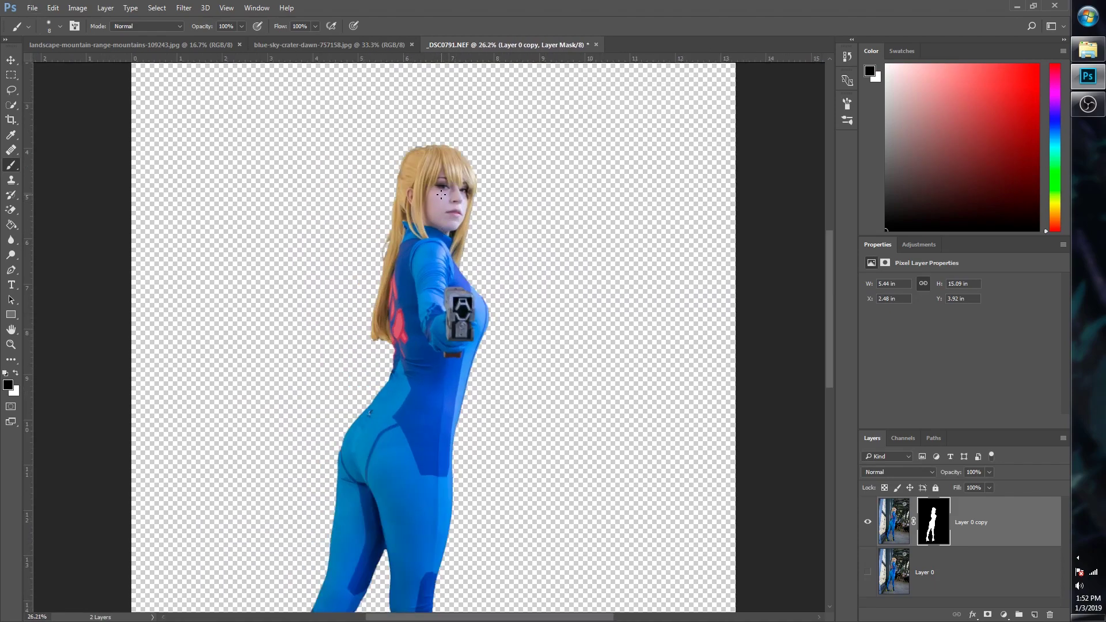
In blue-sky-crater-dawn-757158.jpg, select the crater and the whole rocky foreground with the Quick Selection tool, leaving out the sky
{"action": "left_click", "coordinate": [342, 46]}
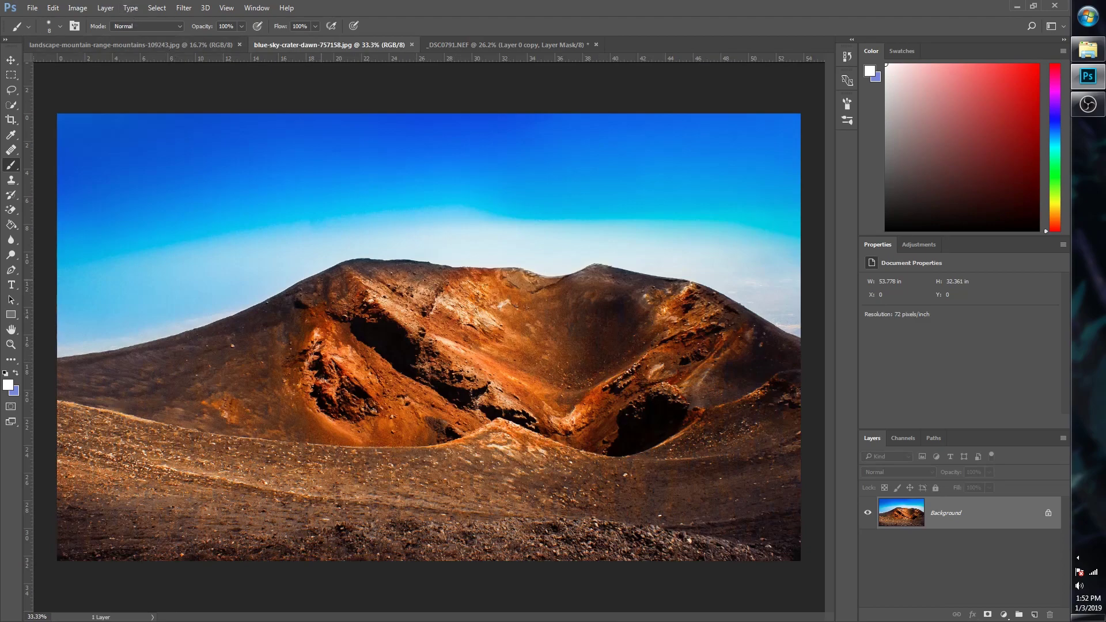
{"action": "left_click", "coordinate": [11, 105]}
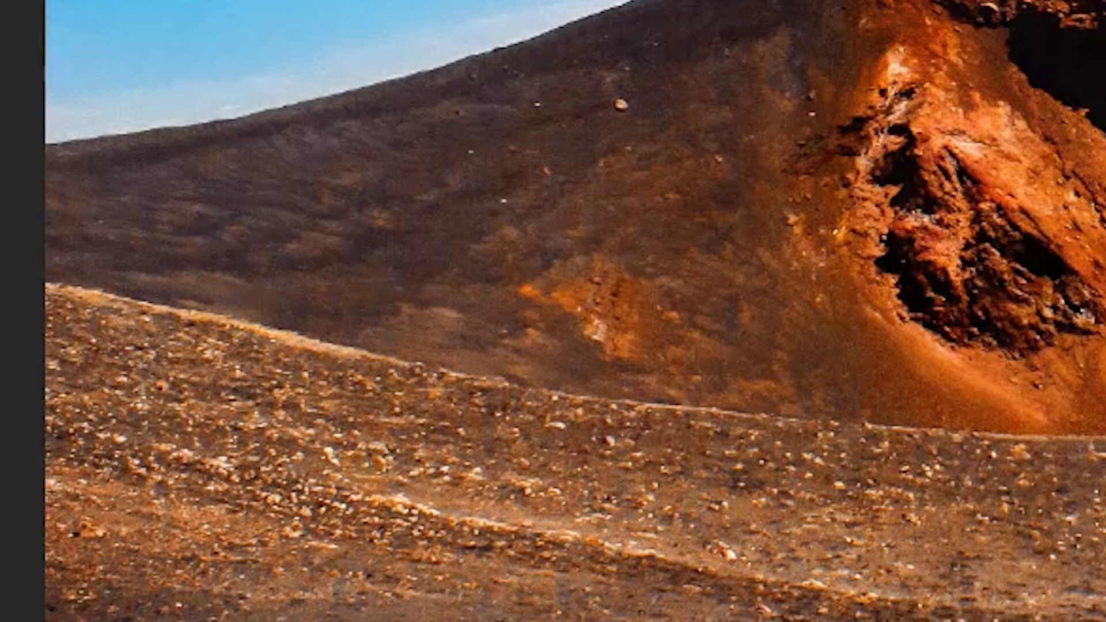
{"action": "mouse_move", "coordinate": [226, 178]}
{"action": "left_mouse_down"}
{"action": "mouse_move", "coordinate": [427, 158]}
{"action": "mouse_move", "coordinate": [777, 260]}
{"action": "left_mouse_up"}
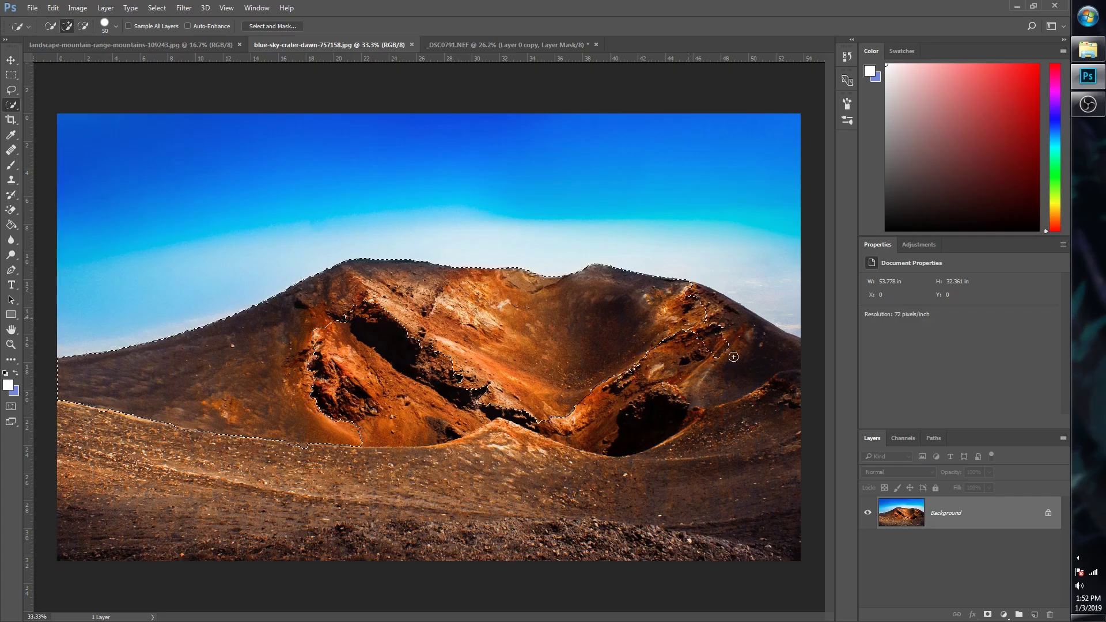
{"action": "mouse_move", "coordinate": [774, 378]}
{"action": "left_mouse_down"}
{"action": "mouse_move", "coordinate": [783, 469]}
{"action": "mouse_move", "coordinate": [765, 553]}
{"action": "left_mouse_up"}
{"action": "left_click_drag", "start_coordinate": [590, 553], "coordinate": [114, 542]}
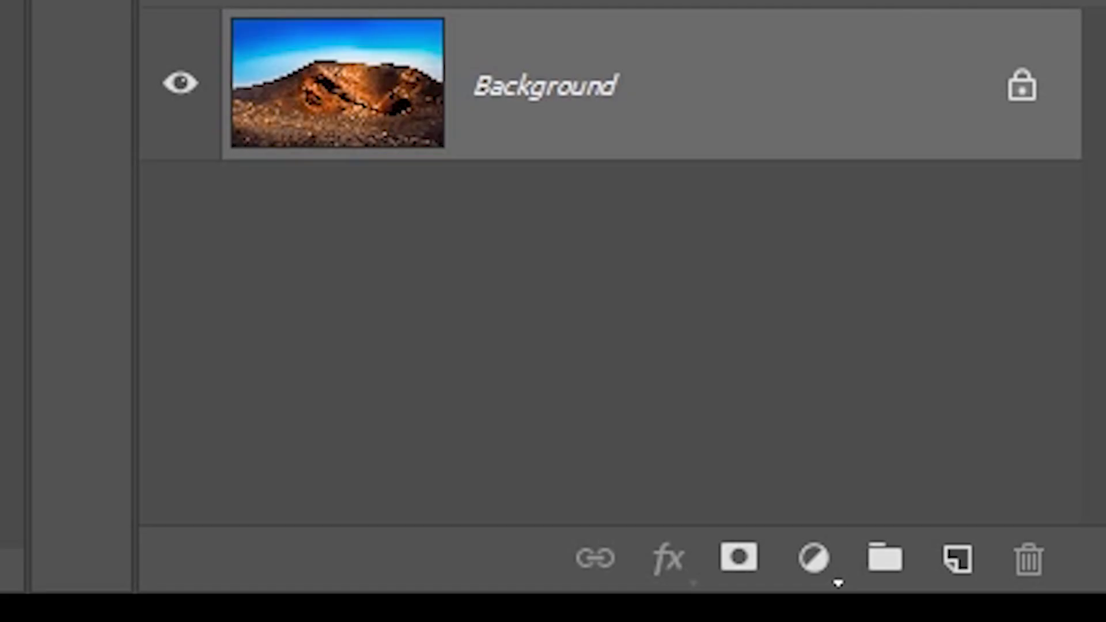
Hide the sky by adding a layer mask from the crater selection
{"action": "left_click", "coordinate": [738, 559]}
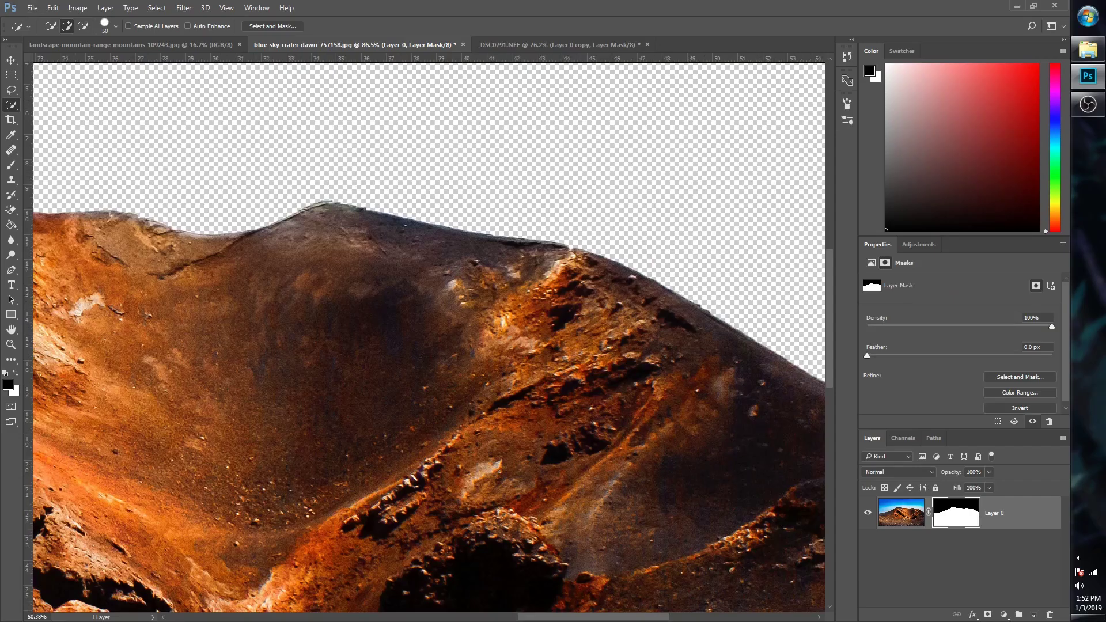
{"action": "key", "text": "ctrl+0"}
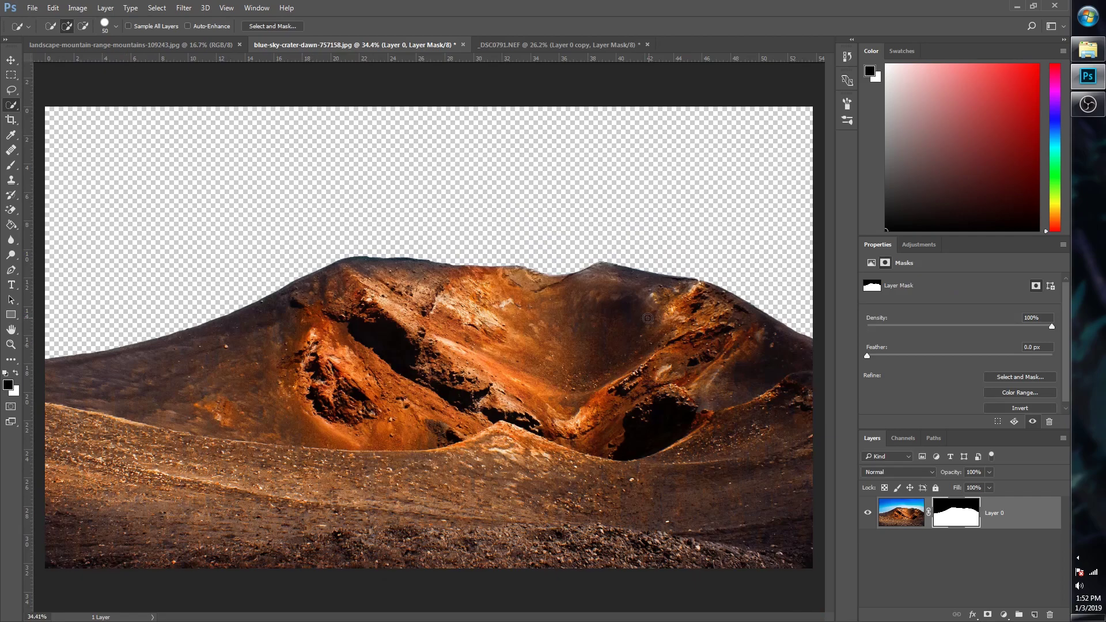
Refine the crater's layer mask in Select and Mask, setting Smooth to 10 and shifting the edge inward
{"action": "right_click", "coordinate": [959, 514]}
{"action": "left_click", "coordinate": [958, 485]}
{"action": "left_click", "coordinate": [930, 280]}
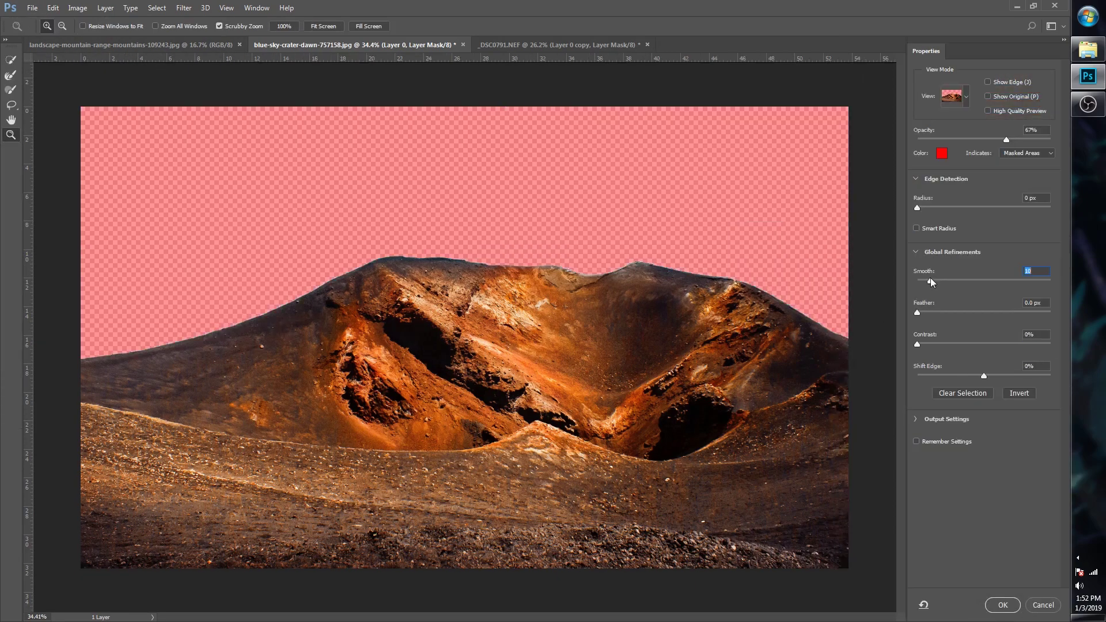
{"action": "left_click", "coordinate": [970, 376]}
{"action": "left_click", "coordinate": [1002, 605]}
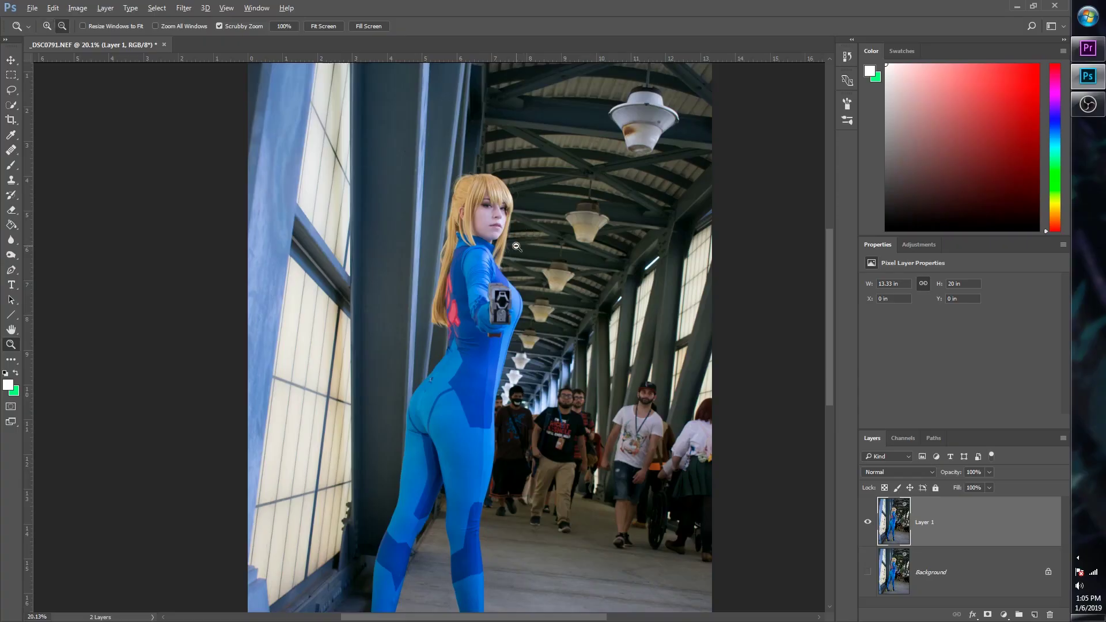
Start a Pen tool path on Layer 1 of _DSC0791.NEF with a straight segment along the hair edge beside the forehead
{"action": "left_click", "coordinate": [464, 276]}
{"action": "scroll", "coordinate": [467, 192], "scroll_direction": "up", "scroll_amount": 2}
{"action": "scroll", "coordinate": [468, 191], "scroll_direction": "up", "scroll_amount": 4}
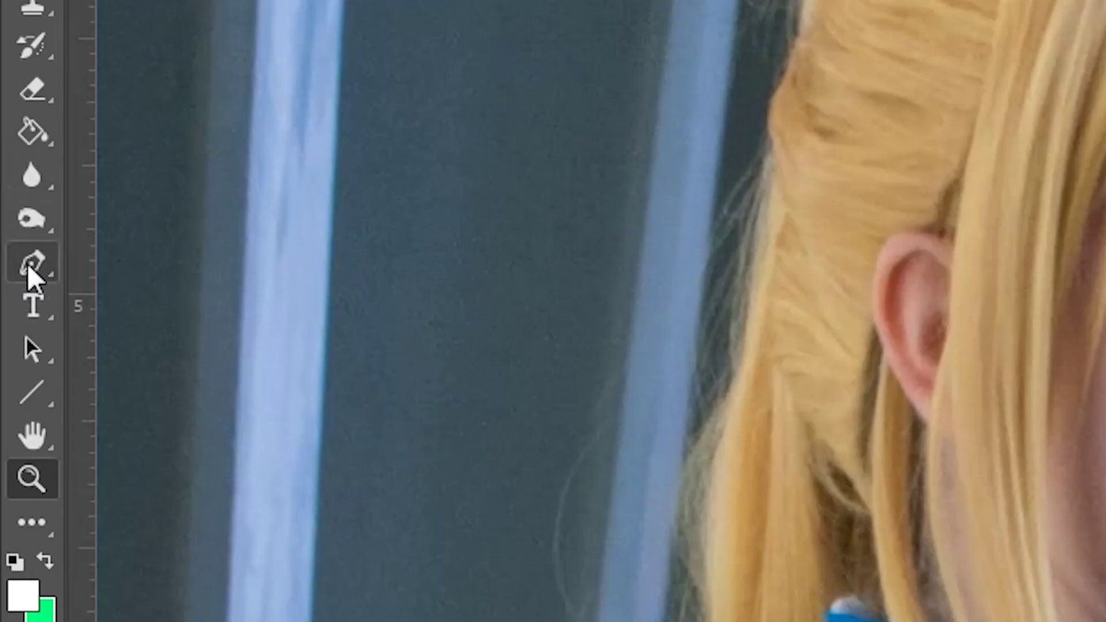
{"action": "left_click", "coordinate": [29, 265]}
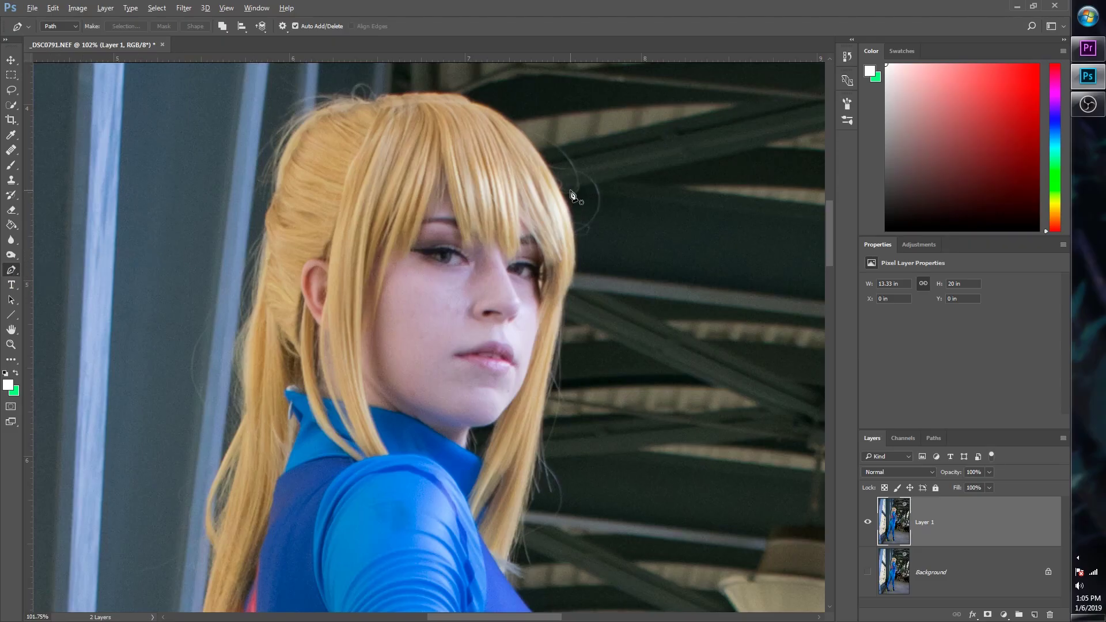
{"action": "scroll", "coordinate": [570, 195], "scroll_direction": "up", "scroll_amount": 4}
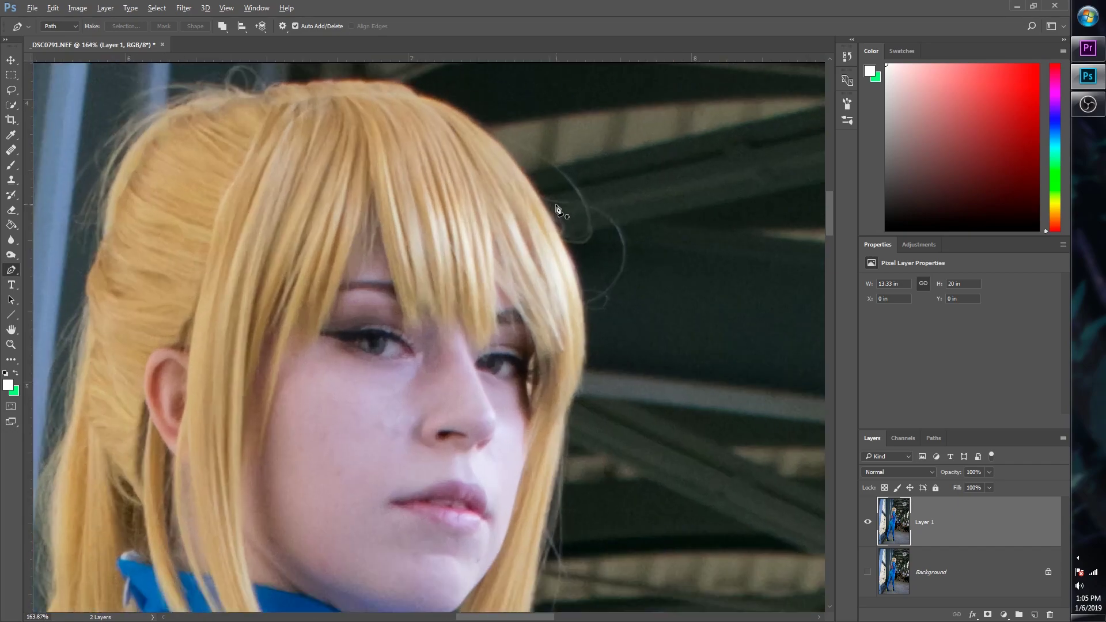
{"action": "scroll", "coordinate": [558, 209], "scroll_direction": "up", "scroll_amount": 1}
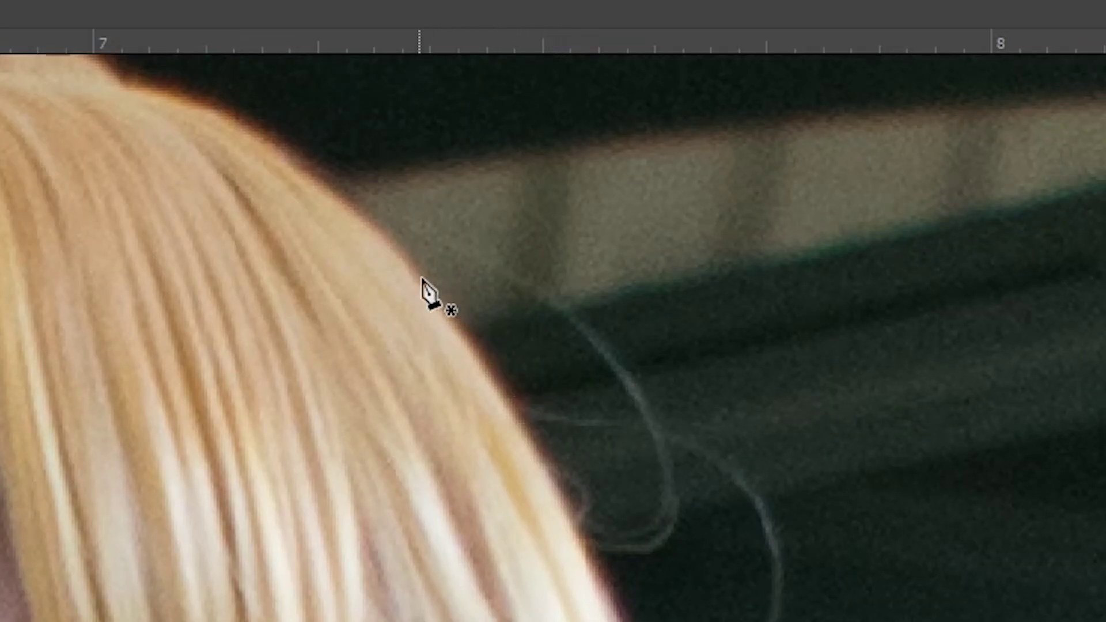
{"action": "left_click", "coordinate": [378, 228]}
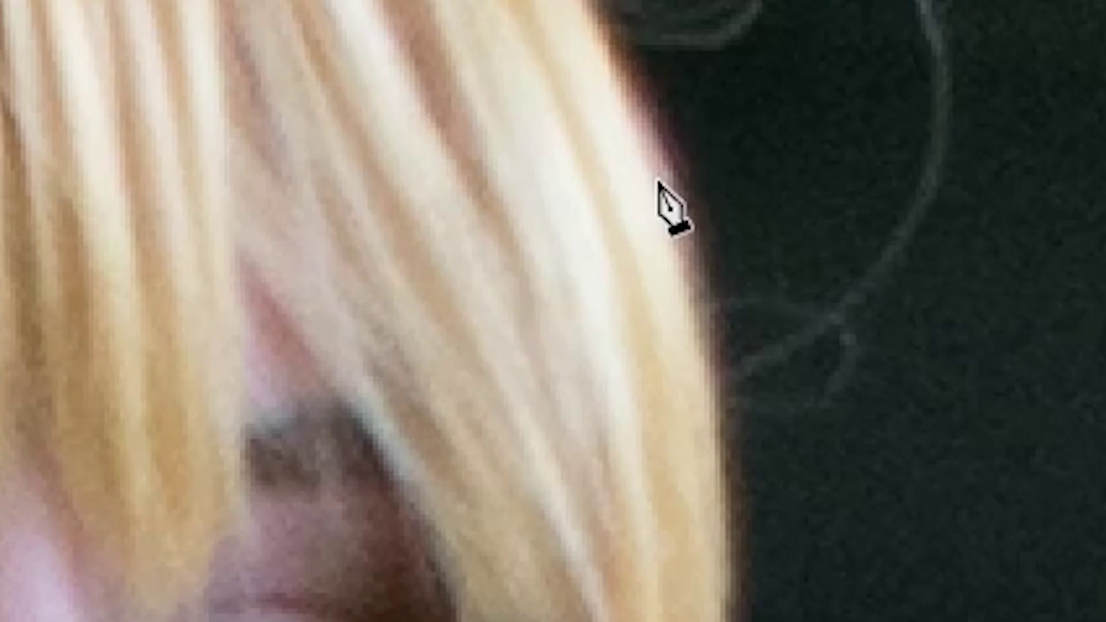
{"action": "left_click", "coordinate": [575, 286]}
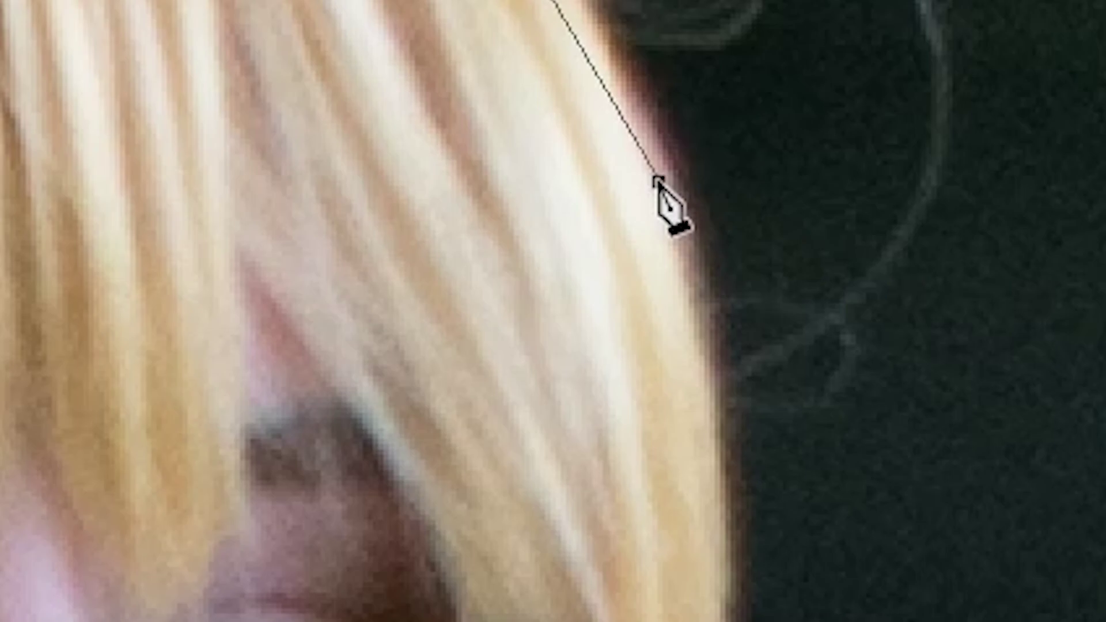
{"action": "left_click", "coordinate": [655, 177]}
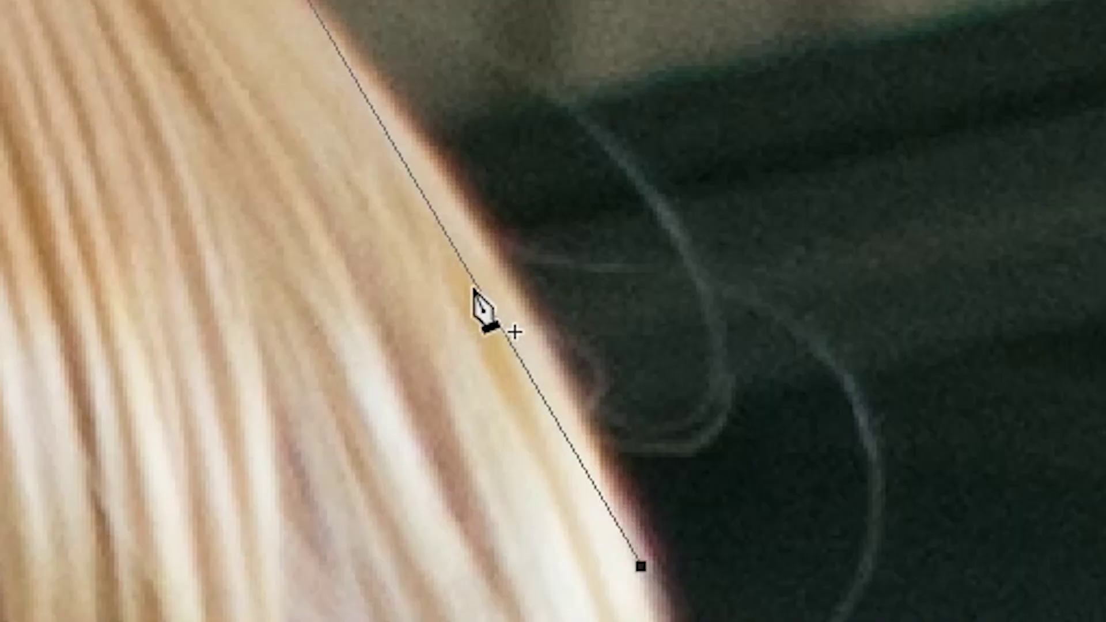
Fit the path to the hair's curve with added anchor points pulled outward, extending it down past the eye
{"action": "left_click", "coordinate": [474, 285]}
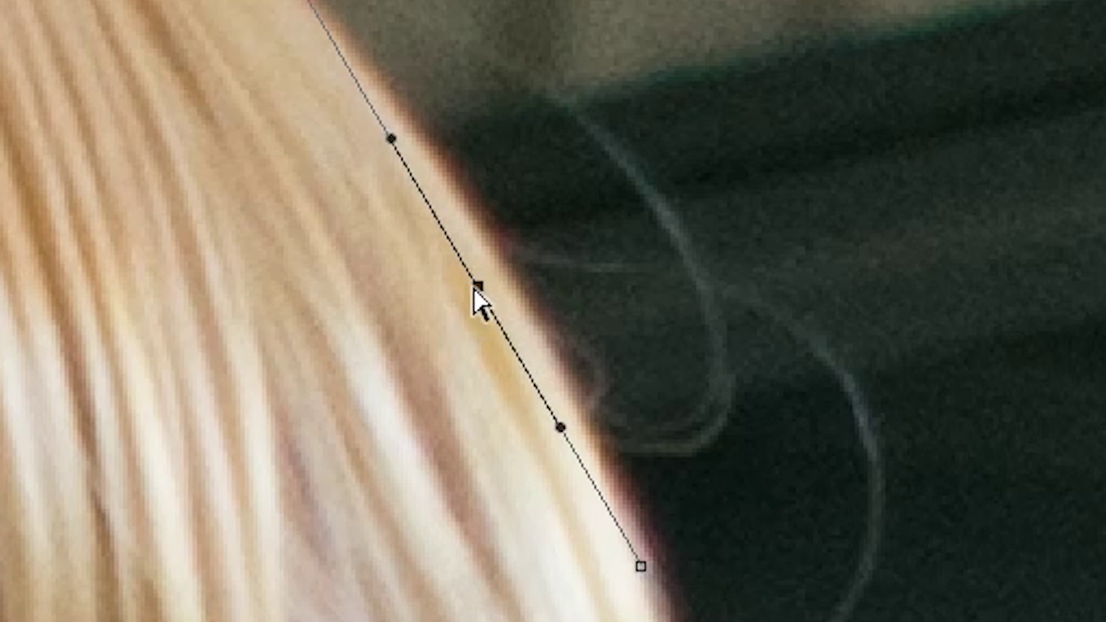
{"action": "left_click_drag", "start_coordinate": [476, 288], "coordinate": [505, 281]}
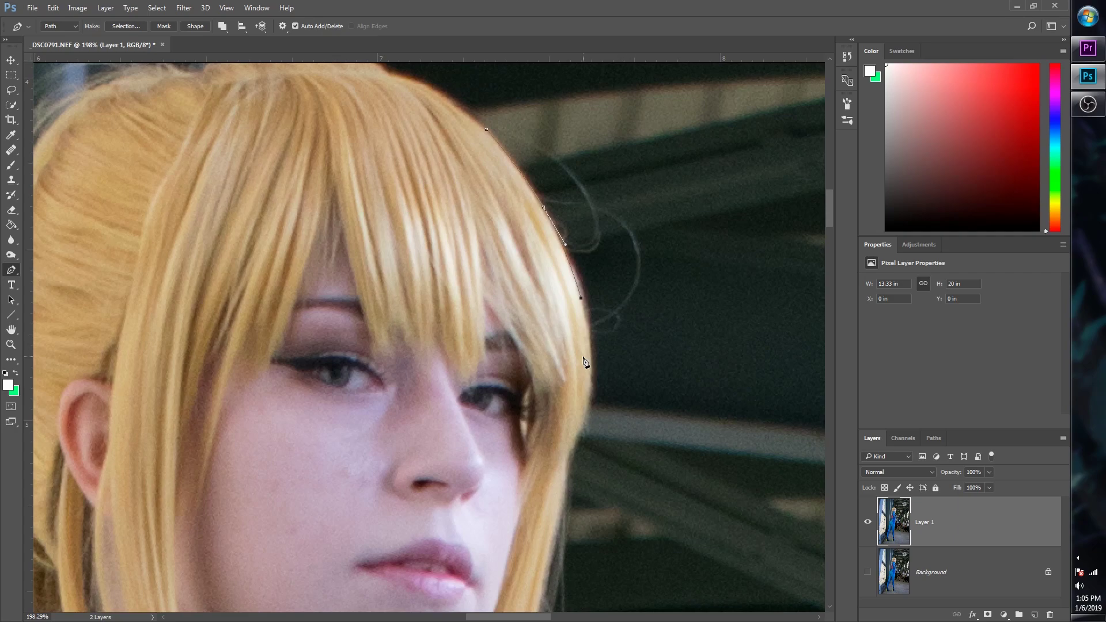
{"action": "left_click", "coordinate": [587, 396]}
{"action": "left_click", "coordinate": [567, 446]}
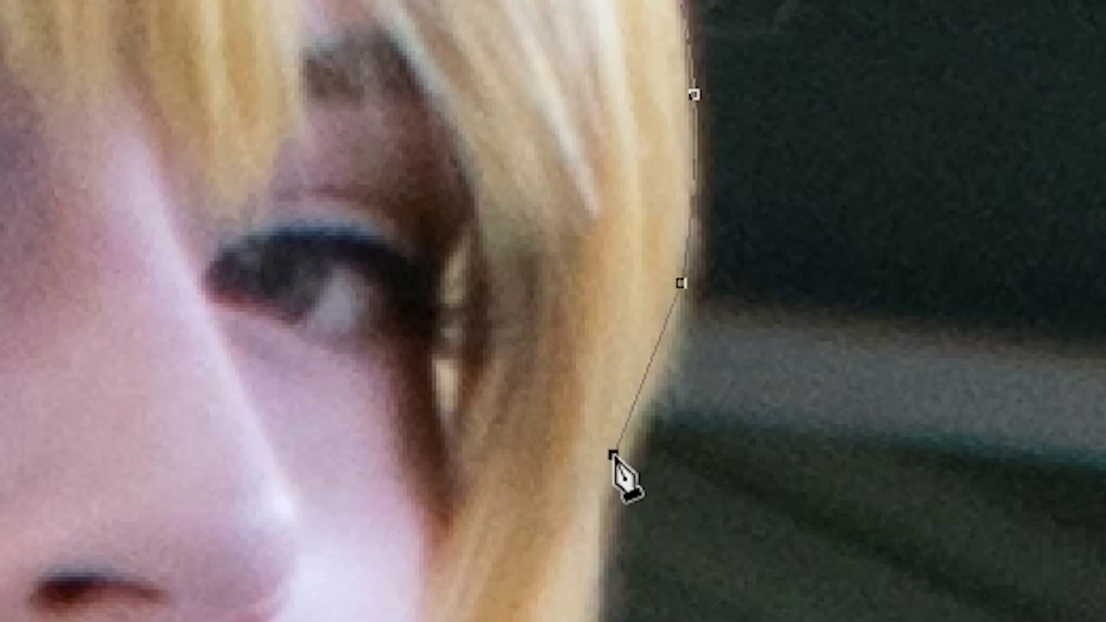
{"action": "left_click_drag", "start_coordinate": [649, 366], "coordinate": [661, 385]}
Continue the pen path down the outer edge of the front hair strand to its tip at the shoulder, bending segments to fit
{"action": "scroll", "coordinate": [586, 440], "scroll_direction": "down", "scroll_amount": 3}
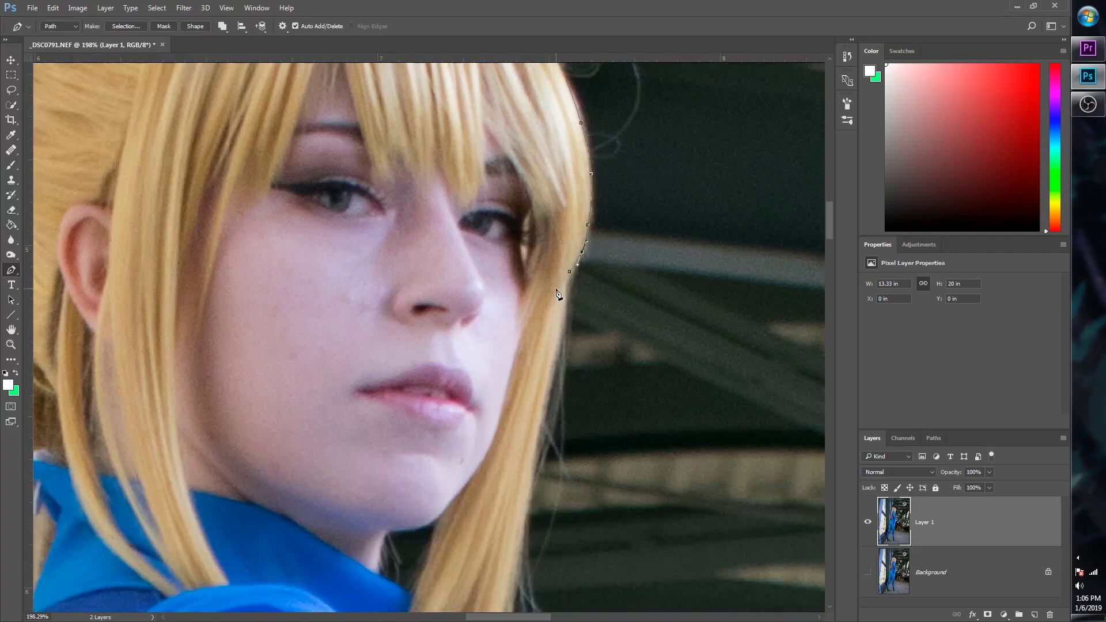
{"action": "left_click", "coordinate": [565, 282]}
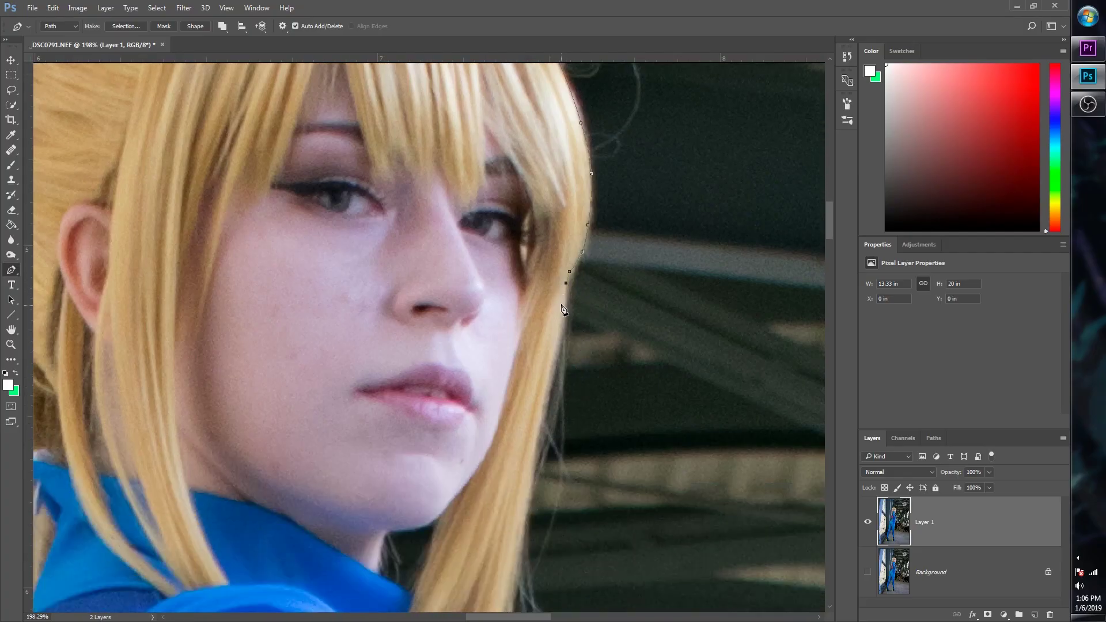
{"action": "left_click", "coordinate": [543, 410]}
{"action": "left_click_drag", "start_coordinate": [556, 349], "coordinate": [564, 328]}
{"action": "scroll", "coordinate": [564, 329], "scroll_direction": "down", "scroll_amount": 6}
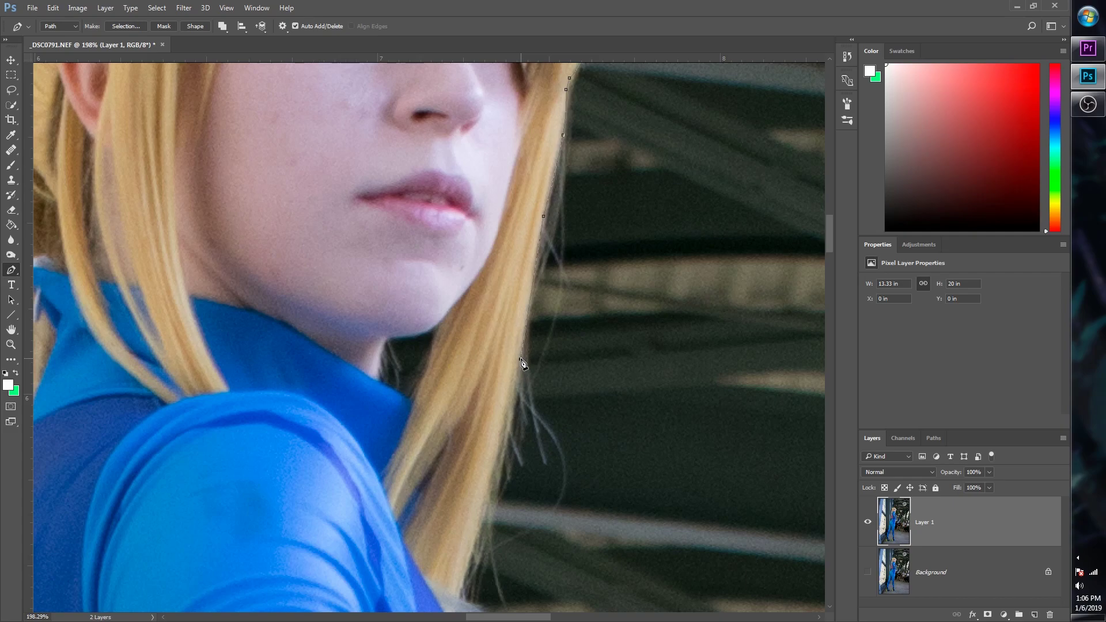
{"action": "left_click", "coordinate": [521, 359]}
{"action": "scroll", "coordinate": [530, 317], "scroll_direction": "down", "scroll_amount": 1}
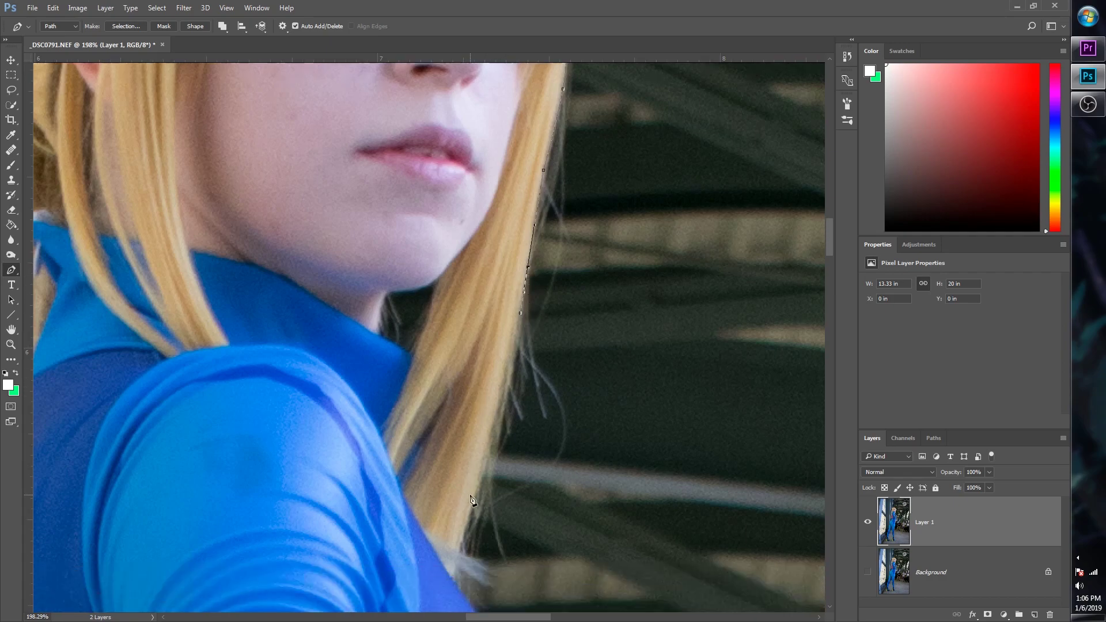
{"action": "left_click", "coordinate": [464, 528]}
{"action": "left_click", "coordinate": [501, 400]}
{"action": "scroll", "coordinate": [501, 403], "scroll_direction": "down", "scroll_amount": 1}
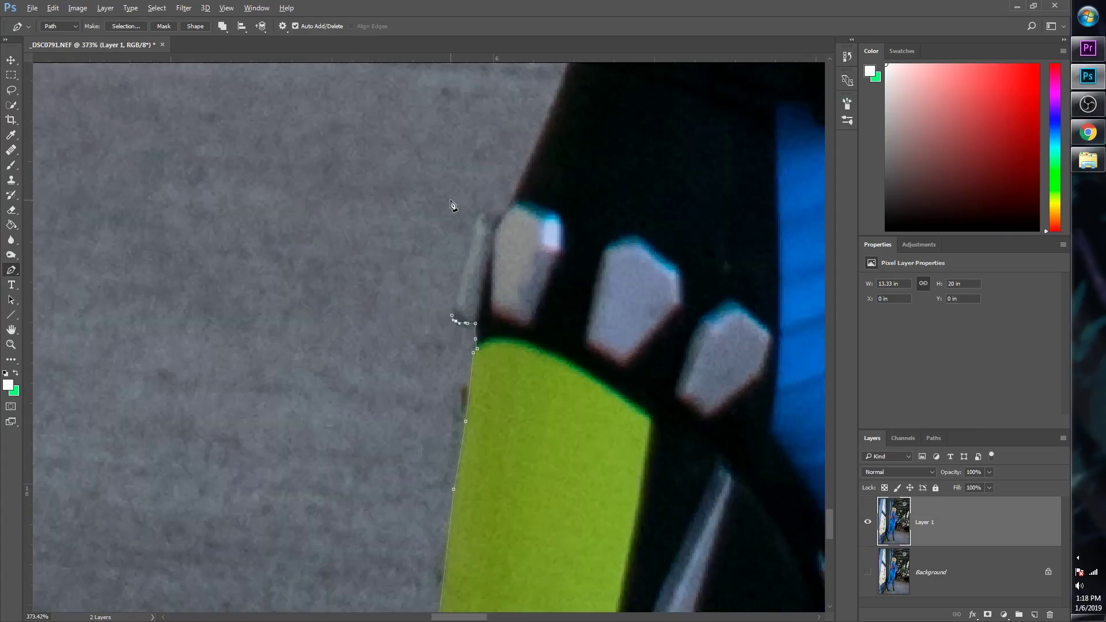
Trace the pen path around the top of the outermost grey stud above the shoe's yellow-green heel
{"action": "left_click", "coordinate": [486, 211]}
{"action": "left_click", "coordinate": [495, 215]}
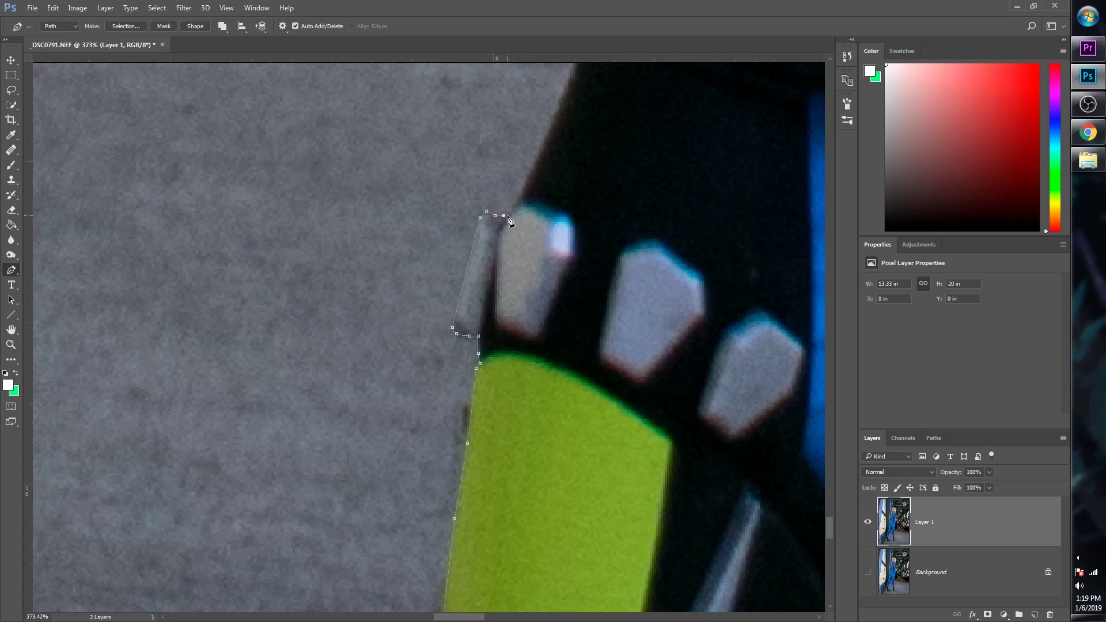
{"action": "left_click", "coordinate": [507, 216]}
{"action": "scroll", "coordinate": [507, 217], "scroll_direction": "down", "scroll_amount": 2}
{"action": "scroll", "coordinate": [541, 230], "scroll_direction": "up", "scroll_amount": 3}
{"action": "scroll", "coordinate": [549, 243], "scroll_direction": "up", "scroll_amount": 3}
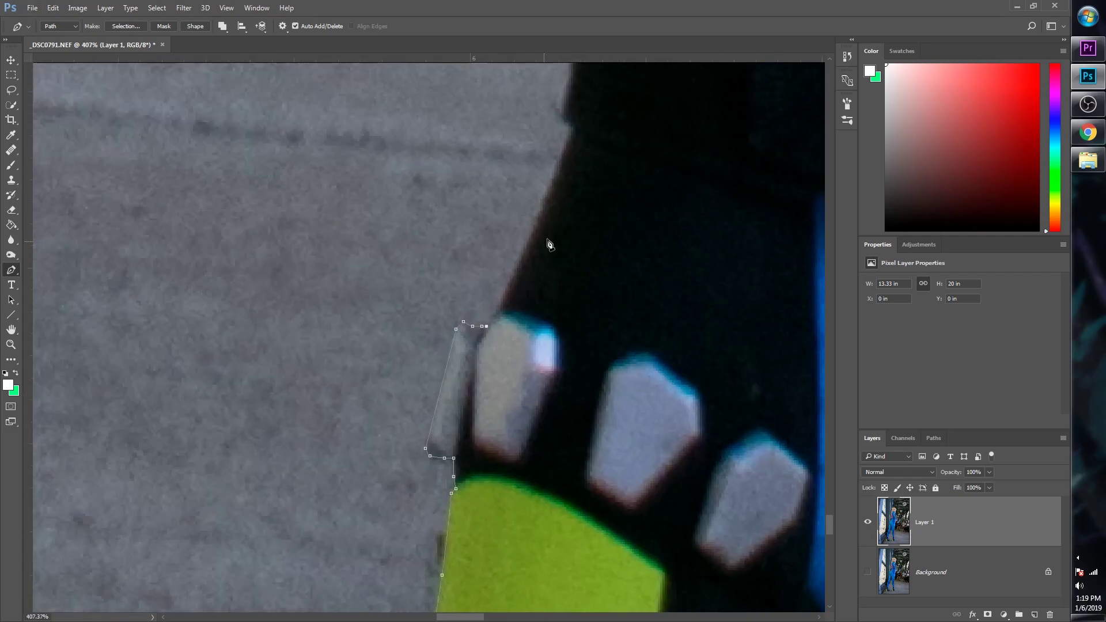
{"action": "scroll", "coordinate": [548, 243], "scroll_direction": "up", "scroll_amount": 2}
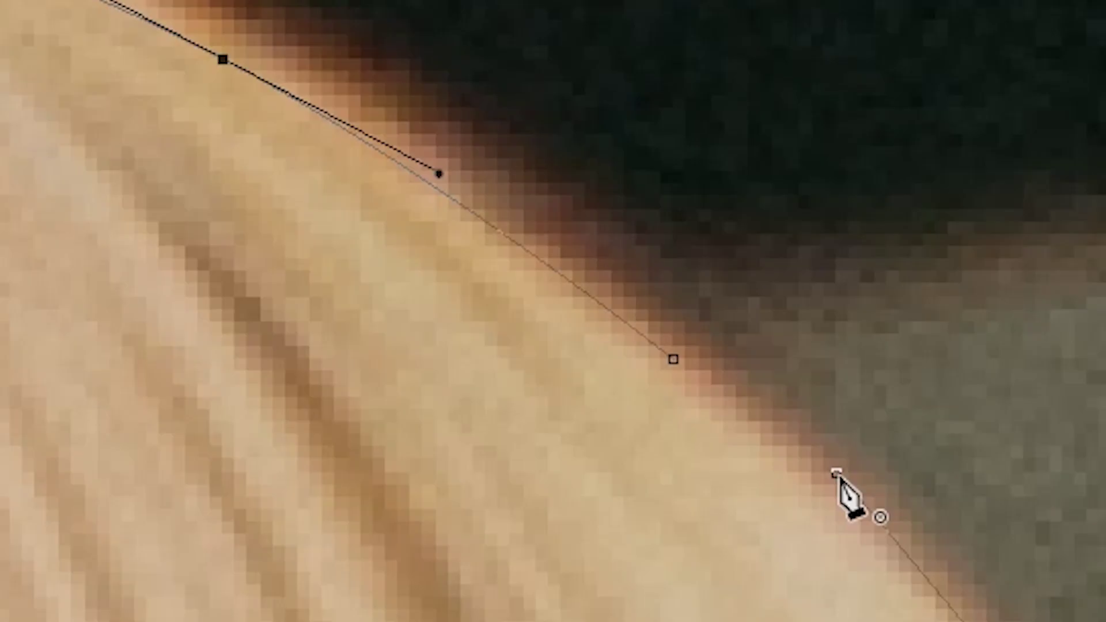
Close the path at its starting point on the hair and convert it to a new anti-aliased selection with 0 px feather
{"action": "left_click", "coordinate": [837, 474]}
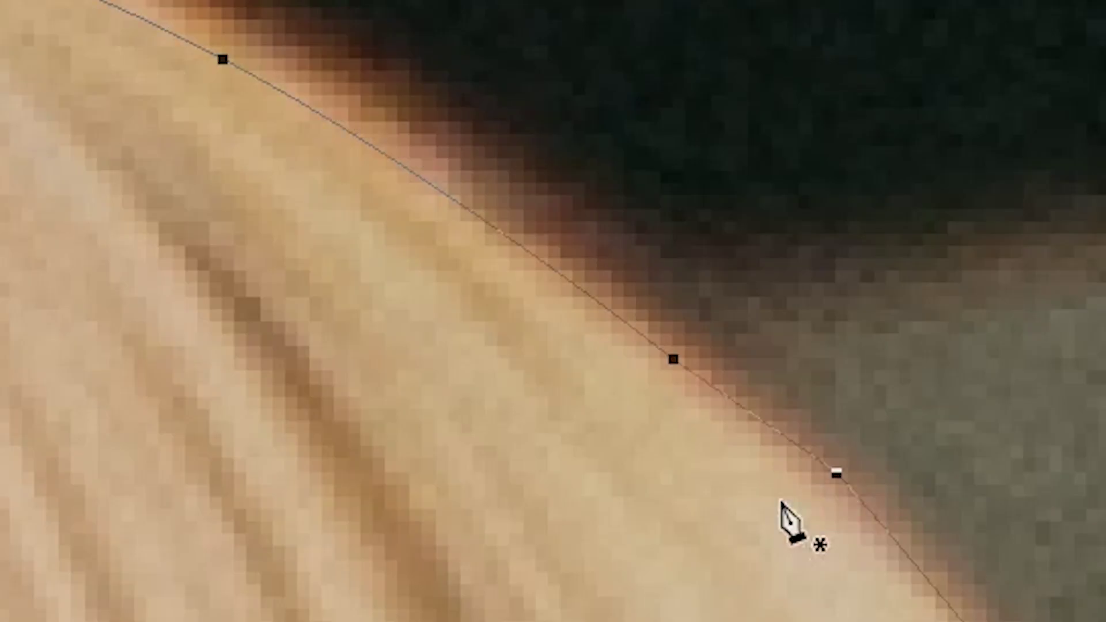
{"action": "right_click", "coordinate": [374, 85]}
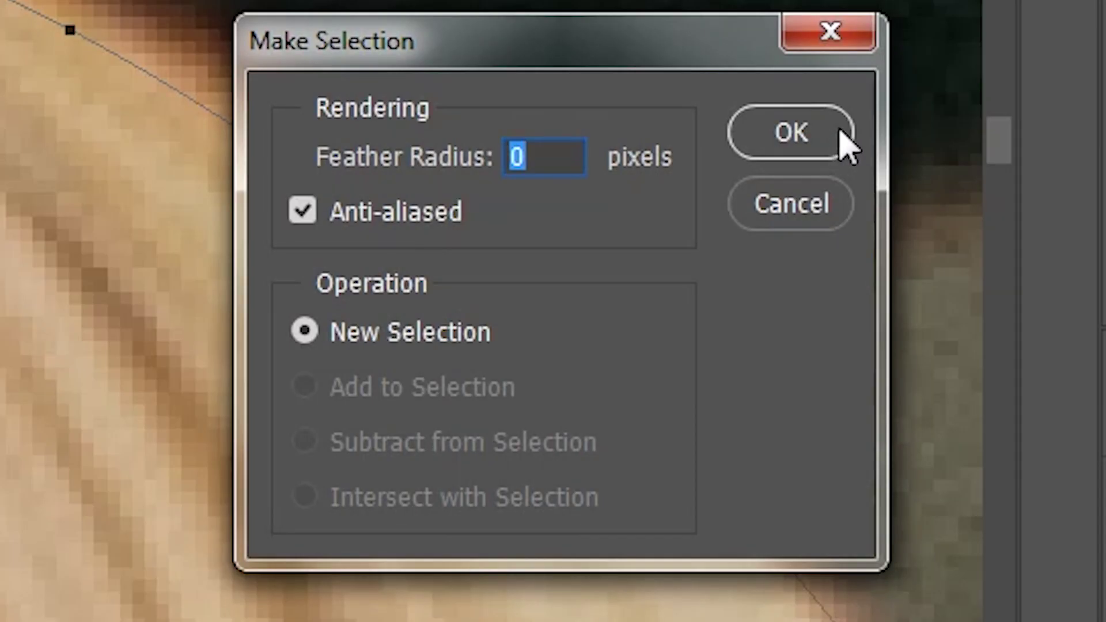
{"action": "left_click", "coordinate": [839, 131]}
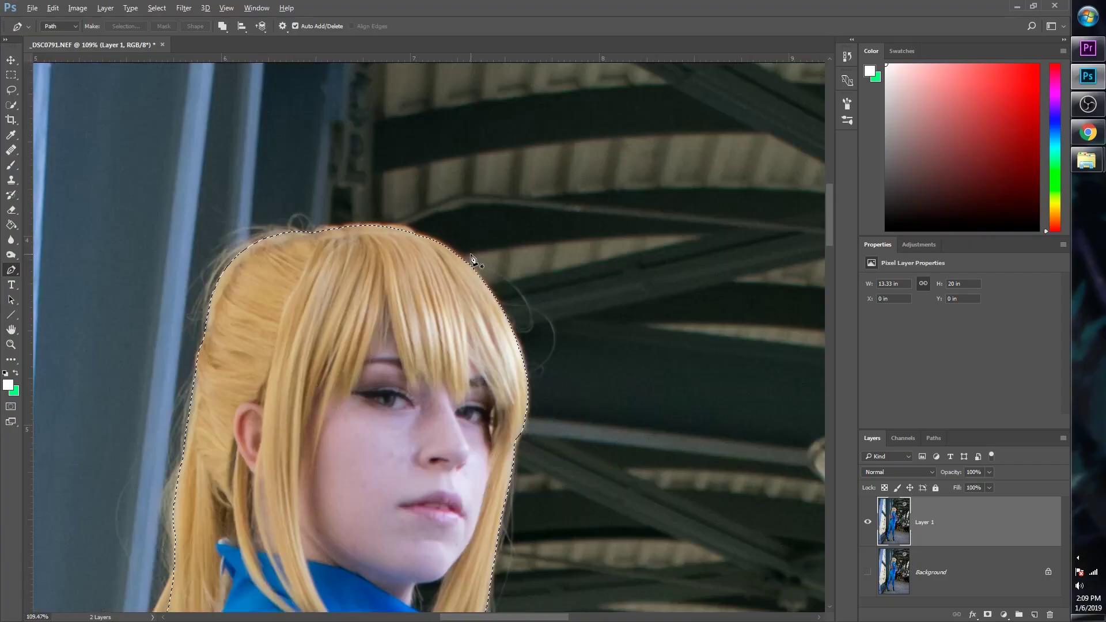
Hide everything around the woman by adding a layer mask to Layer 1 from the selection
{"action": "scroll", "coordinate": [472, 259], "scroll_direction": "down", "scroll_amount": 3}
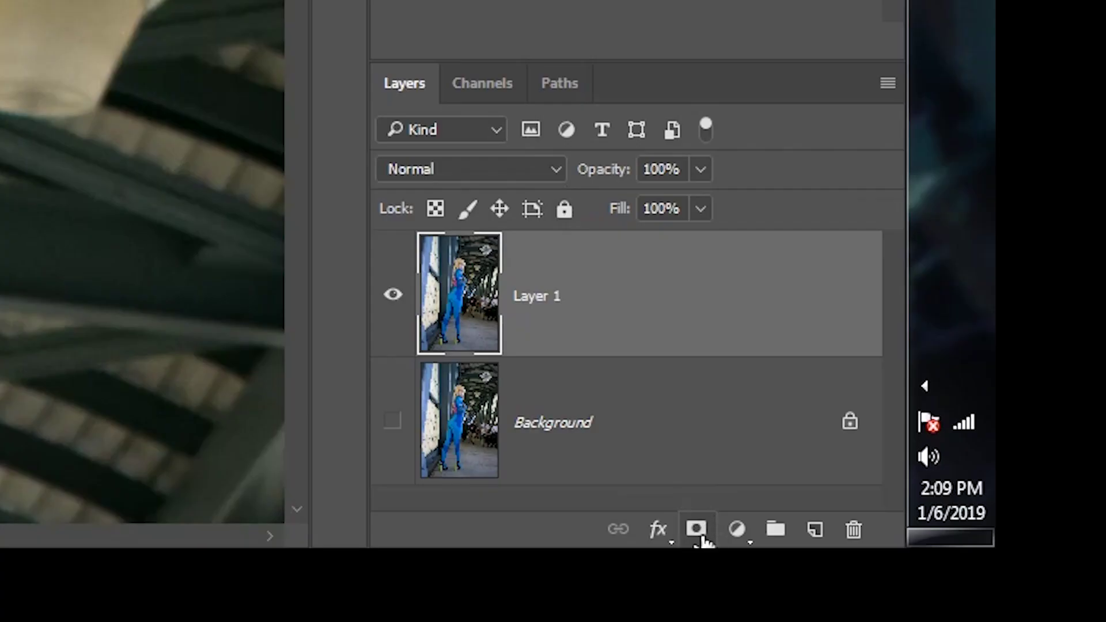
{"action": "left_click", "coordinate": [697, 530]}
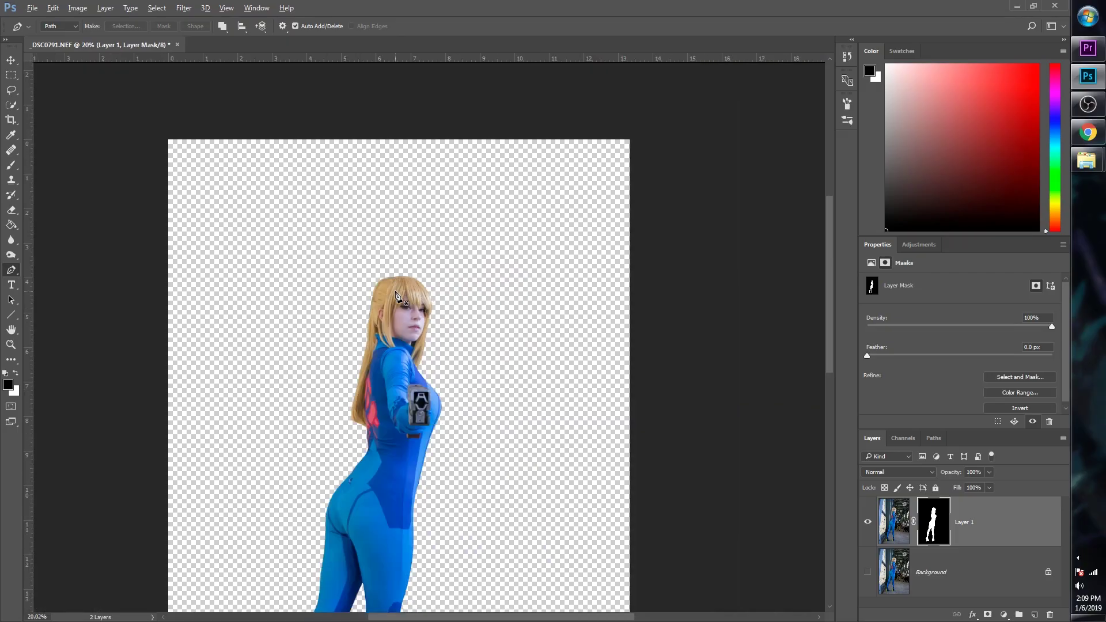
{"action": "scroll", "coordinate": [397, 297], "scroll_direction": "down", "scroll_amount": 2}
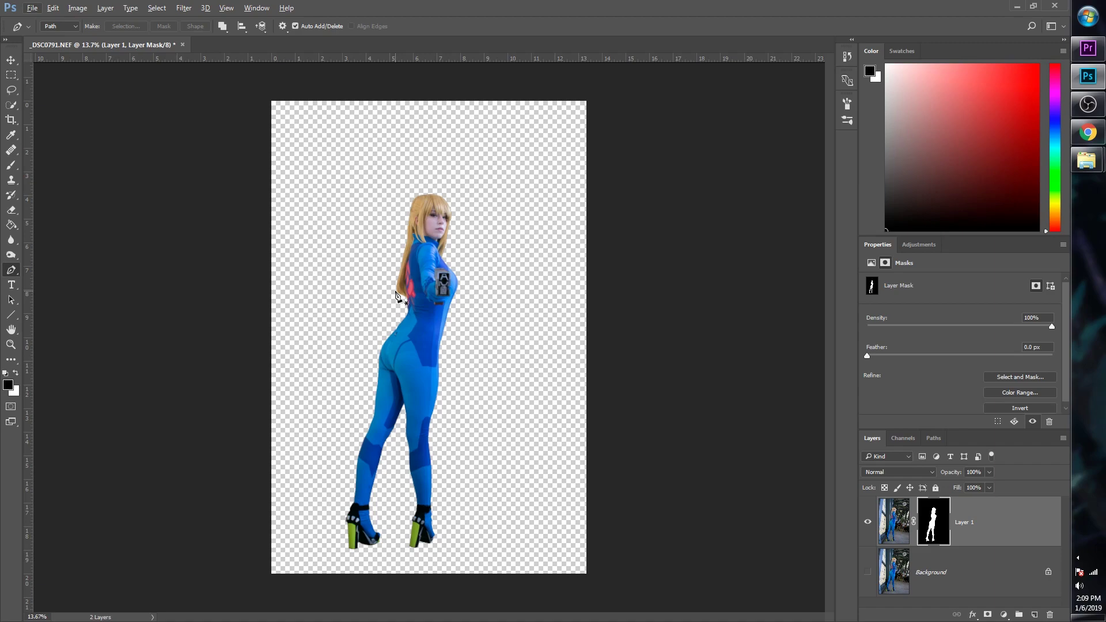
Examine the cutout's edges closely around the head, the long hair and the extended arm
{"action": "scroll", "coordinate": [392, 218], "scroll_direction": "up", "scroll_amount": 8}
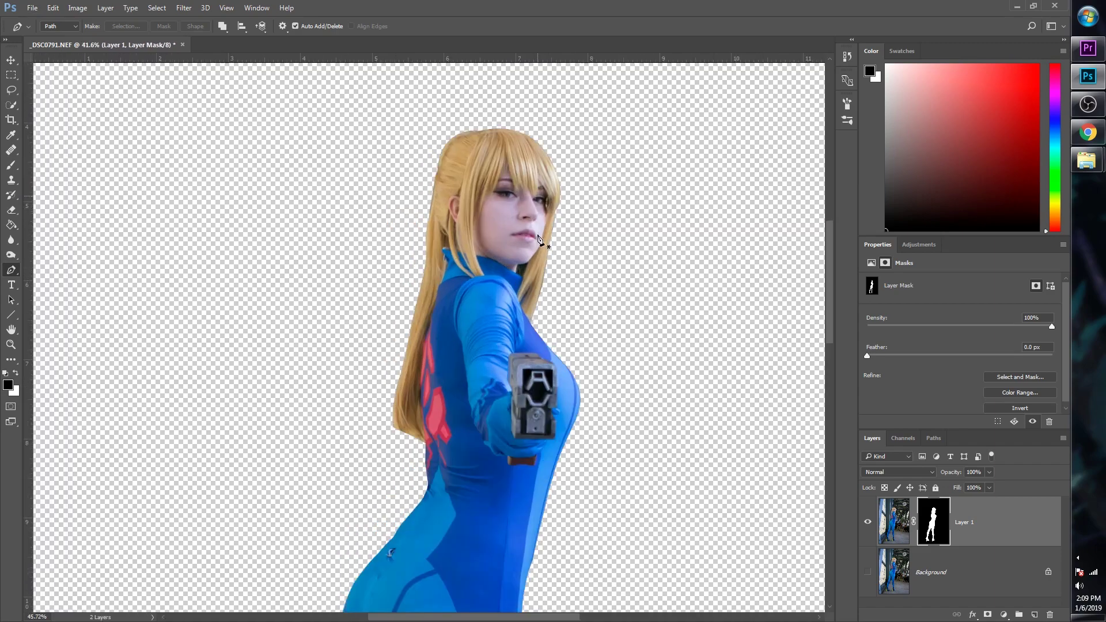
{"action": "scroll", "coordinate": [394, 216], "scroll_direction": "up", "scroll_amount": 3}
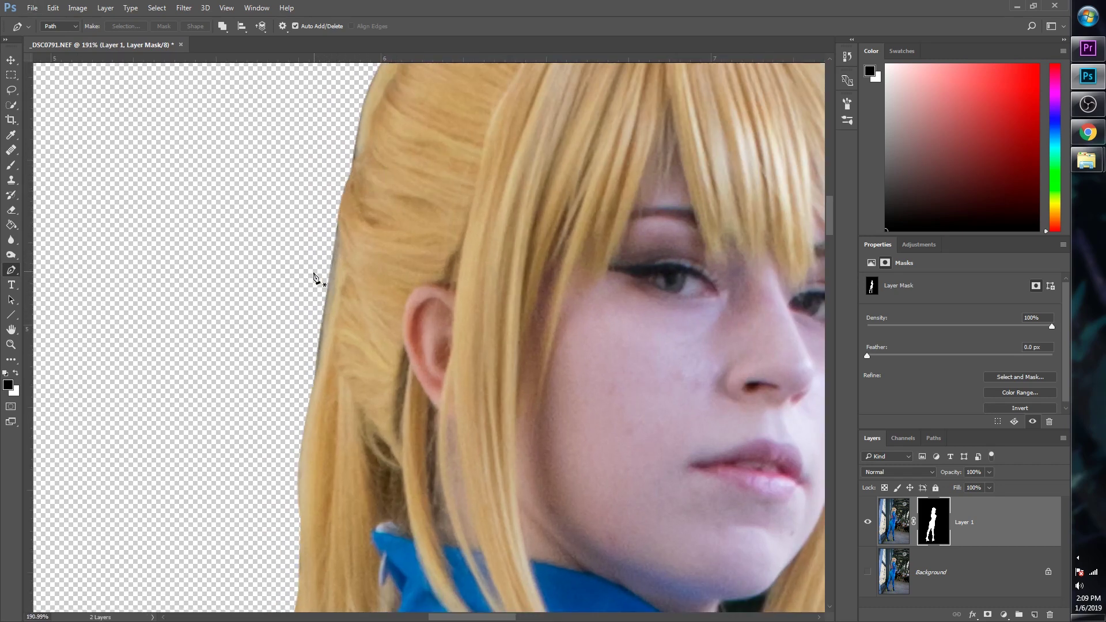
{"action": "scroll", "coordinate": [318, 279], "scroll_direction": "down", "scroll_amount": 5}
{"action": "scroll", "coordinate": [277, 478], "scroll_direction": "up", "scroll_amount": 5}
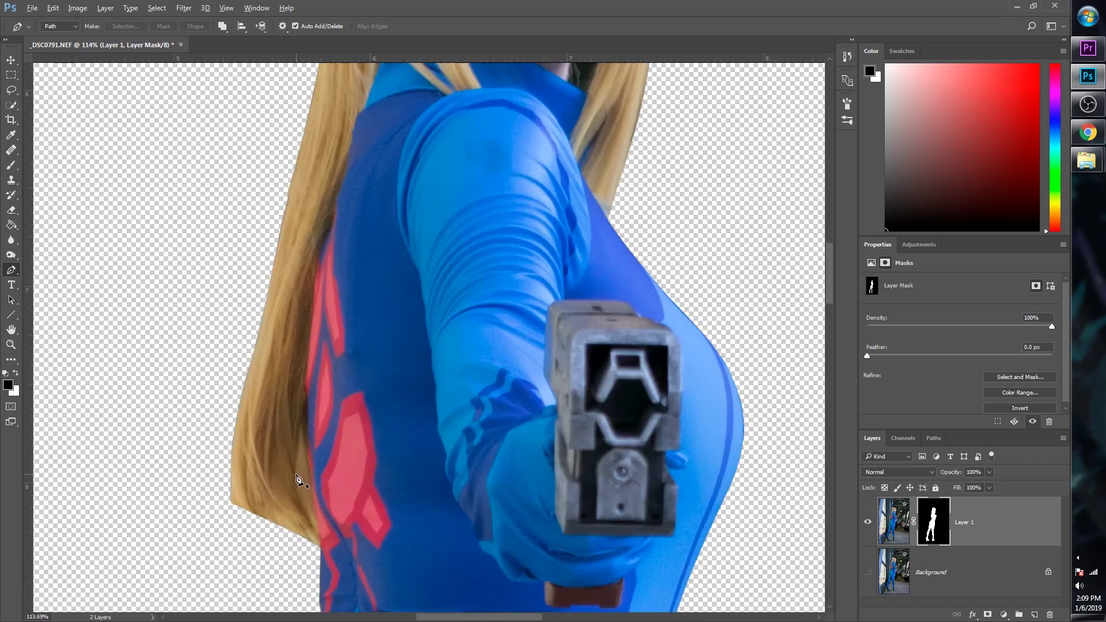
{"action": "scroll", "coordinate": [298, 479], "scroll_direction": "up", "scroll_amount": 1}
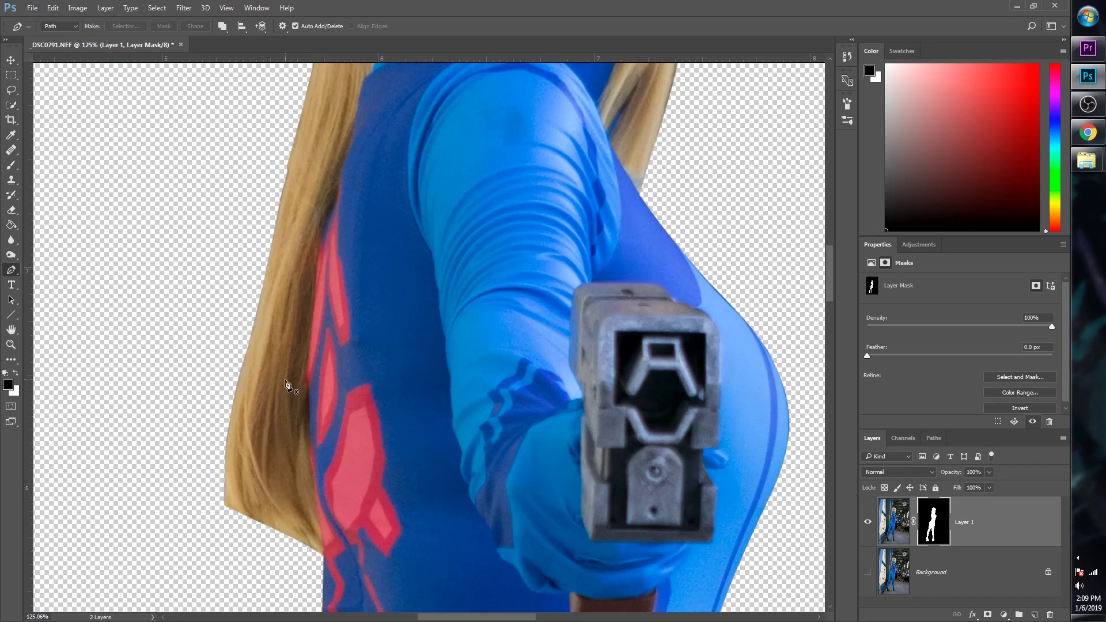
{"action": "scroll", "coordinate": [286, 385], "scroll_direction": "down", "scroll_amount": 5}
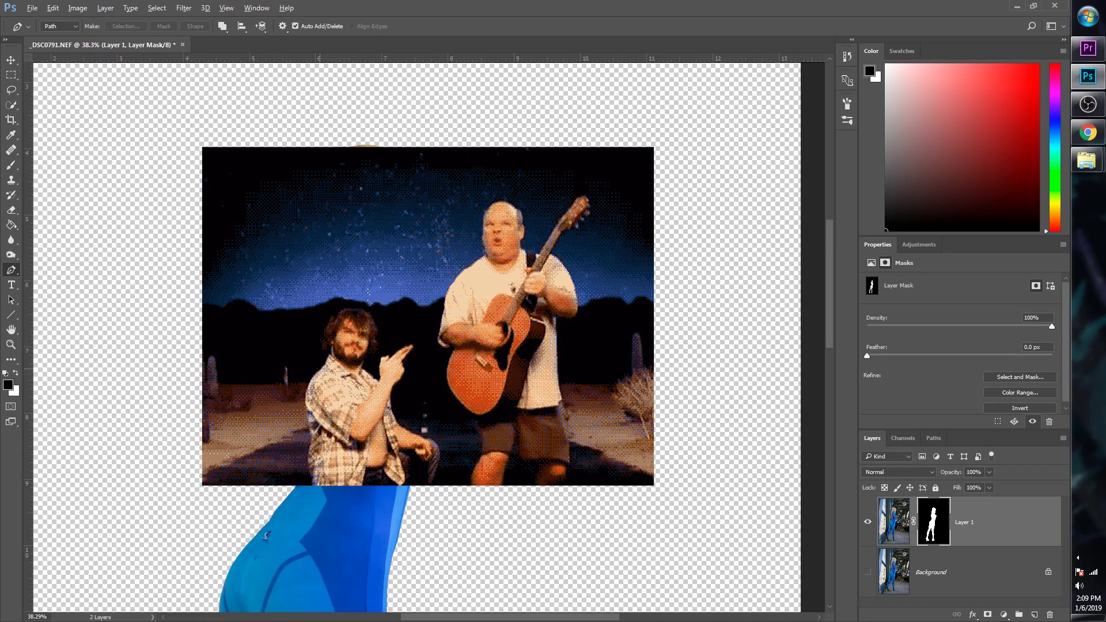
{"action": "scroll", "coordinate": [460, 248], "scroll_direction": "up", "scroll_amount": 2}
{"action": "scroll", "coordinate": [453, 234], "scroll_direction": "up", "scroll_amount": 2}
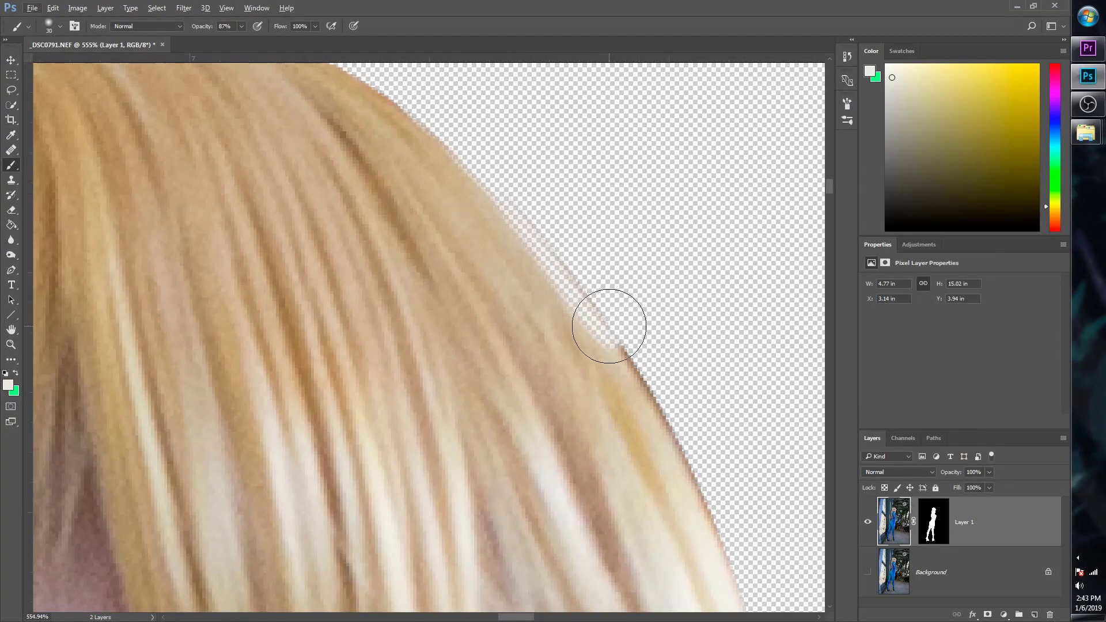
Paint black on Layer 1's mask with a size 10 brush at 87% opacity to clean the dark fringe along the hair edge
{"action": "left_click", "coordinate": [931, 522]}
{"action": "key", "text": "d"}
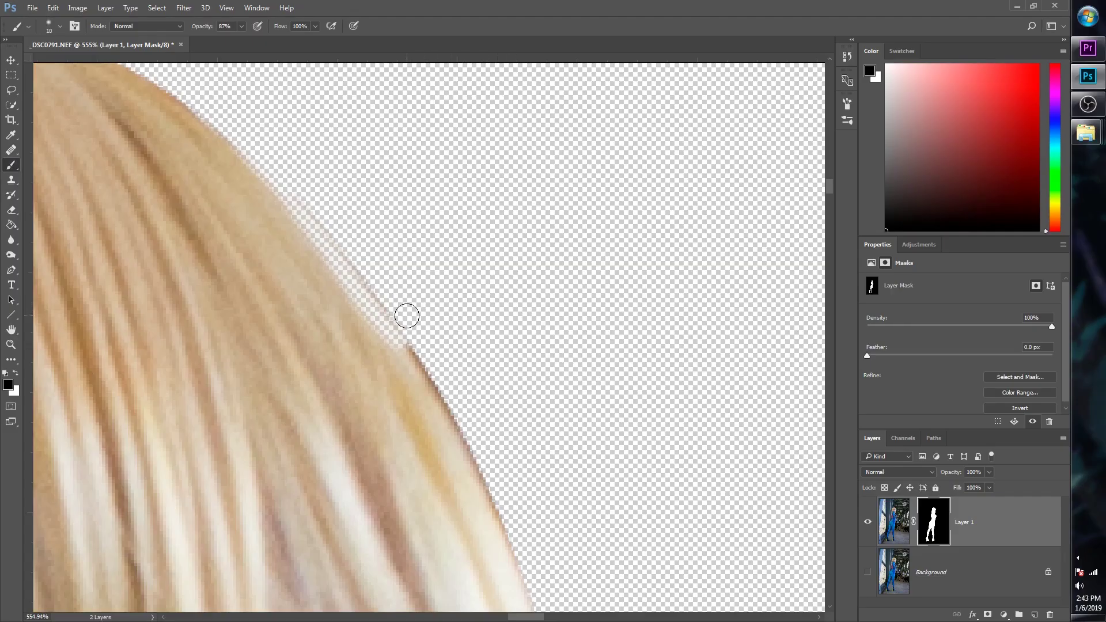
{"action": "left_click_drag", "start_coordinate": [395, 322], "coordinate": [437, 376]}
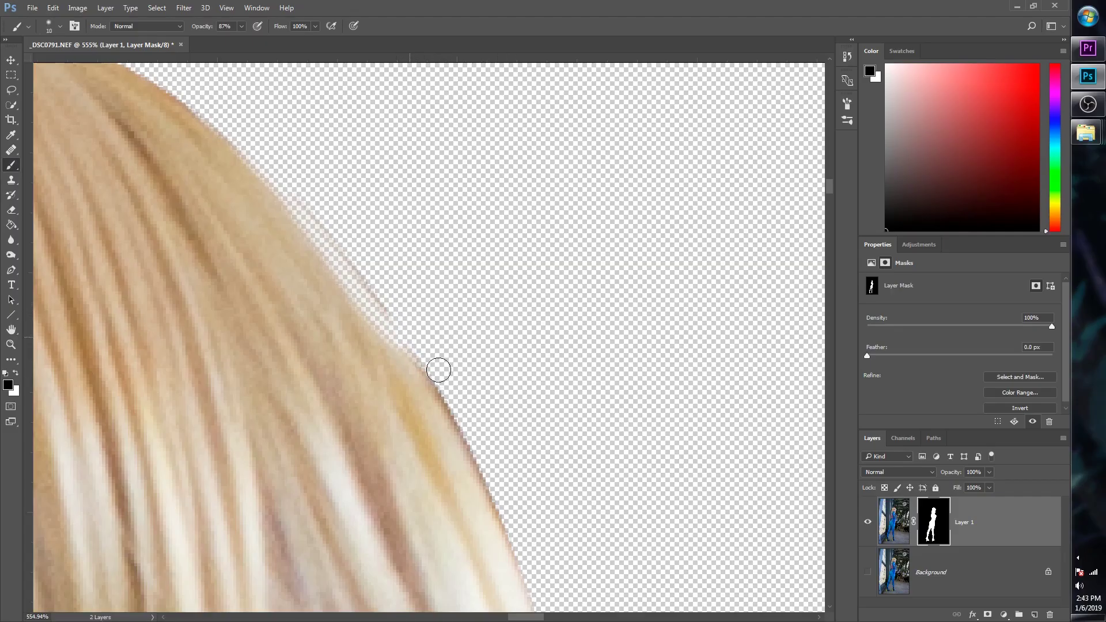
{"action": "scroll", "coordinate": [425, 322], "scroll_direction": "down", "scroll_amount": 3}
{"action": "left_click_drag", "start_coordinate": [454, 291], "coordinate": [525, 461]}
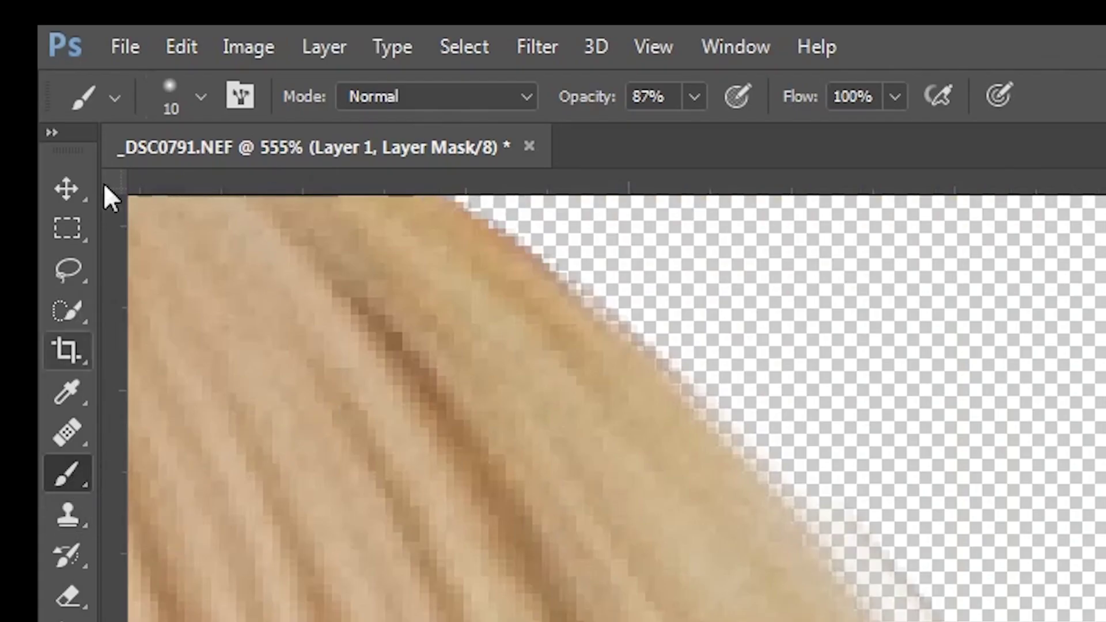
Load the hair_brush_set_by_para_vine brushes and choose the three-dot hair brush tip
{"action": "left_click", "coordinate": [166, 101]}
{"action": "left_click", "coordinate": [457, 155]}
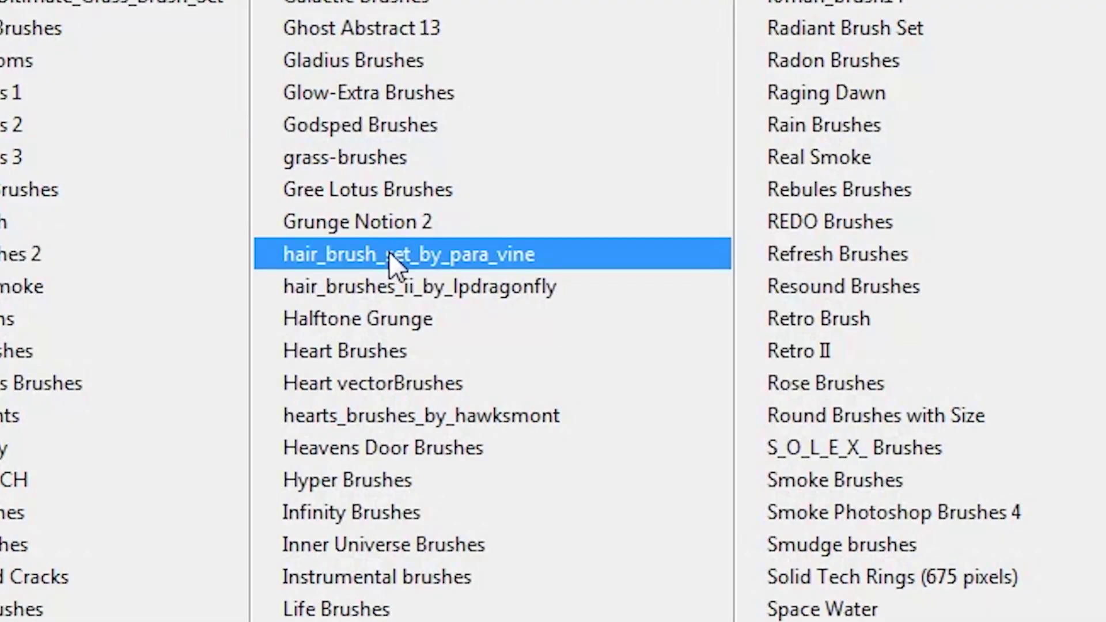
{"action": "left_click", "coordinate": [389, 252]}
{"action": "key", "text": "Return"}
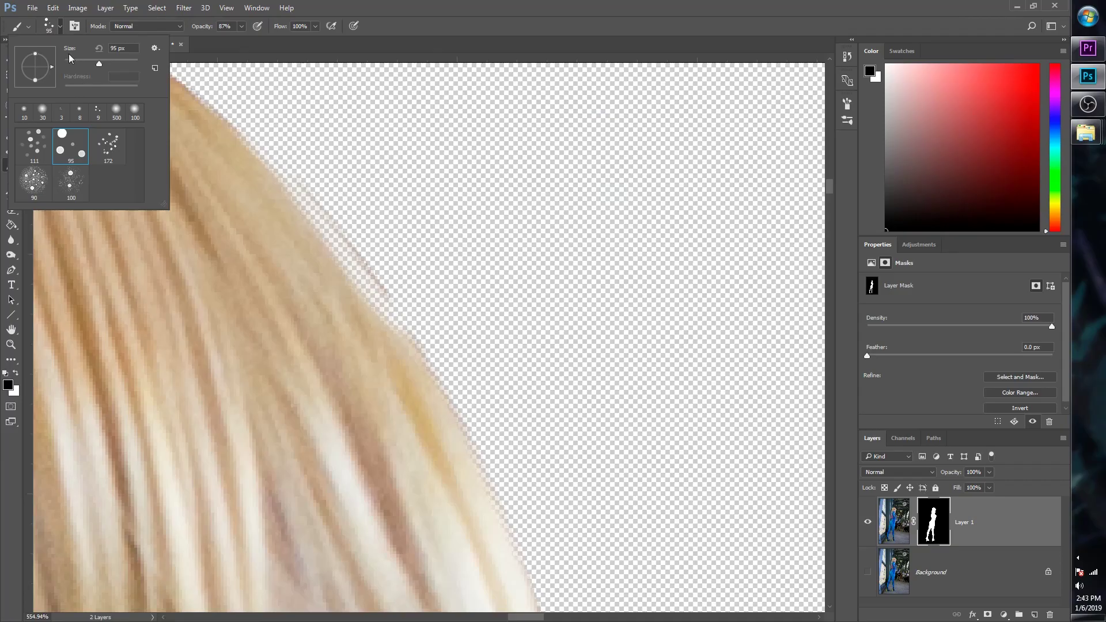
{"action": "key", "text": "Return"}
{"action": "scroll", "coordinate": [265, 139], "scroll_direction": "up", "scroll_amount": 3}
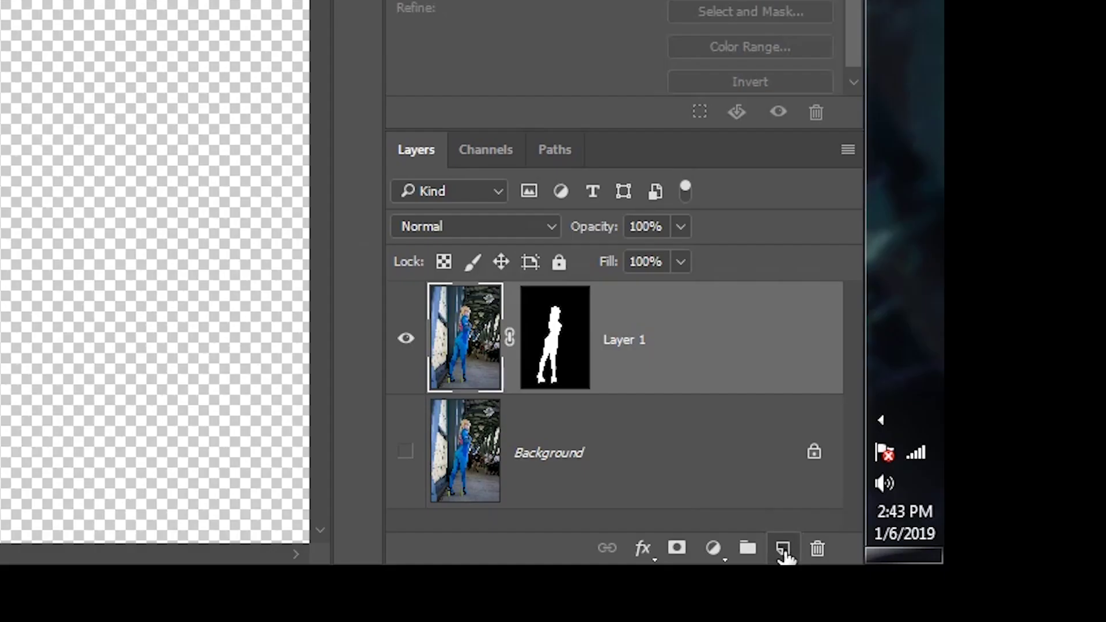
Add a new layer above Layer 1, sample a light brown from the hair edge and try a test strand
{"action": "left_click", "coordinate": [1034, 615]}
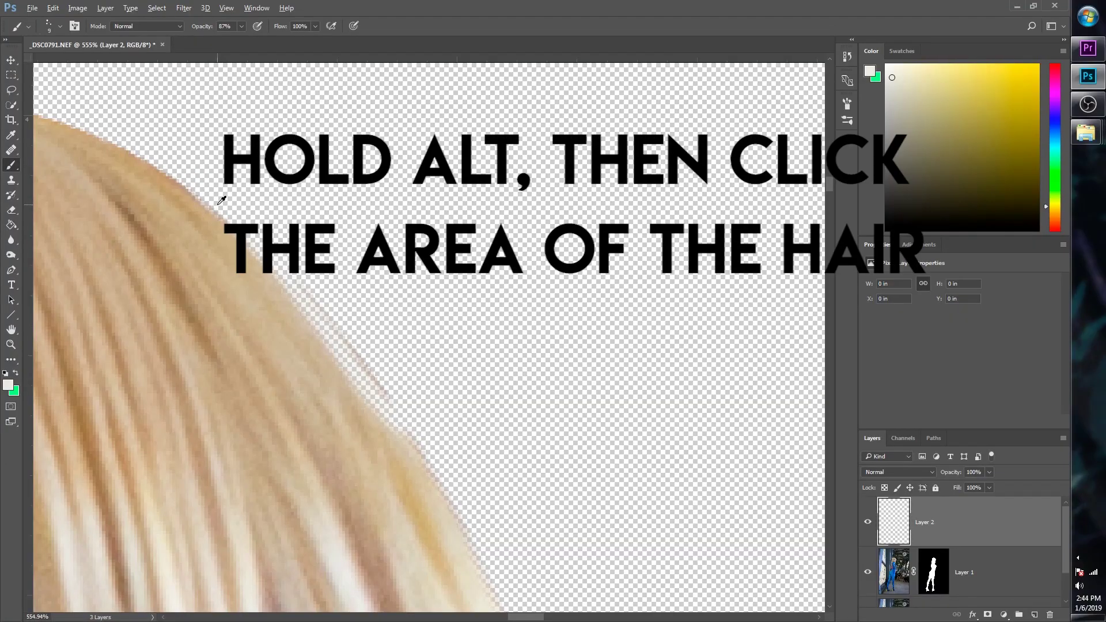
{"action": "left_click", "coordinate": [234, 235], "text": "alt"}
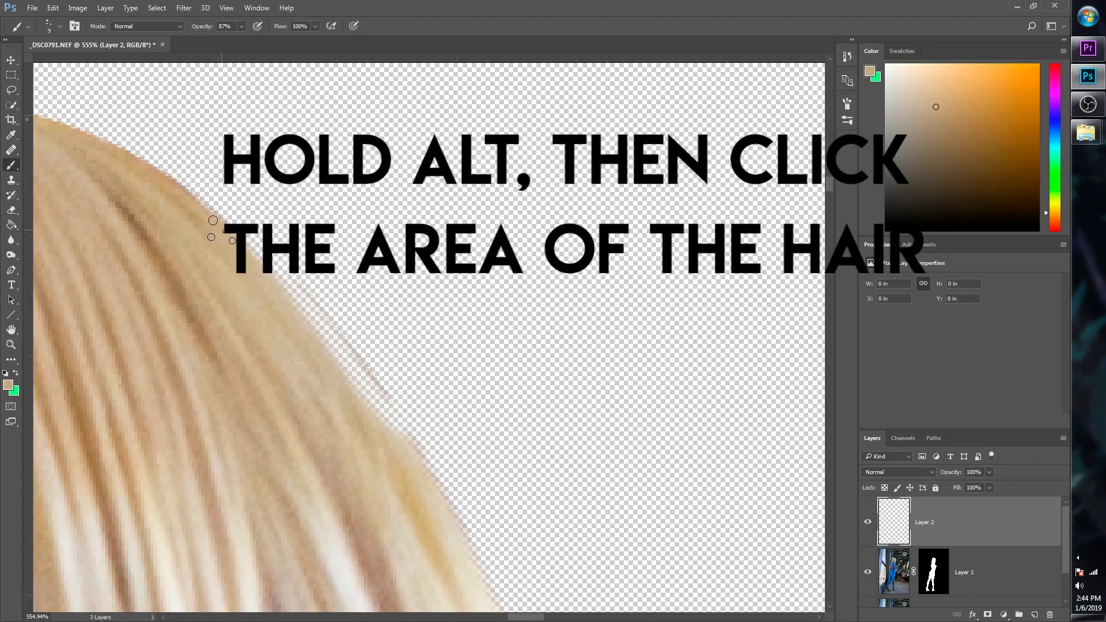
{"action": "mouse_move", "coordinate": [261, 256]}
{"action": "left_mouse_down"}
{"action": "mouse_move", "coordinate": [320, 314]}
{"action": "mouse_move", "coordinate": [360, 424]}
{"action": "left_mouse_up"}
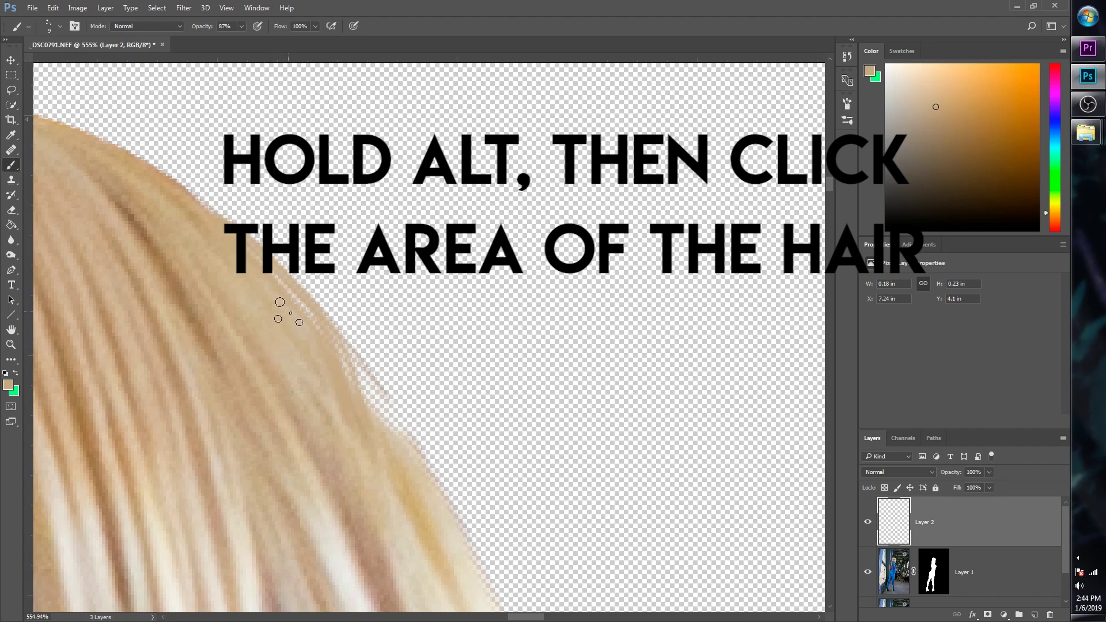
{"action": "key", "text": "ctrl+z"}
Lower the brush opacity to 51% and paint fine loose strands along the upper hair edge beside the crown
{"action": "left_click", "coordinate": [241, 27]}
{"action": "left_click", "coordinate": [427, 6]}
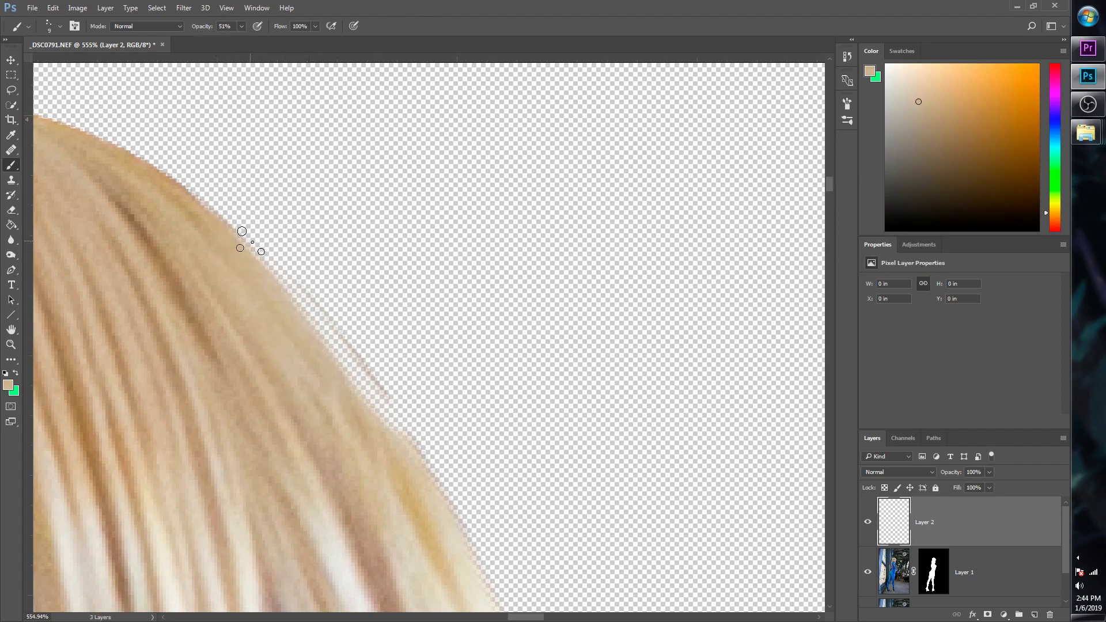
{"action": "mouse_move", "coordinate": [252, 242]}
{"action": "left_mouse_down"}
{"action": "mouse_move", "coordinate": [351, 359]}
{"action": "mouse_move", "coordinate": [384, 475]}
{"action": "left_mouse_up"}
{"action": "left_click_drag", "start_coordinate": [288, 295], "coordinate": [302, 318]}
{"action": "mouse_move", "coordinate": [196, 206]}
{"action": "left_mouse_down"}
{"action": "mouse_move", "coordinate": [355, 320]}
{"action": "mouse_move", "coordinate": [382, 441]}
{"action": "left_mouse_up"}
Continue the loose strands down the hair's outer edge, resampling the lighter hair colour along the way
{"action": "scroll", "coordinate": [240, 314], "scroll_direction": "down", "scroll_amount": 3}
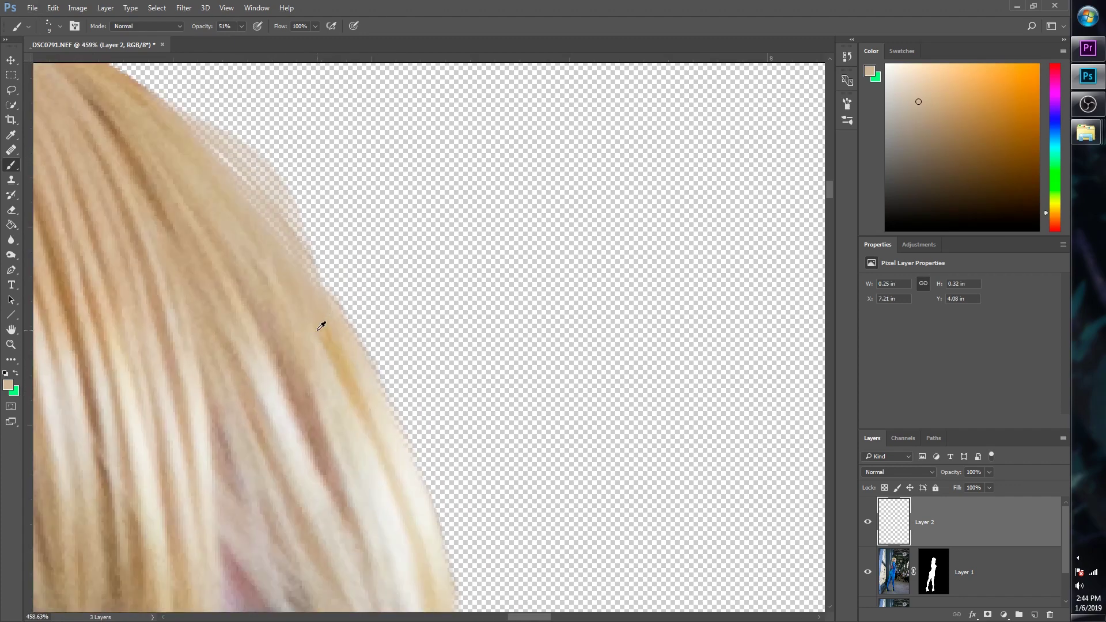
{"action": "mouse_move", "coordinate": [321, 267]}
{"action": "left_mouse_down"}
{"action": "mouse_move", "coordinate": [424, 370]}
{"action": "mouse_move", "coordinate": [425, 494]}
{"action": "left_mouse_up"}
{"action": "scroll", "coordinate": [441, 378], "scroll_direction": "up", "scroll_amount": 3}
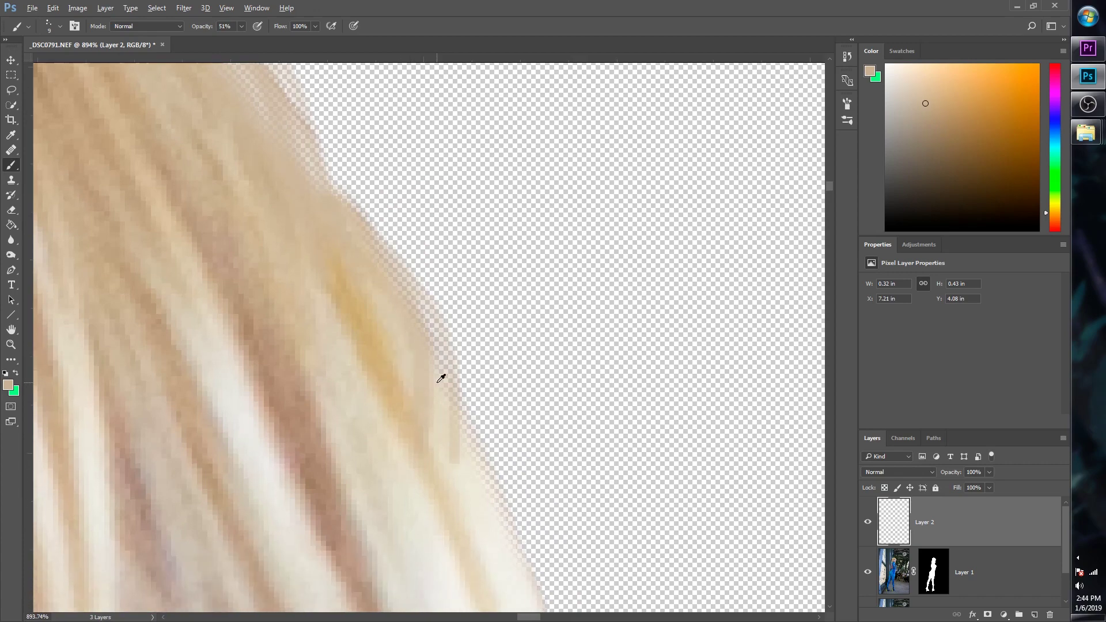
{"action": "left_click", "coordinate": [441, 378], "text": "alt"}
{"action": "scroll", "coordinate": [441, 378], "scroll_direction": "down", "scroll_amount": 3}
{"action": "mouse_move", "coordinate": [467, 433]}
{"action": "left_mouse_down"}
{"action": "mouse_move", "coordinate": [506, 548]}
{"action": "mouse_move", "coordinate": [464, 402]}
{"action": "left_mouse_up"}
Sample the hair colour at the crown and paint flyaway strands over the top of the head
{"action": "scroll", "coordinate": [455, 401], "scroll_direction": "up", "scroll_amount": 2}
{"action": "left_click", "coordinate": [279, 268], "text": "alt"}
{"action": "mouse_move", "coordinate": [278, 268]}
{"action": "left_mouse_down"}
{"action": "mouse_move", "coordinate": [518, 296]}
{"action": "mouse_move", "coordinate": [573, 323]}
{"action": "left_mouse_up"}
{"action": "scroll", "coordinate": [998, 559], "scroll_direction": "down", "scroll_amount": 1}
Add a new layer directly above Background and fill it with black (#000000) using the Paint Bucket
{"action": "left_click", "coordinate": [965, 579]}
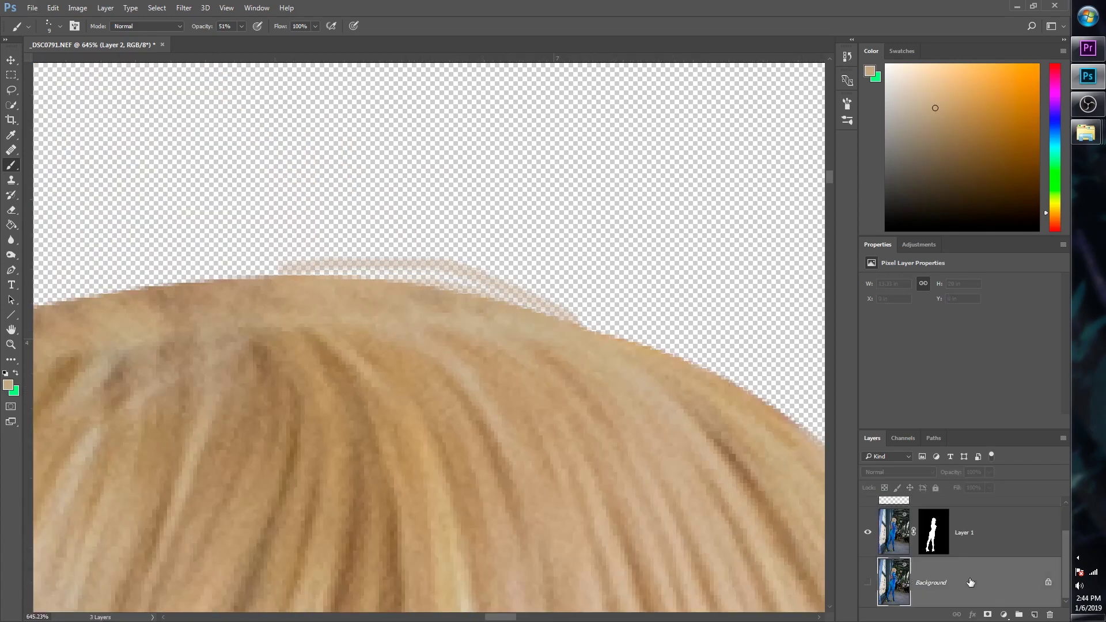
{"action": "left_click", "coordinate": [1034, 615]}
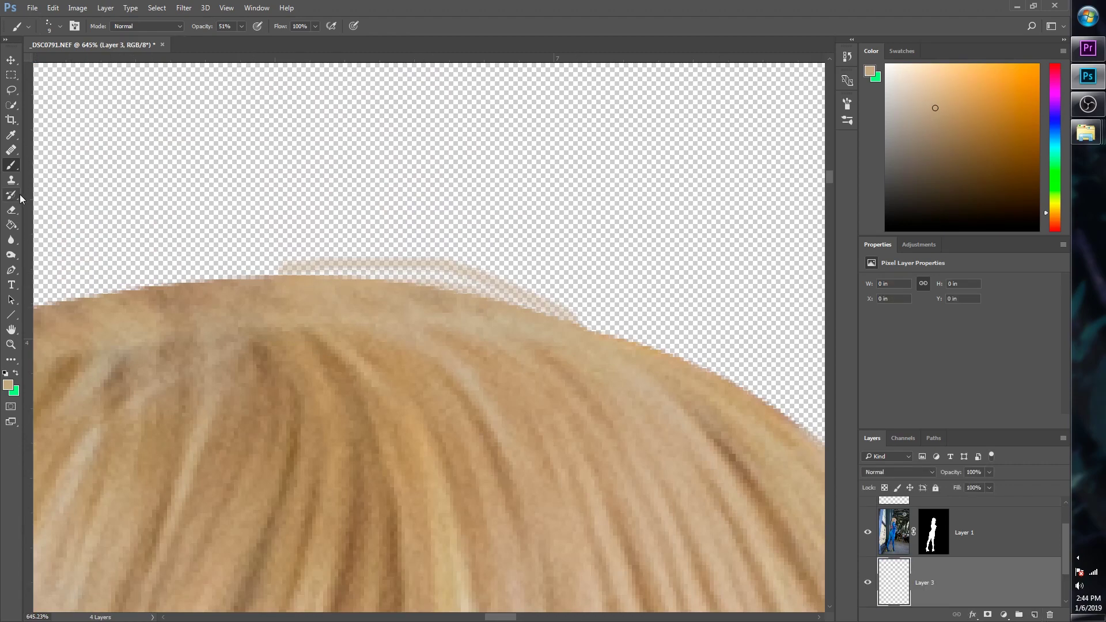
{"action": "left_click", "coordinate": [12, 226]}
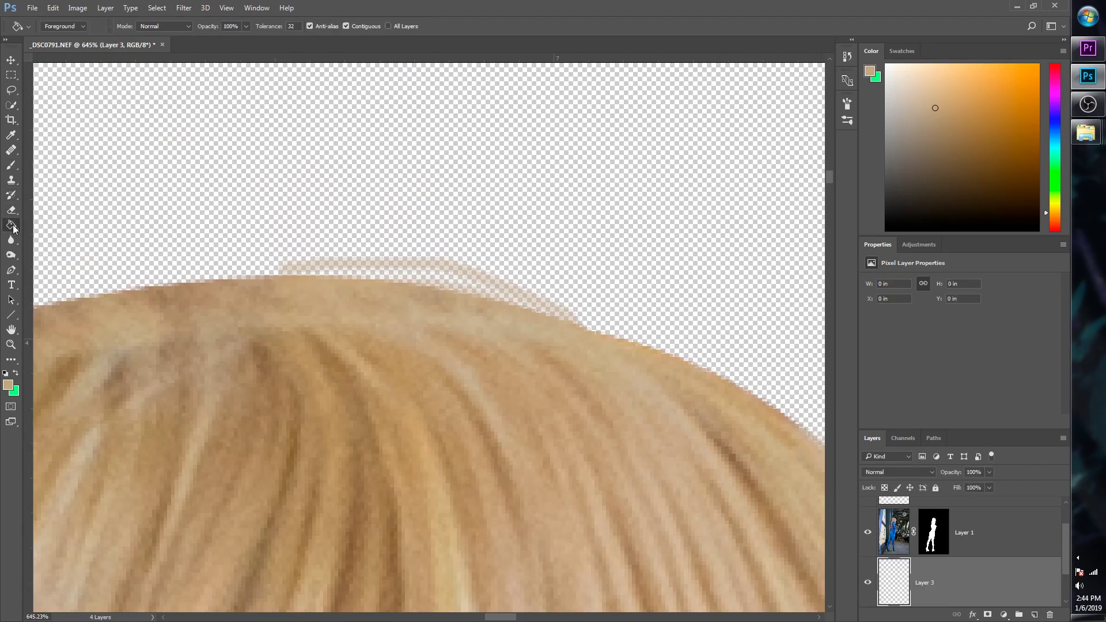
{"action": "left_click", "coordinate": [15, 373]}
{"action": "left_click", "coordinate": [8, 385]}
{"action": "left_click_drag", "start_coordinate": [576, 489], "coordinate": [721, 560]}
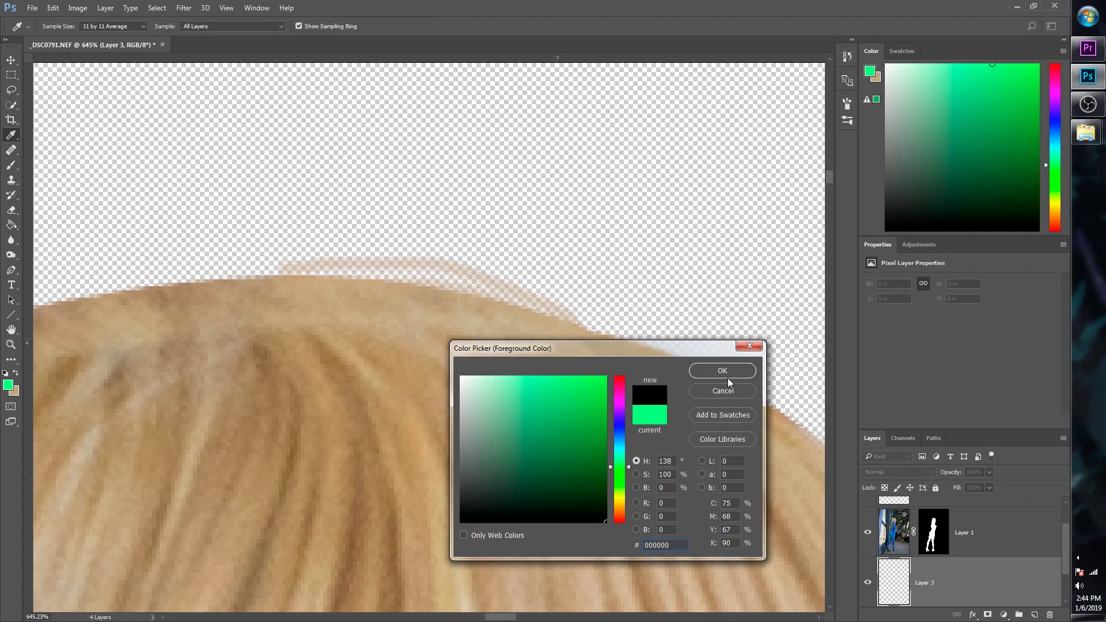
{"action": "left_click", "coordinate": [723, 375]}
{"action": "left_click", "coordinate": [669, 236]}
Return to Layer 2 with the Brush tool, swap back to the hair colour and sample a darker brown near the crown's edge
{"action": "scroll", "coordinate": [622, 205], "scroll_direction": "down", "scroll_amount": 5}
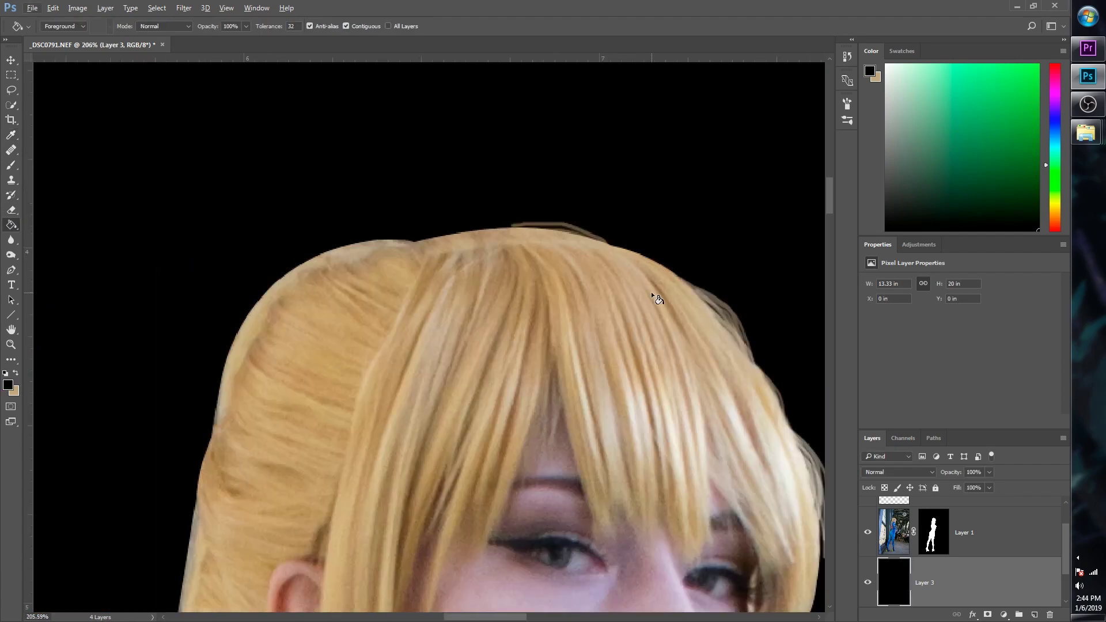
{"action": "scroll", "coordinate": [657, 298], "scroll_direction": "down", "scroll_amount": 8}
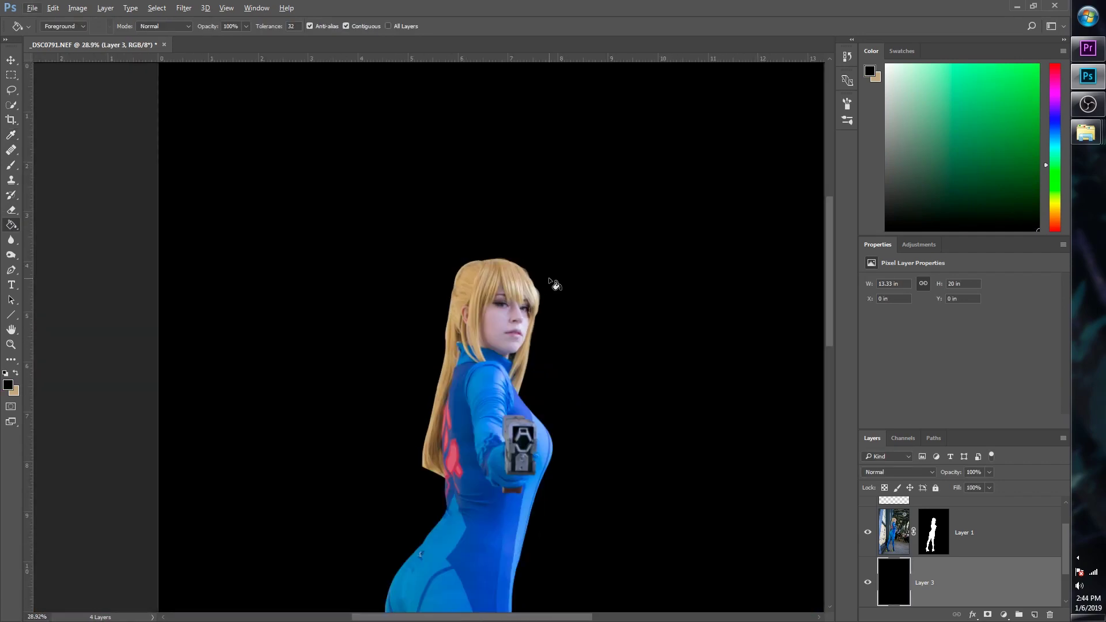
{"action": "scroll", "coordinate": [405, 230], "scroll_direction": "up", "scroll_amount": 4}
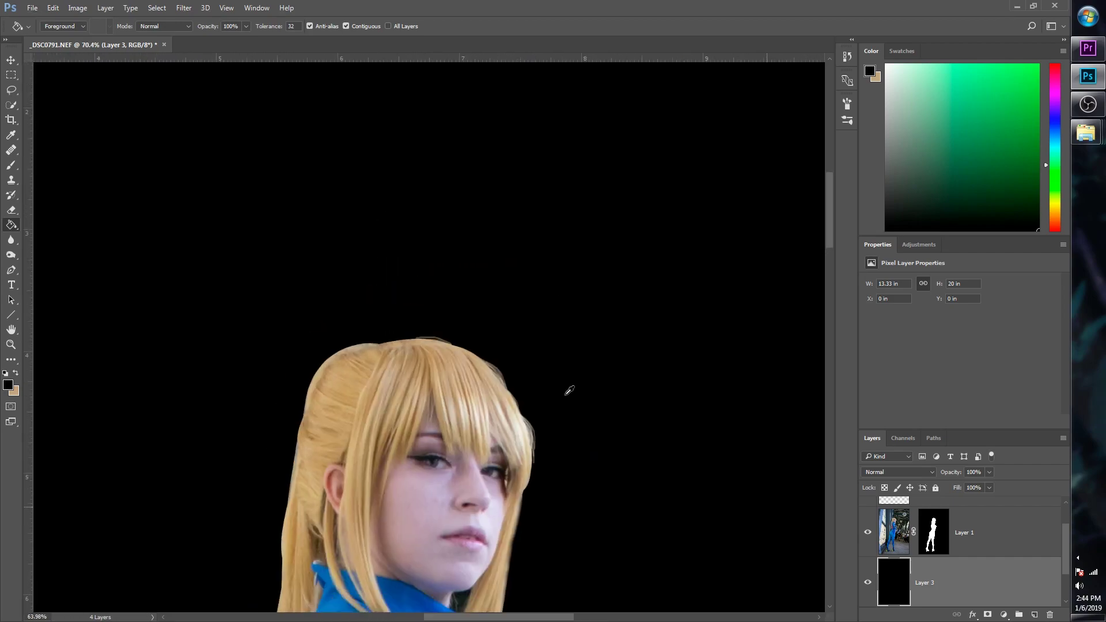
{"action": "scroll", "coordinate": [578, 362], "scroll_direction": "down", "scroll_amount": 2}
{"action": "scroll", "coordinate": [578, 353], "scroll_direction": "up", "scroll_amount": 8}
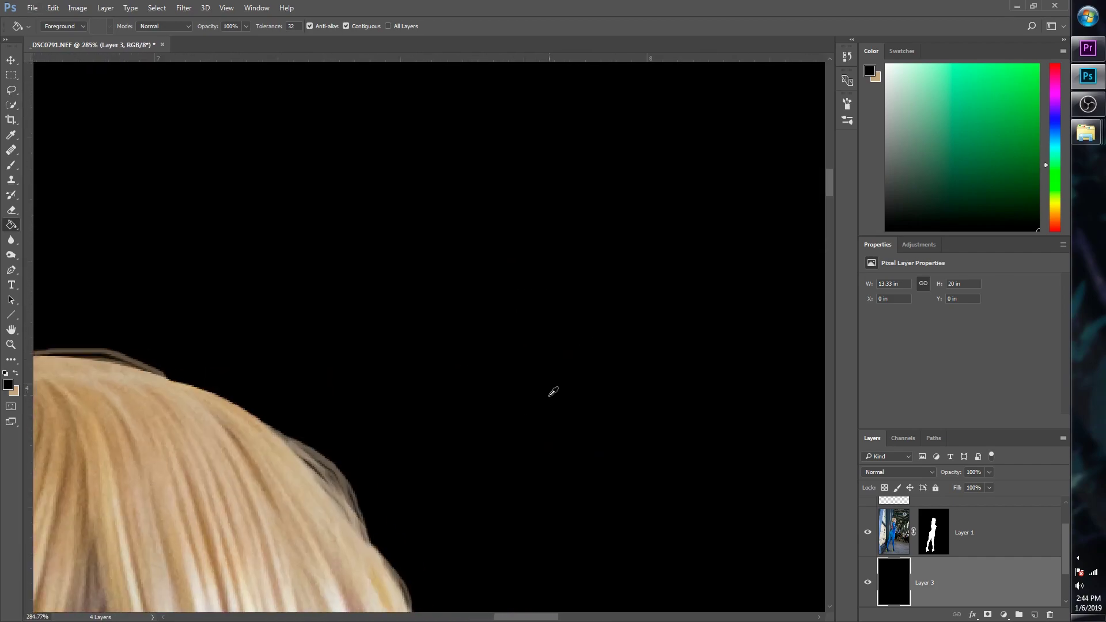
{"action": "left_click_drag", "start_coordinate": [357, 386], "coordinate": [579, 274]}
{"action": "left_click", "coordinate": [1034, 615]}
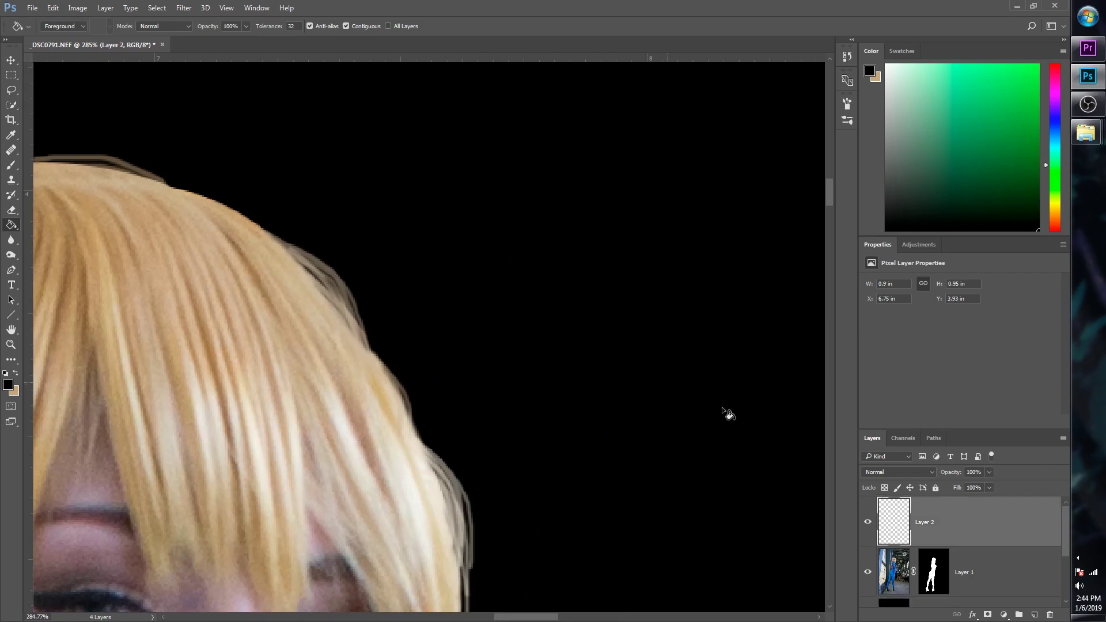
{"action": "key", "text": "x"}
{"action": "key", "text": "b"}
{"action": "mouse_move", "coordinate": [620, 413]}
{"action": "left_mouse_down"}
{"action": "mouse_move", "coordinate": [639, 427]}
{"action": "mouse_move", "coordinate": [672, 496]}
{"action": "left_mouse_up"}
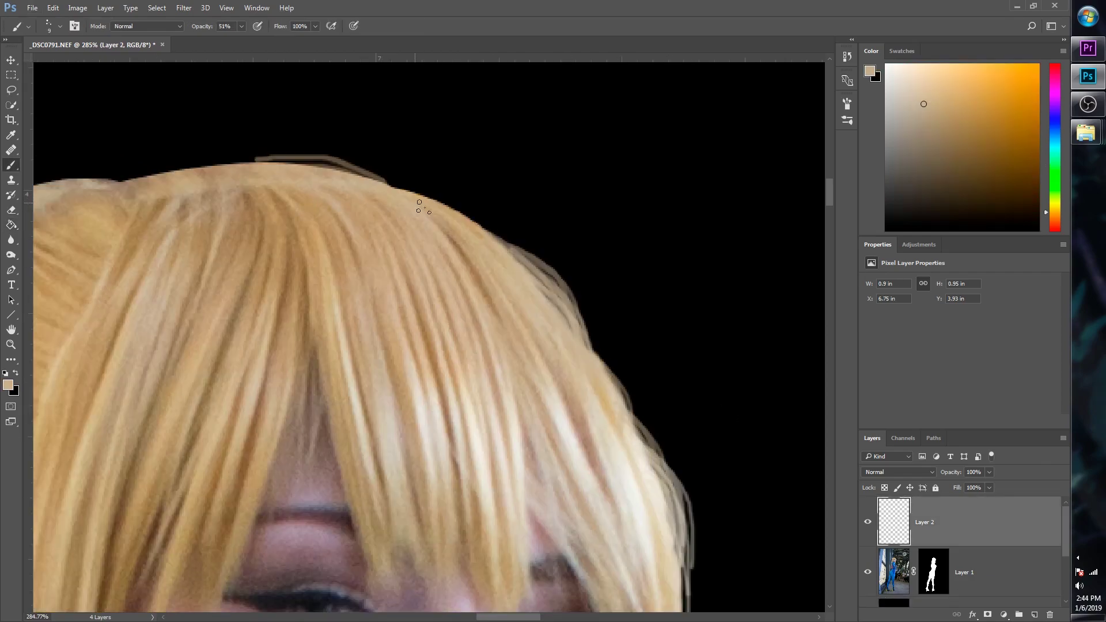
{"action": "left_click", "coordinate": [464, 230], "text": "alt"}
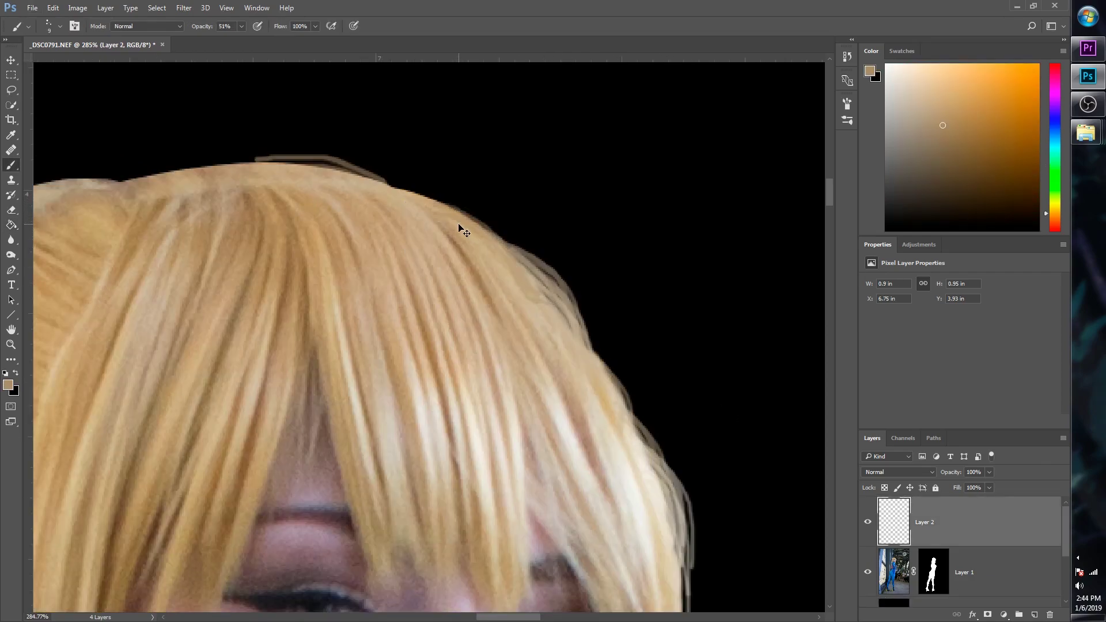
{"action": "left_click", "coordinate": [451, 213], "text": "alt"}
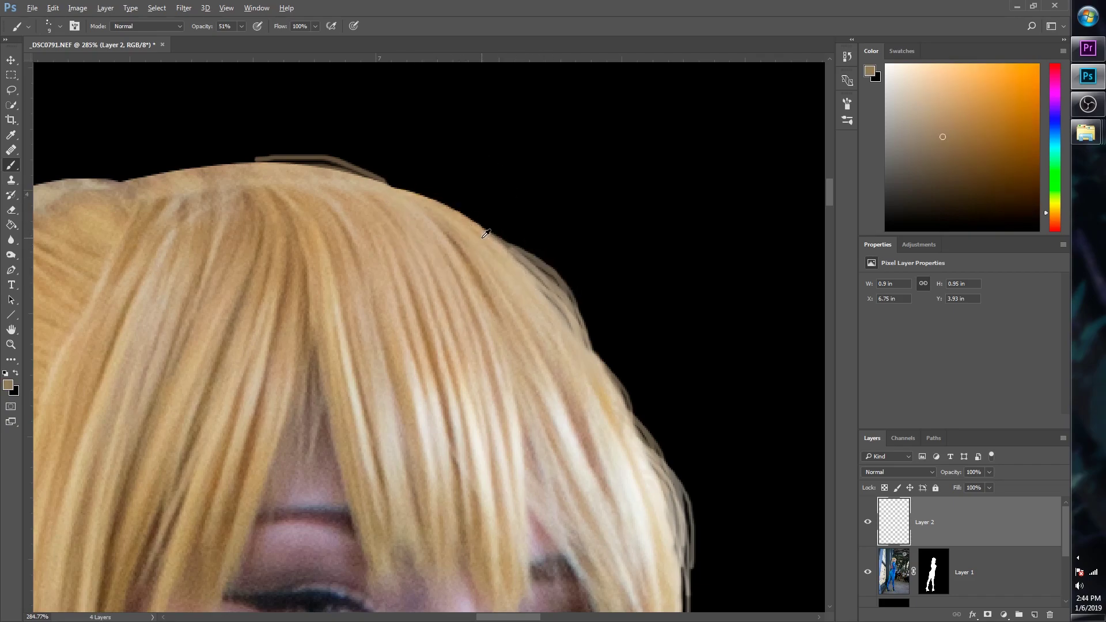